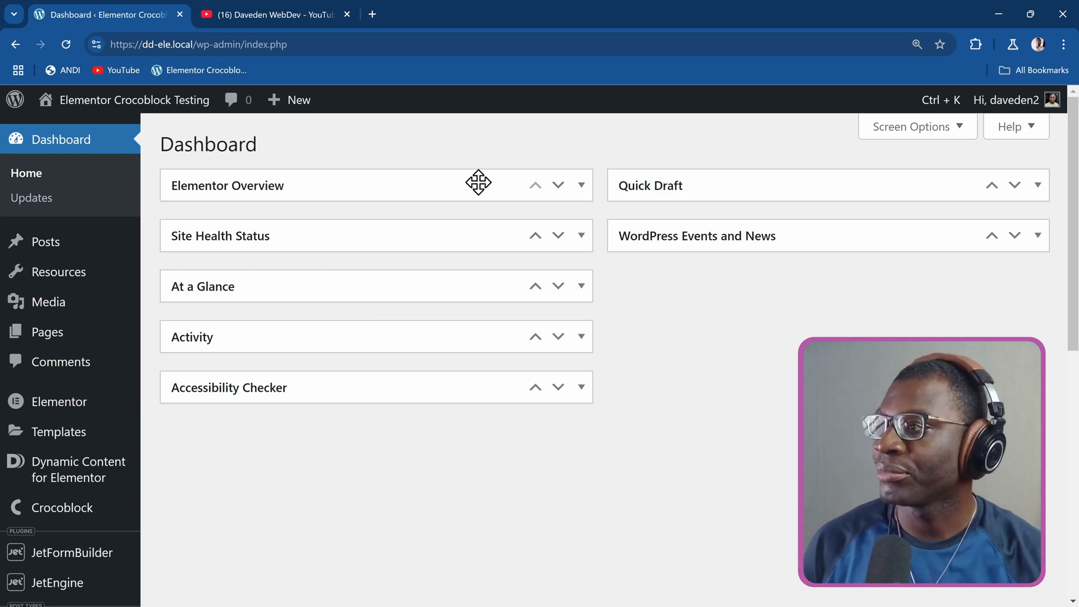
Open the Dynamic Shortcodes entry from all resources, review its content, and return to the resource list.
{"action": "mouse_move", "coordinate": [49, 277]}
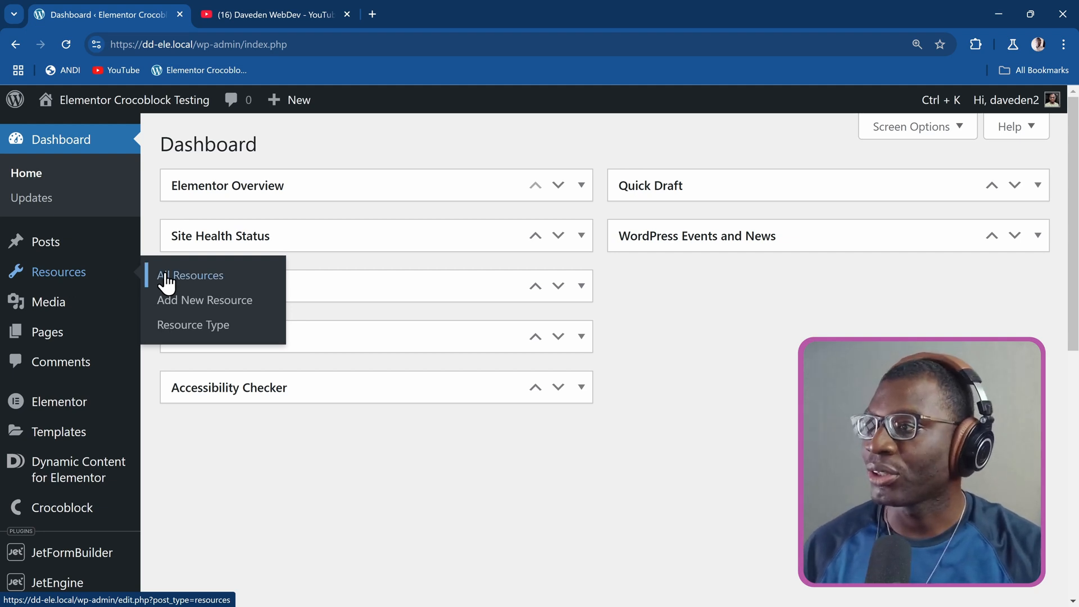
{"action": "left_click", "coordinate": [188, 279]}
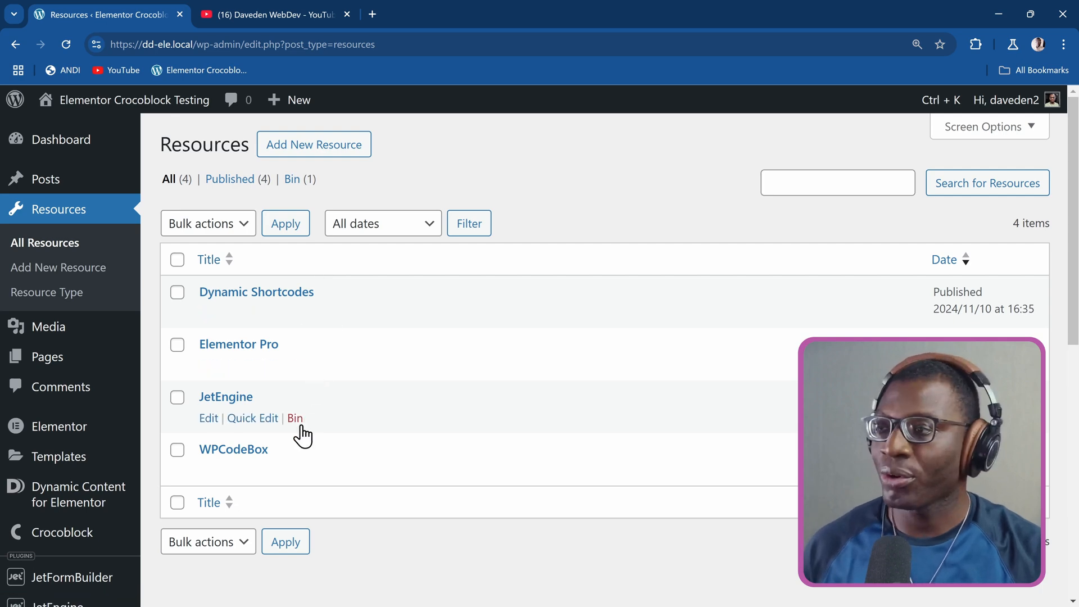
{"action": "left_click", "coordinate": [263, 294]}
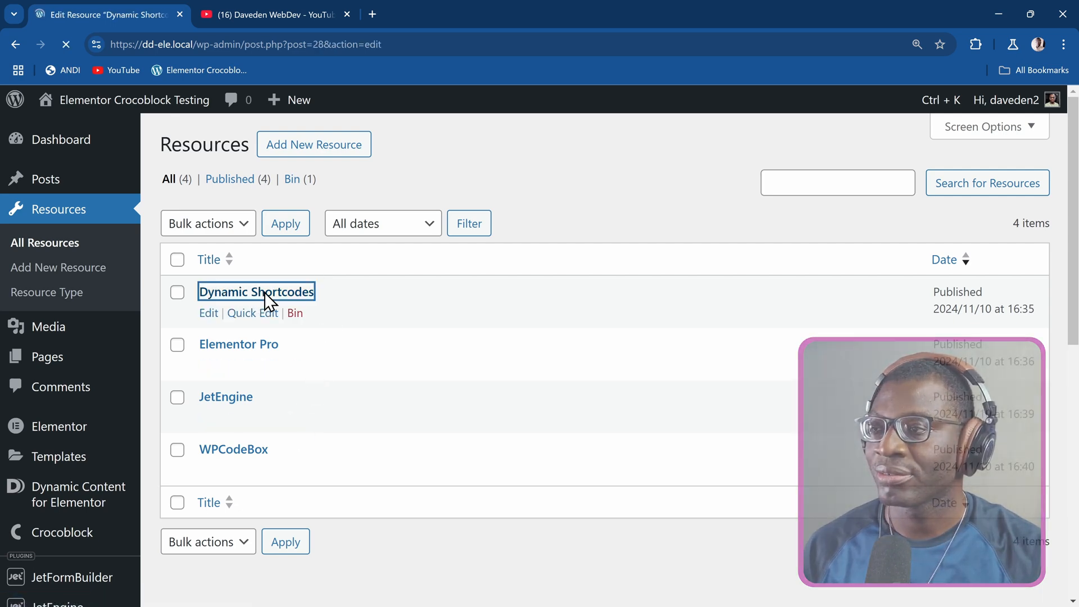
{"action": "scroll", "coordinate": [901, 335], "scroll_direction": "down", "scroll_amount": 2}
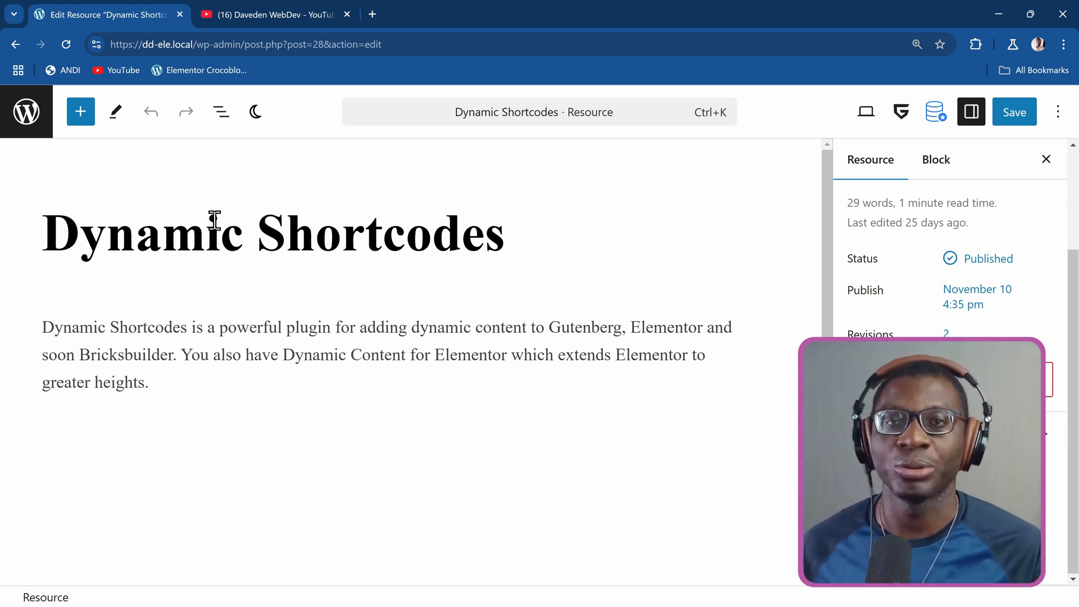
{"action": "left_click", "coordinate": [18, 115]}
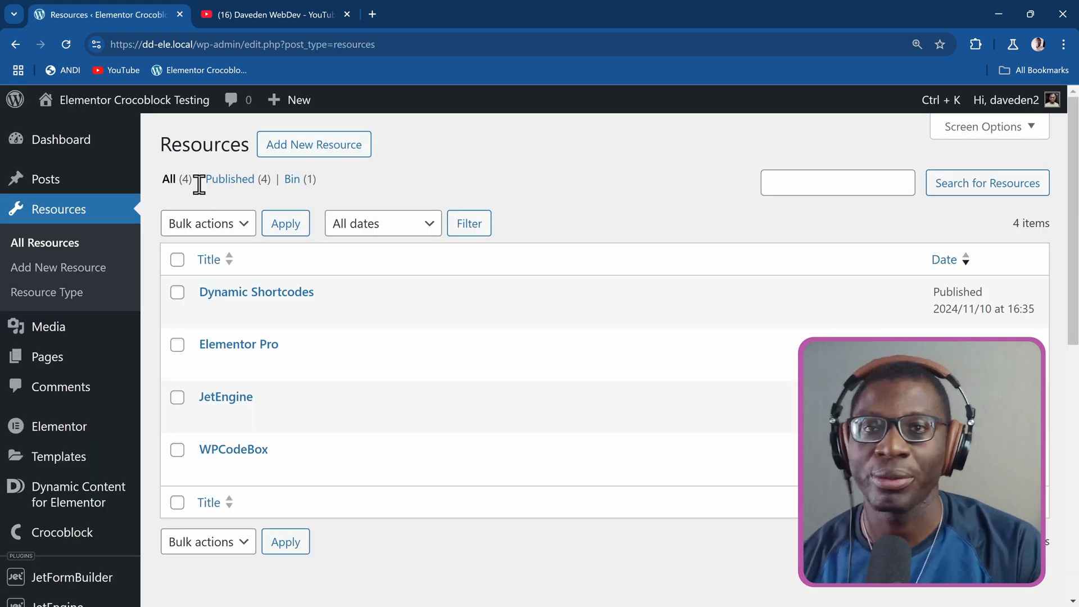
Create a new page titled "Resource Demo Loop" and publish it.
{"action": "left_click", "coordinate": [83, 358]}
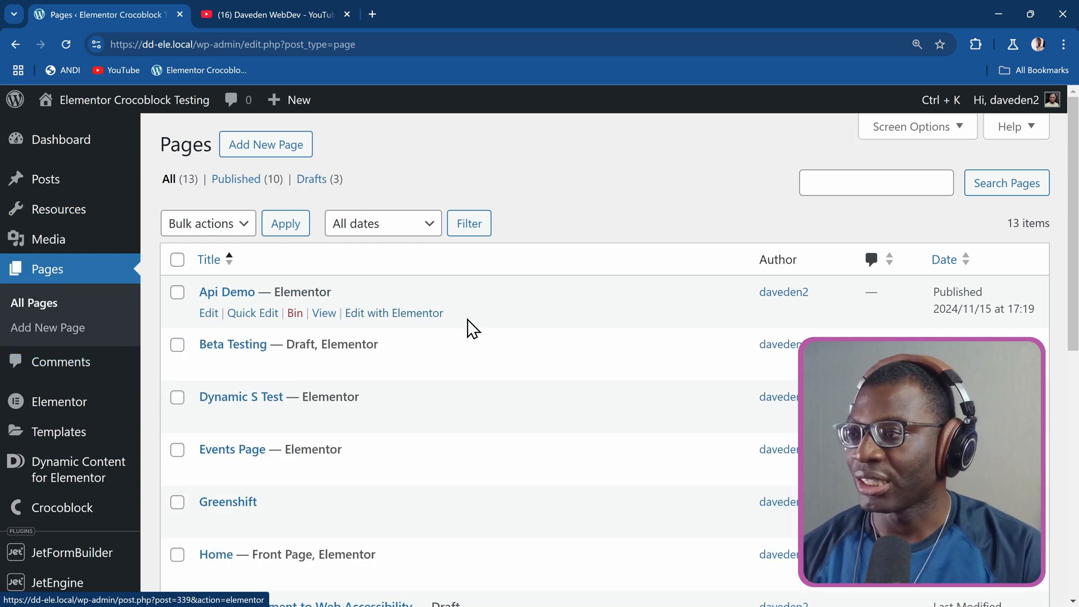
{"action": "left_click", "coordinate": [287, 143]}
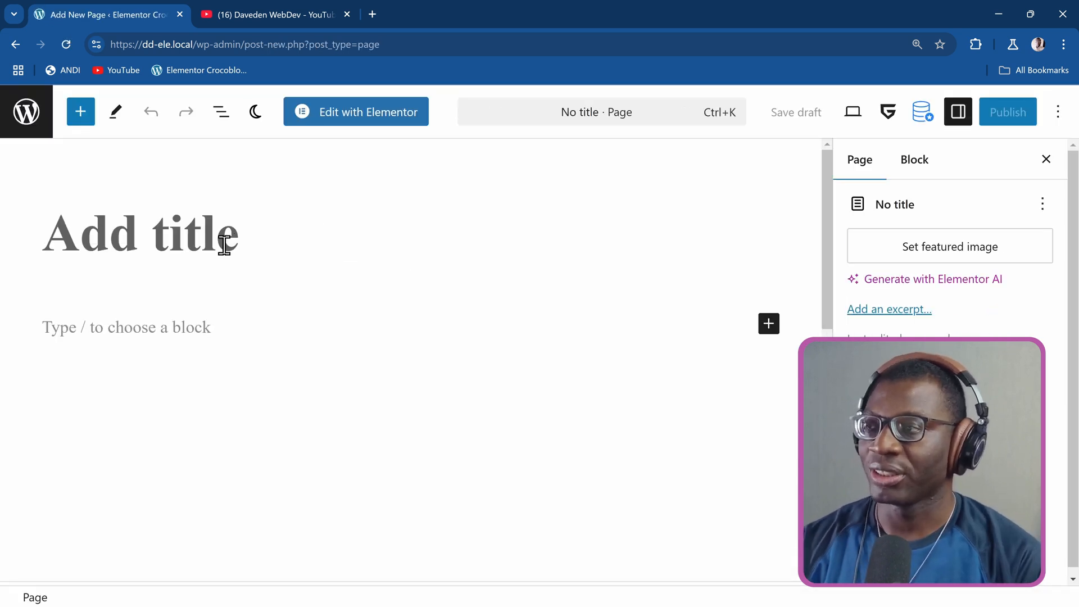
{"action": "type", "text": "Resource D"}
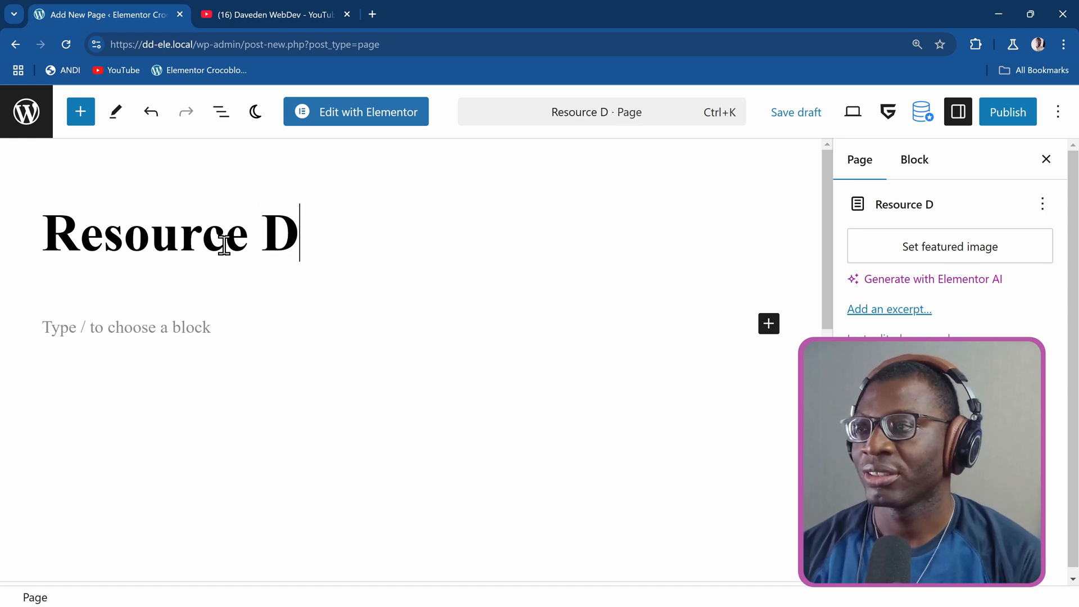
{"action": "type", "text": "emo Loop"}
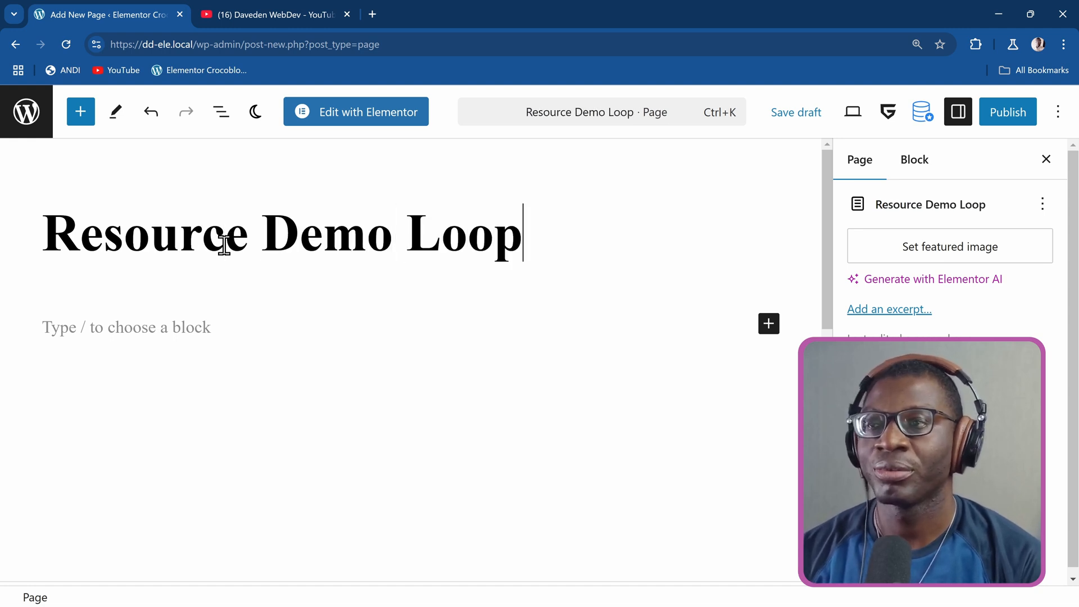
{"action": "left_click", "coordinate": [1001, 123]}
{"action": "left_click", "coordinate": [998, 118]}
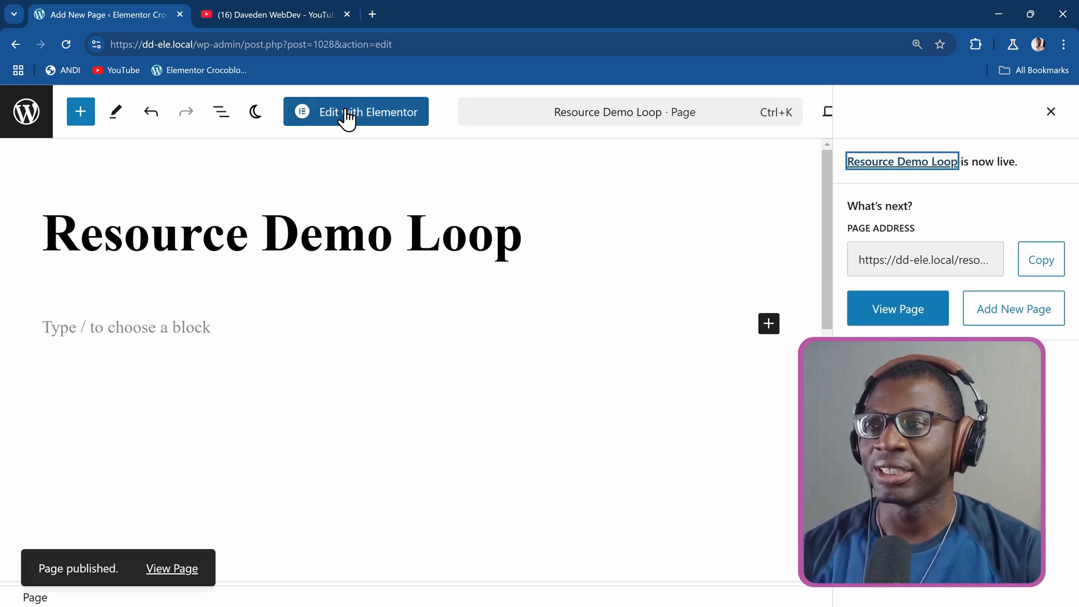
Open the page for editing with Elementor and add a Loop Grid widget to its empty content area.
{"action": "left_click", "coordinate": [321, 119]}
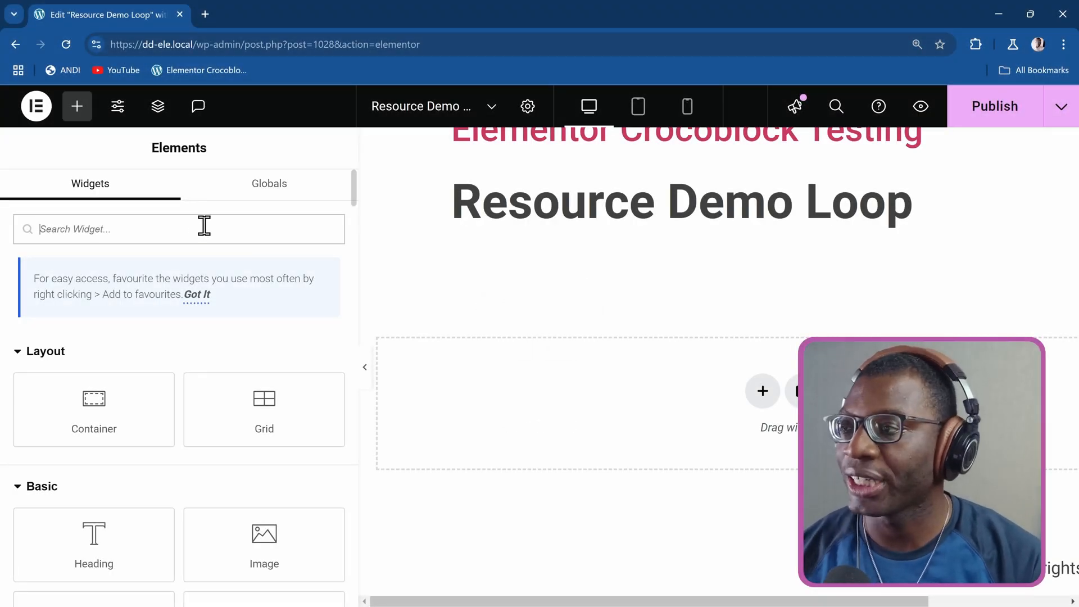
{"action": "type", "text": "loop grid"}
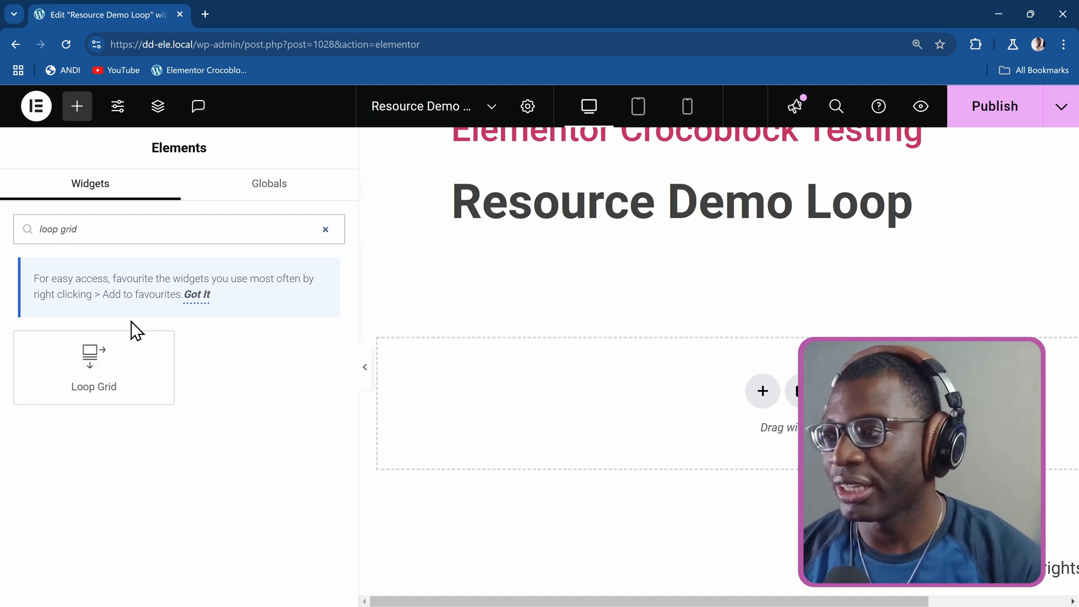
{"action": "left_click_drag", "start_coordinate": [106, 354], "coordinate": [571, 397]}
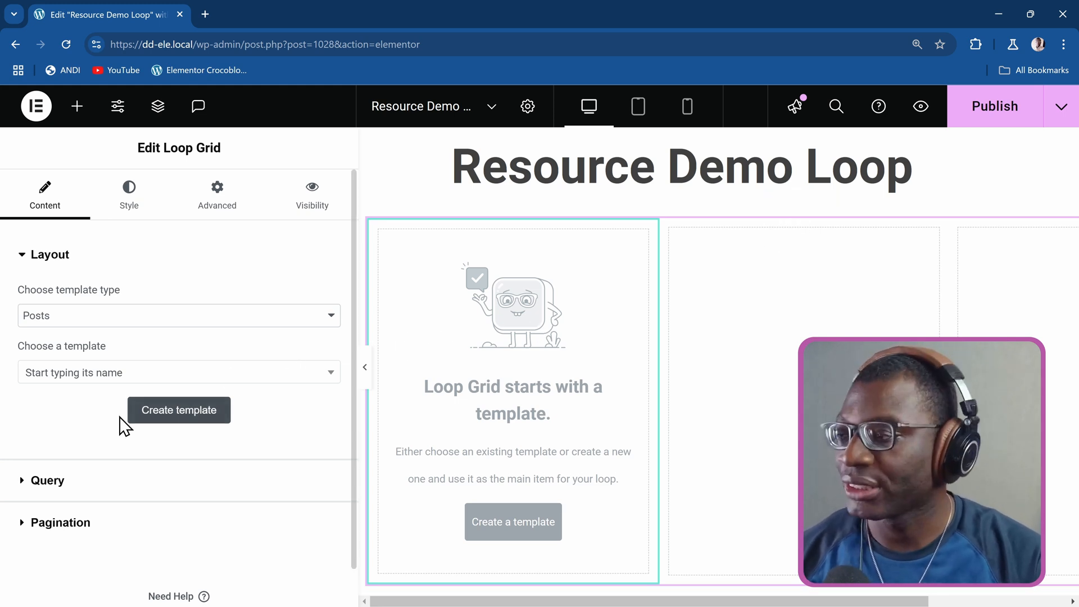
Set the Loop Grid's query source to Resources.
{"action": "left_click", "coordinate": [42, 488]}
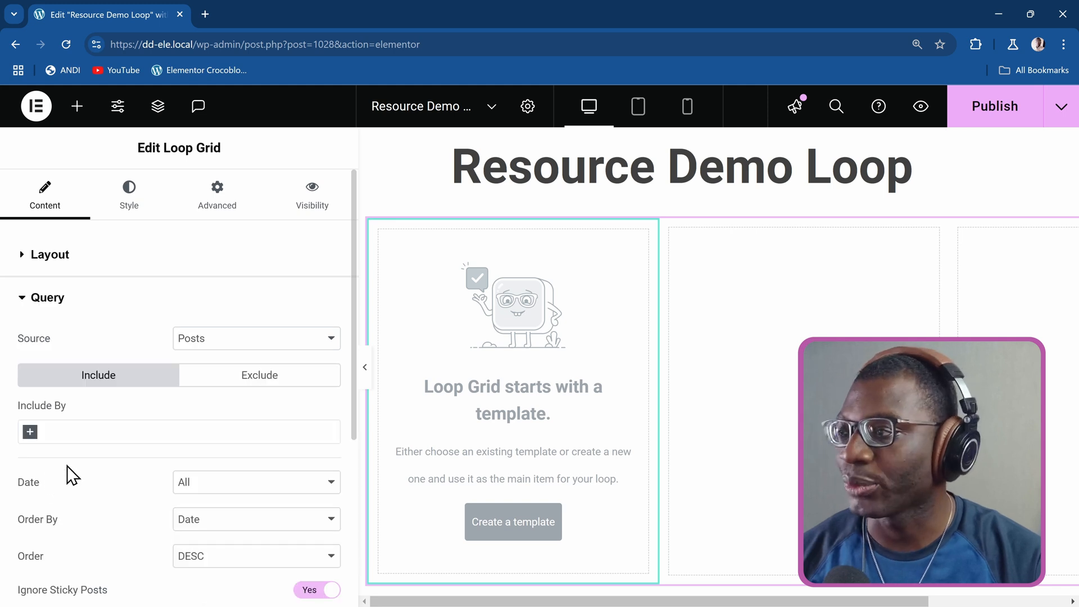
{"action": "left_click", "coordinate": [207, 344]}
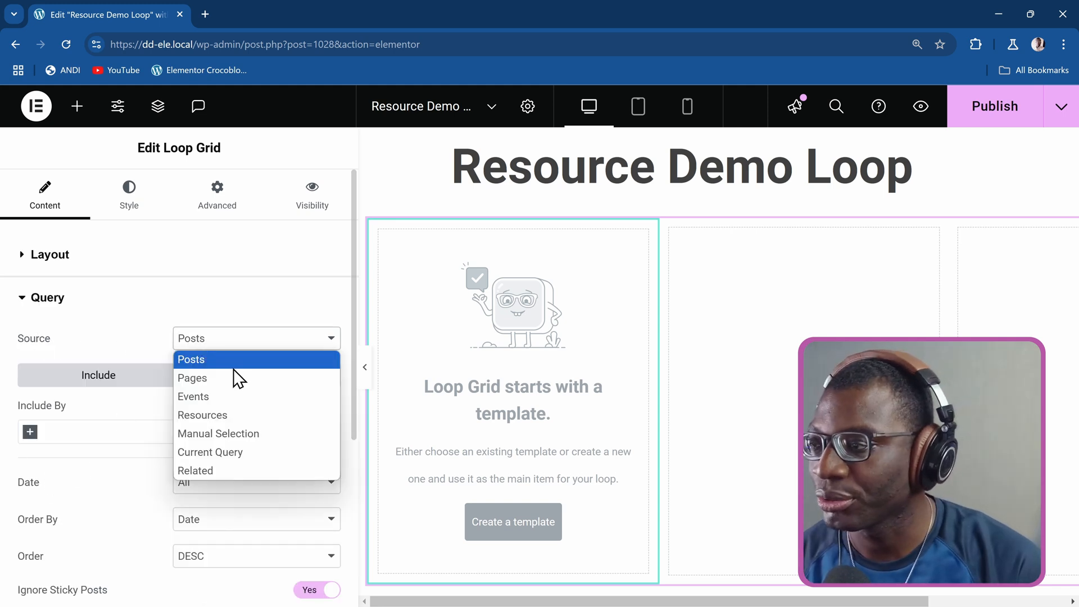
{"action": "left_click", "coordinate": [235, 415]}
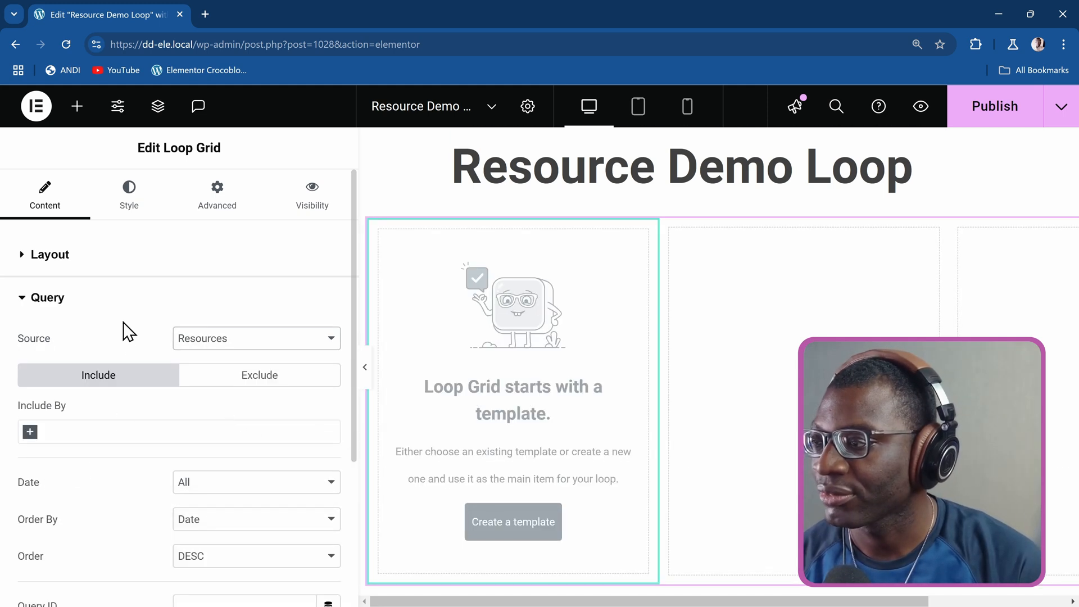
{"action": "scroll", "coordinate": [128, 331], "scroll_direction": "down", "scroll_amount": 1}
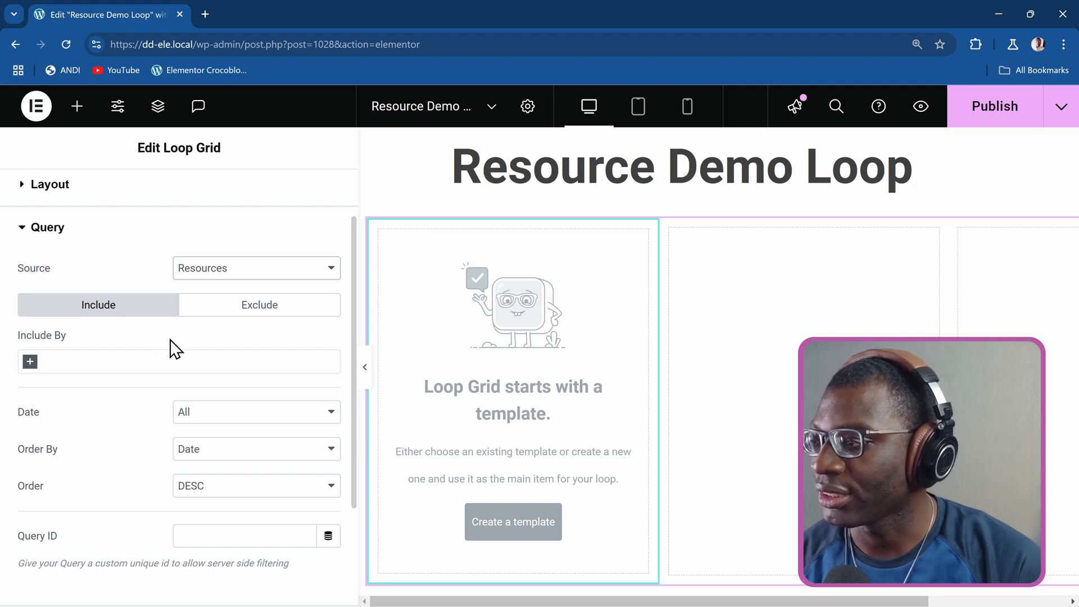
{"action": "scroll", "coordinate": [174, 344], "scroll_direction": "up", "scroll_amount": 1}
Create a new Posts-type template for the Loop Grid, saving the page changes made so far.
{"action": "left_click", "coordinate": [87, 262]}
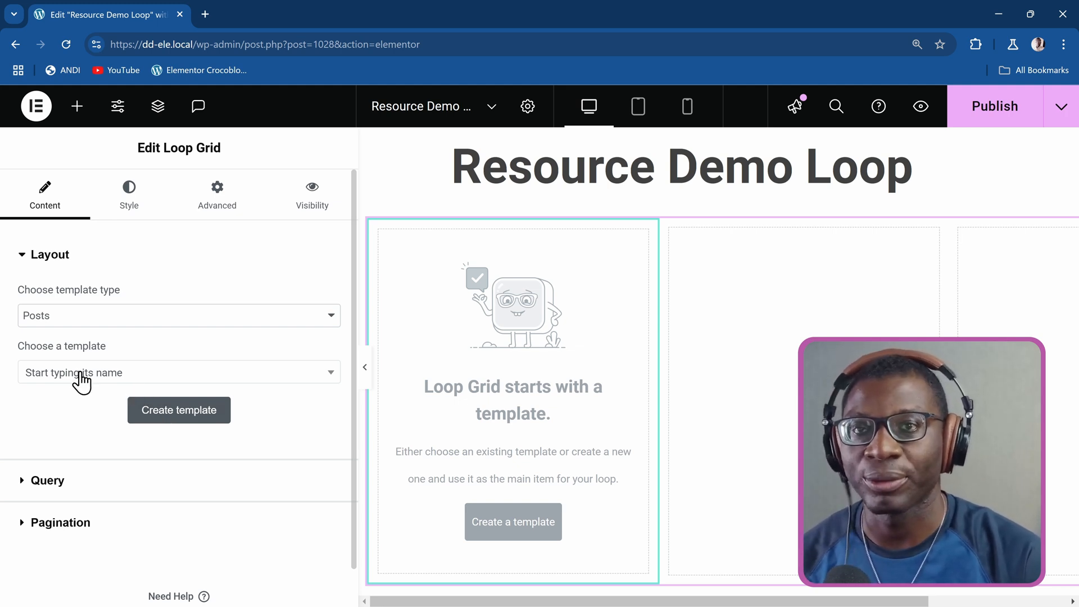
{"action": "left_click", "coordinate": [188, 411]}
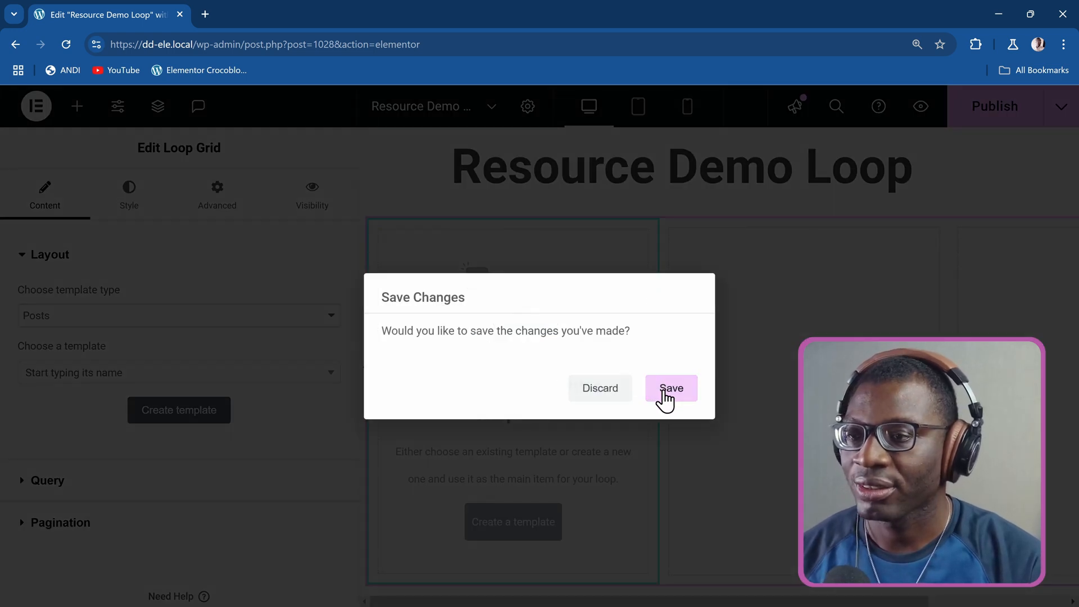
{"action": "left_click", "coordinate": [664, 394]}
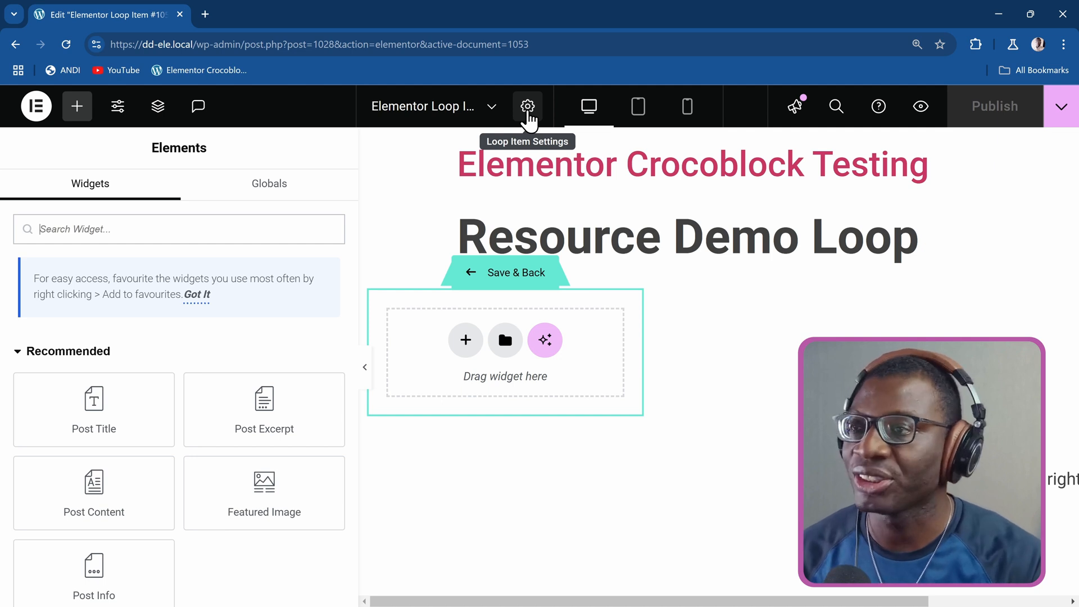
Set the loop item's title to "Resource Demo Loop Template".
{"action": "left_click", "coordinate": [528, 112]}
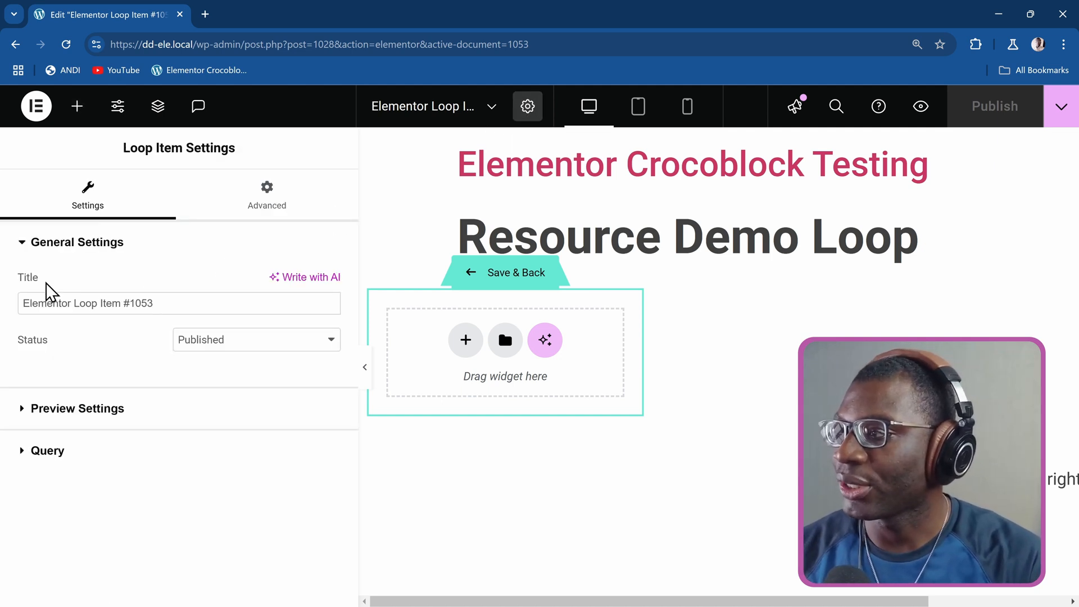
{"action": "triple_click", "coordinate": [177, 304]}
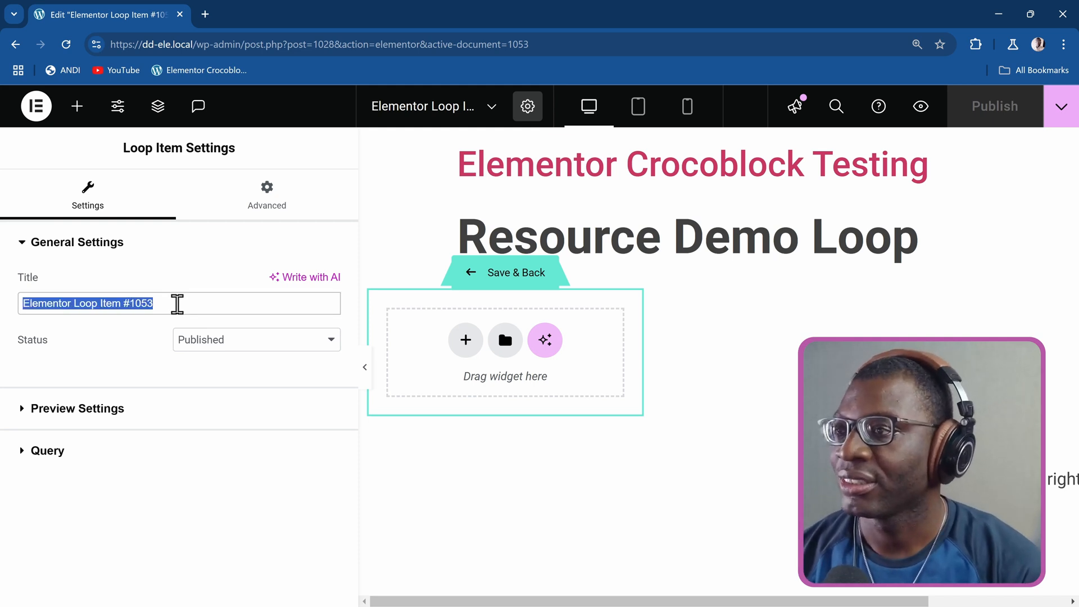
{"action": "type", "text": "Resource "}
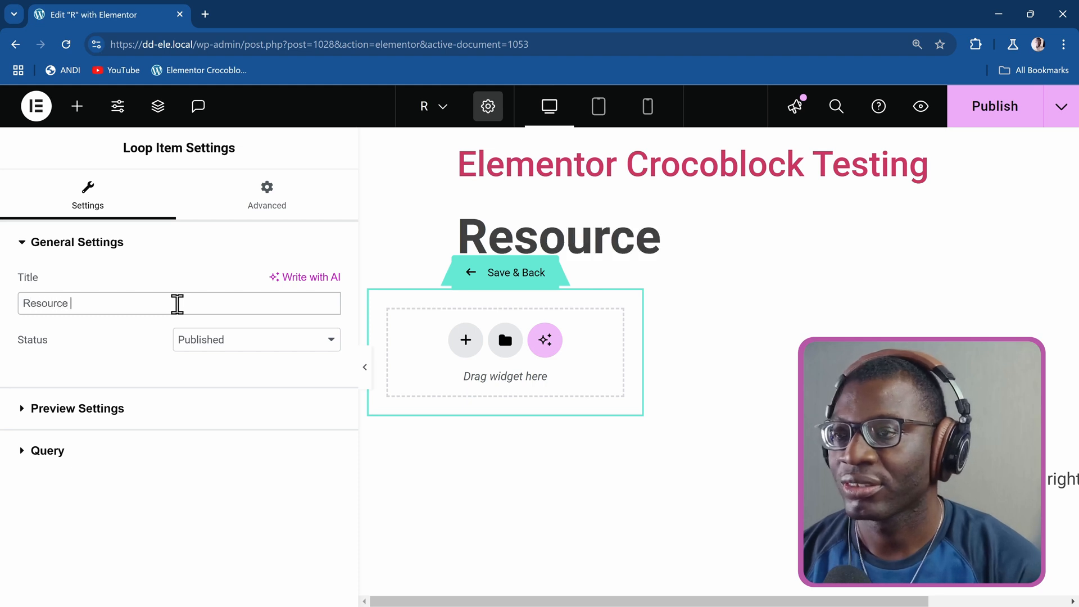
{"action": "type", "text": "Del"}
{"action": "key", "text": "BackSpace"}
{"action": "type", "text": "mo "}
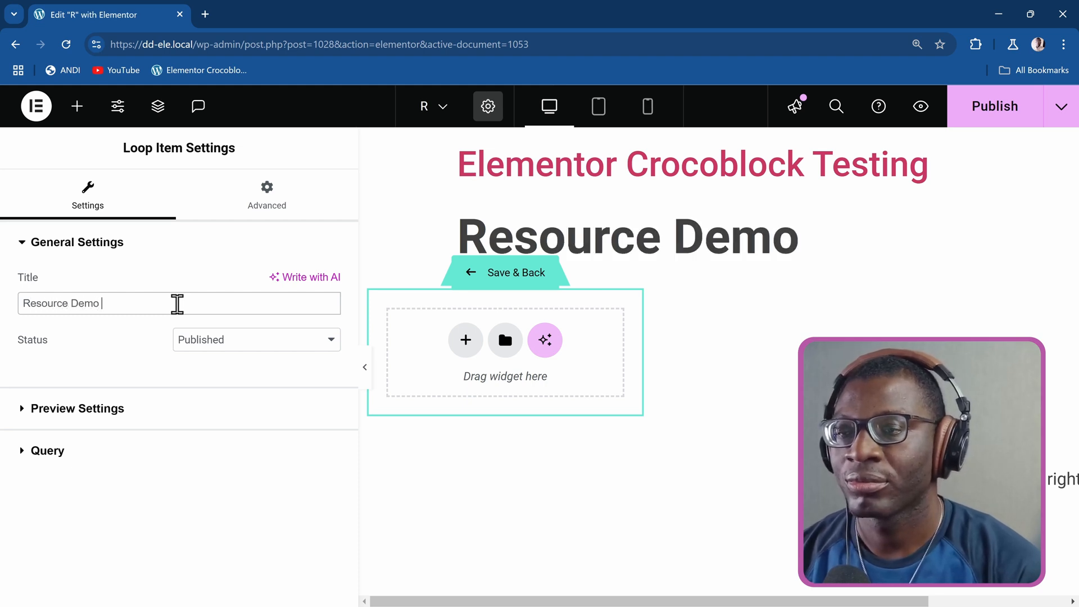
{"action": "type", "text": "Loop Te"}
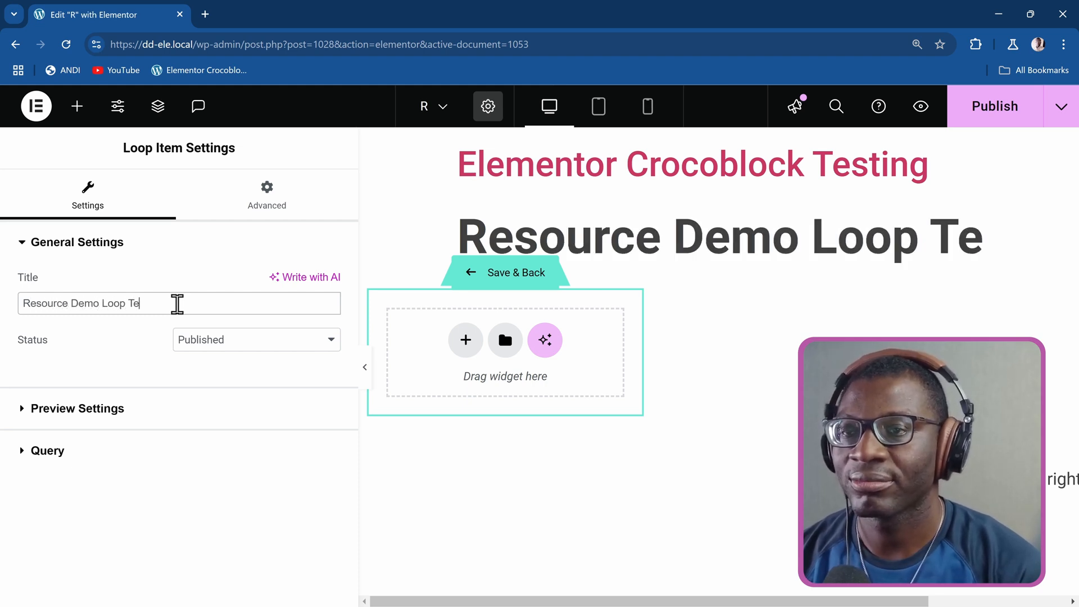
{"action": "type", "text": "mplate"}
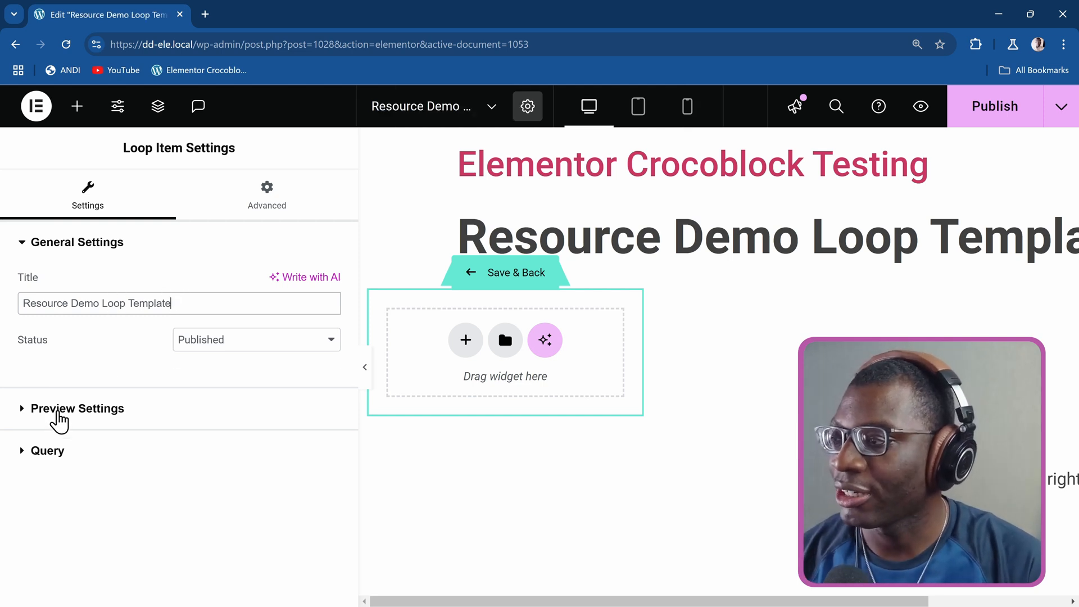
Set the loop item's preview to the Resource "Dynamic Shortcodes" and apply it.
{"action": "left_click", "coordinate": [69, 413]}
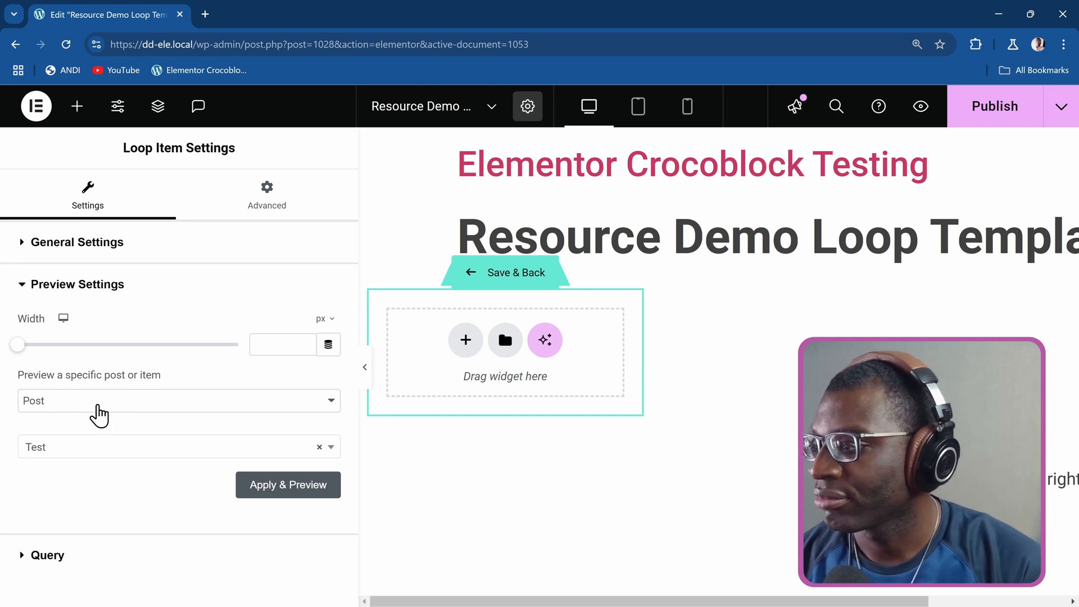
{"action": "left_click", "coordinate": [97, 407]}
{"action": "left_click", "coordinate": [97, 495]}
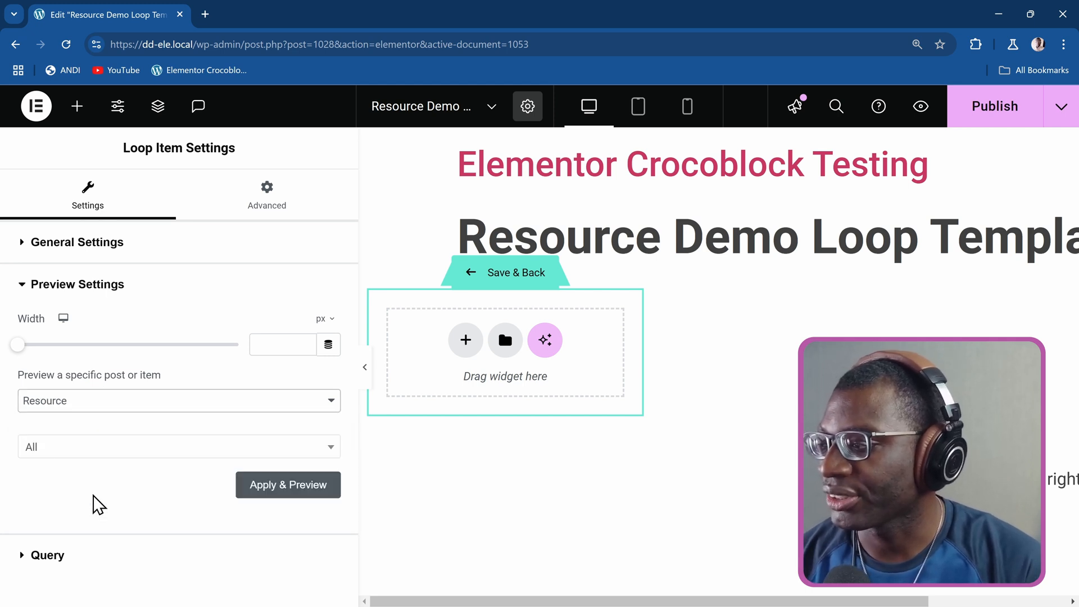
{"action": "left_click", "coordinate": [70, 448]}
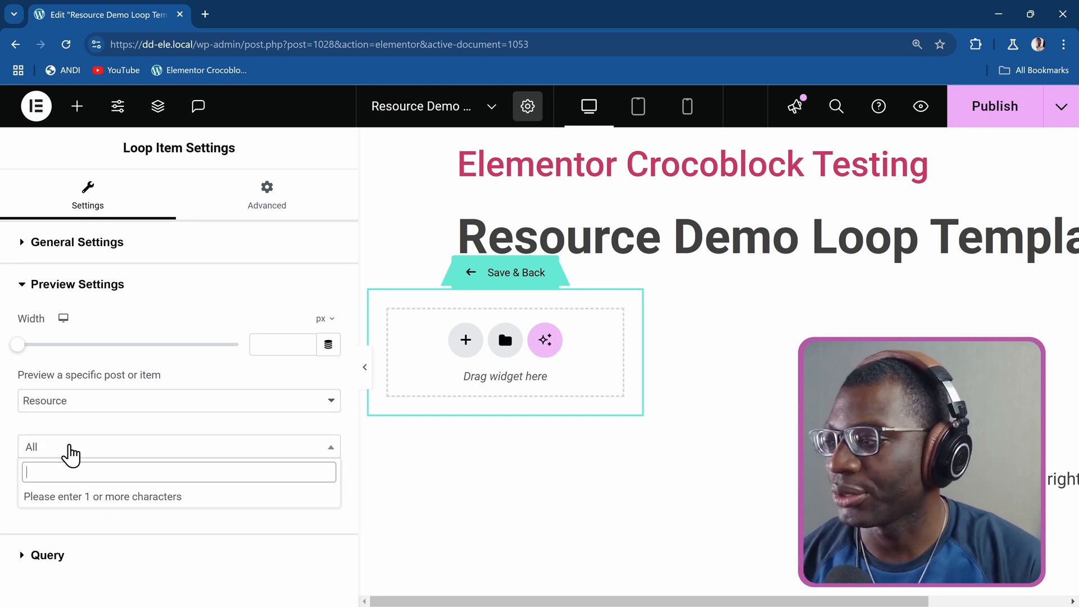
{"action": "type", "text": "dy"}
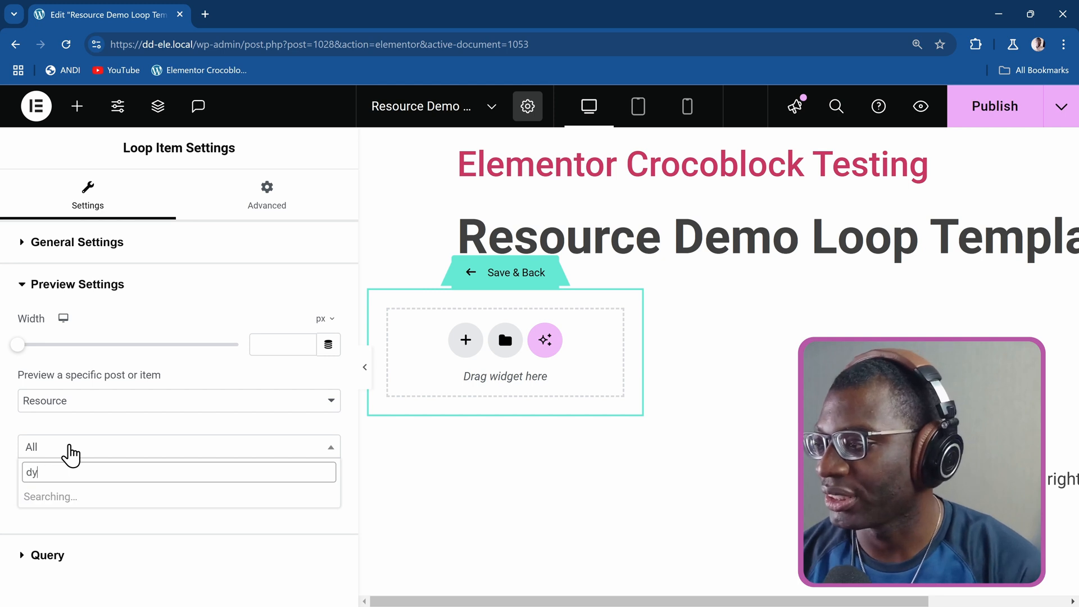
{"action": "type", "text": "ma"}
{"action": "left_click", "coordinate": [91, 498]}
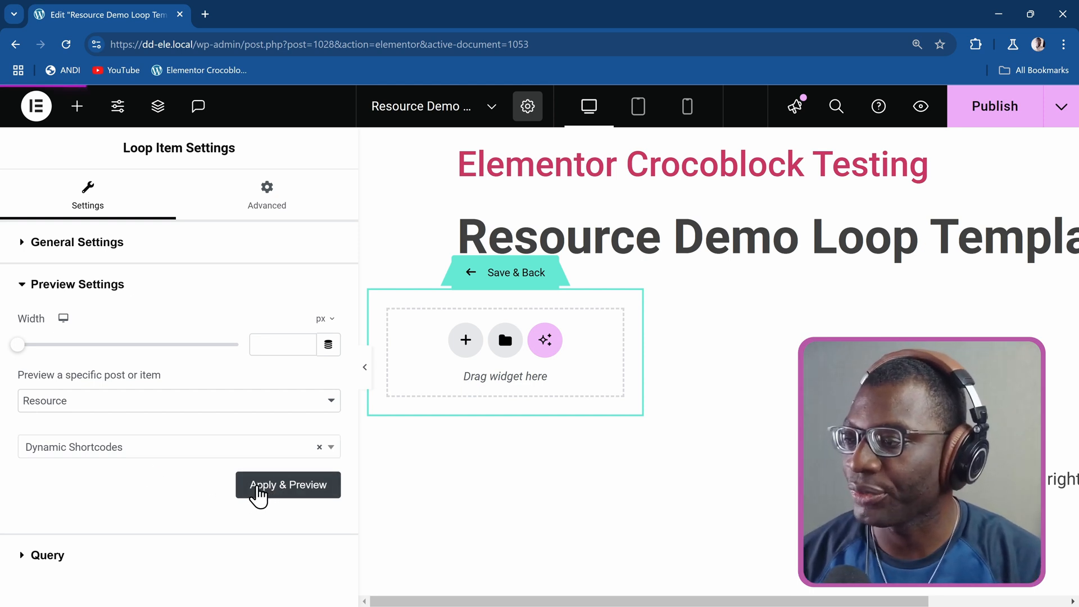
{"action": "left_click", "coordinate": [260, 495]}
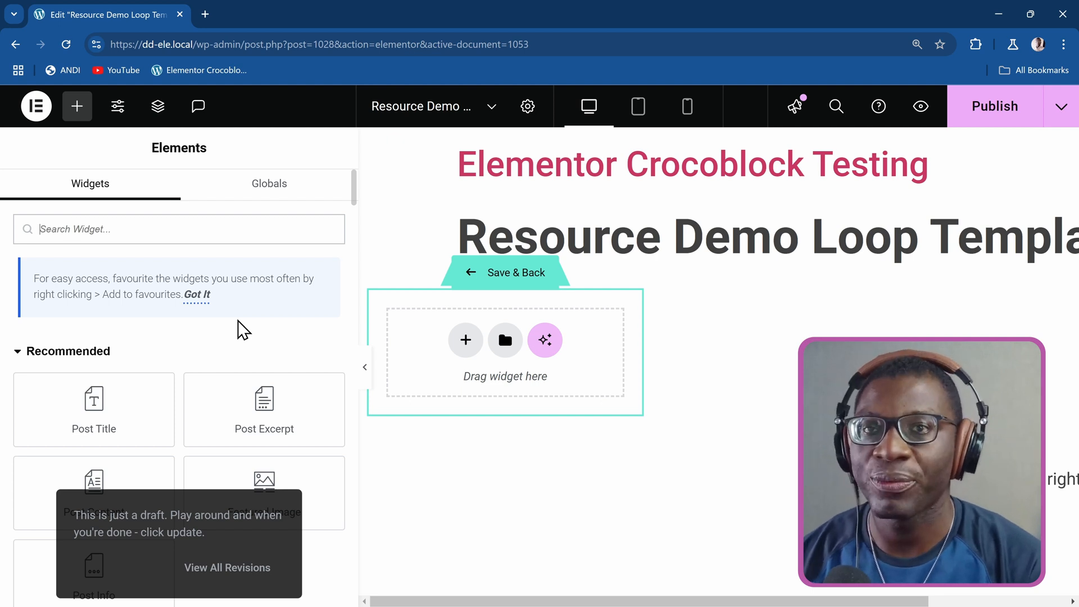
Find the Resource "Dynamic Shortcodes" through the quick command search, open it for editing in a new browser tab and switch to it.
{"action": "key", "text": "ctrl+k"}
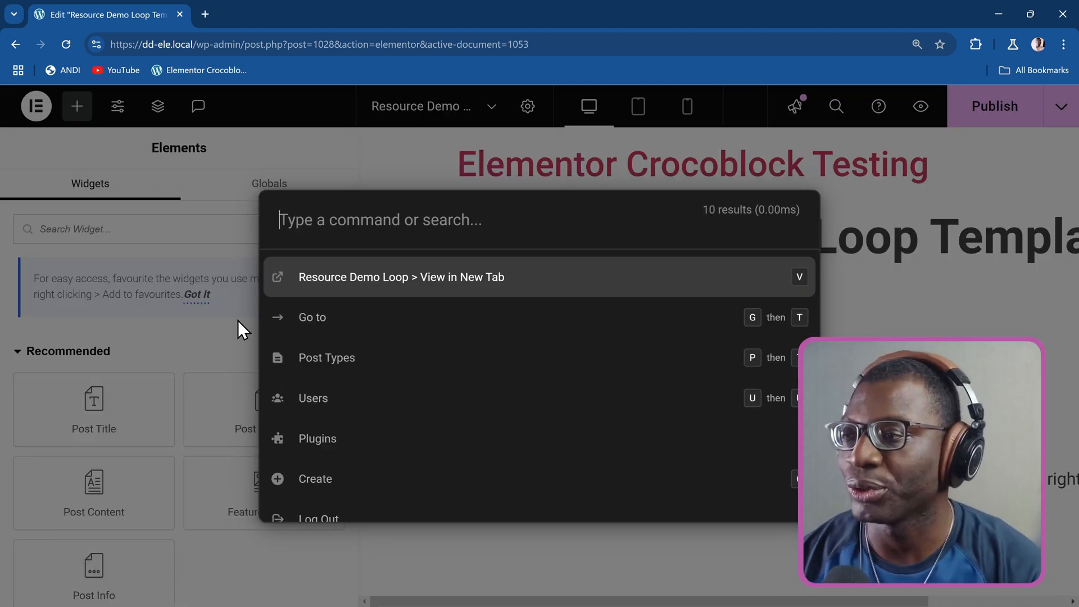
{"action": "type", "text": "pt"}
{"action": "key", "text": "Return"}
{"action": "type", "text": "re"}
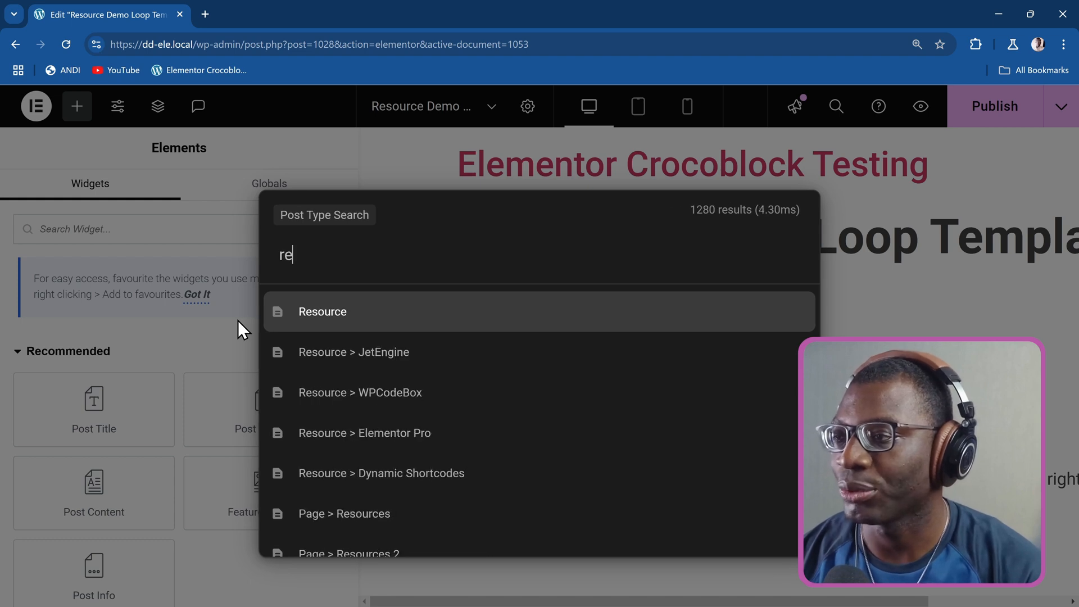
{"action": "key", "text": "Down"}
{"action": "key", "text": "Down"}
{"action": "key", "text": "Down"}
{"action": "key", "text": "Down"}
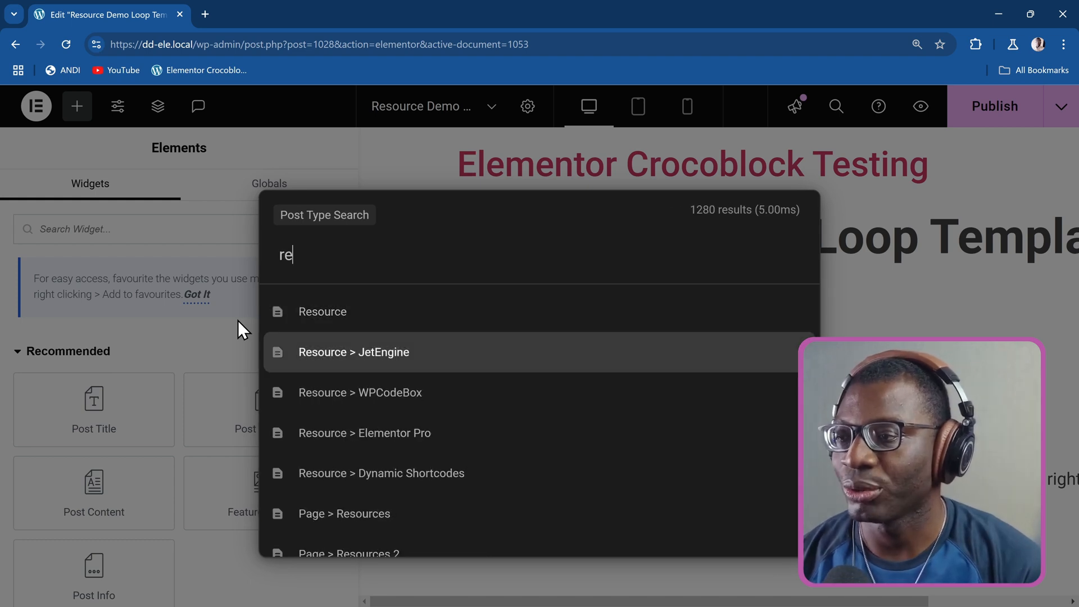
{"action": "key", "text": "Return"}
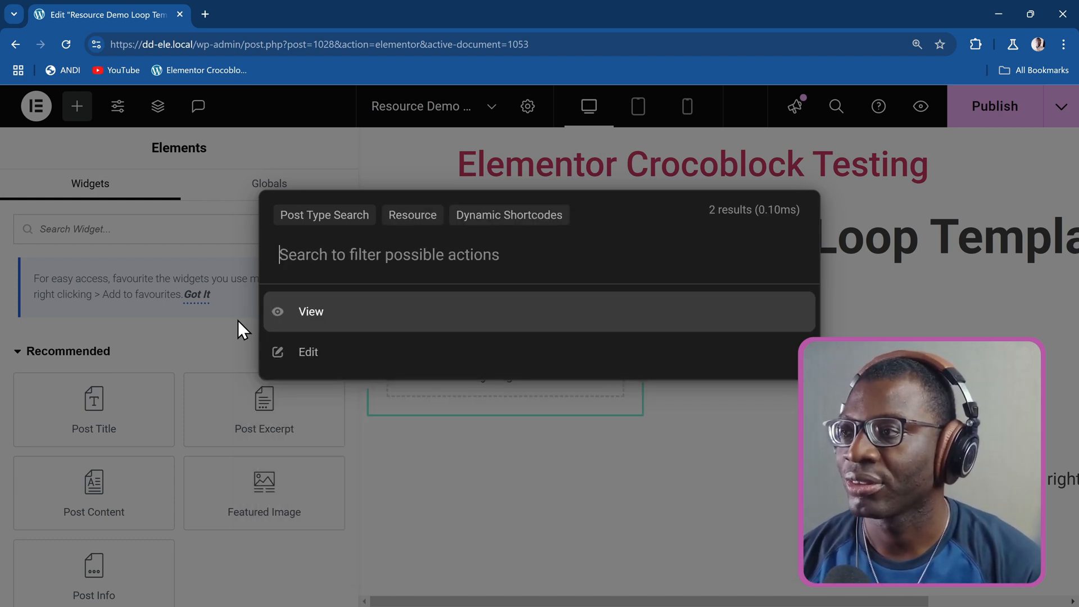
{"action": "key", "text": "Down"}
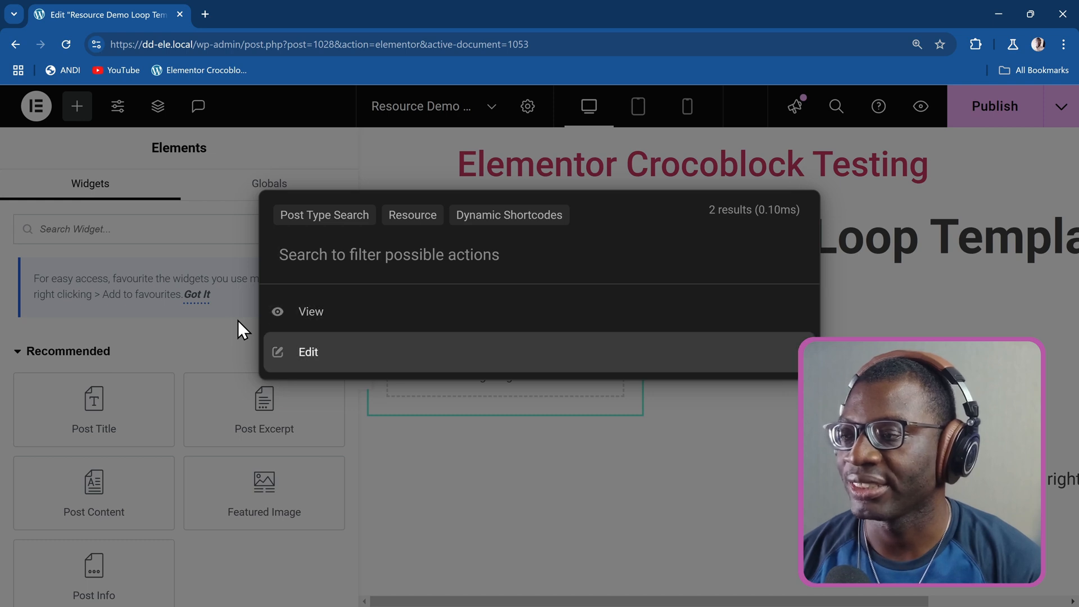
{"action": "key", "text": "Return"}
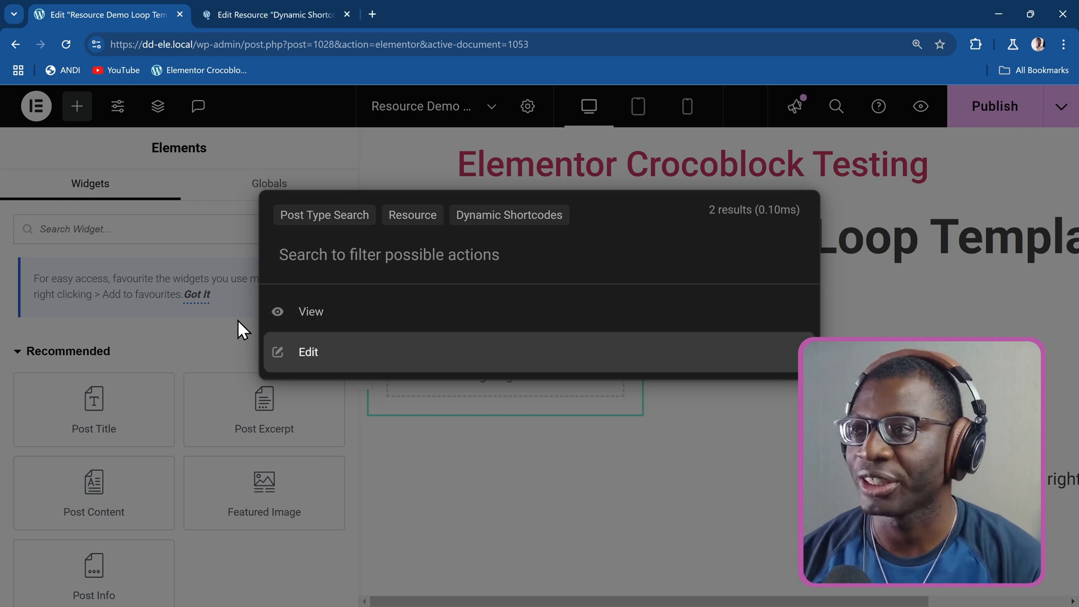
{"action": "key", "text": "Escape"}
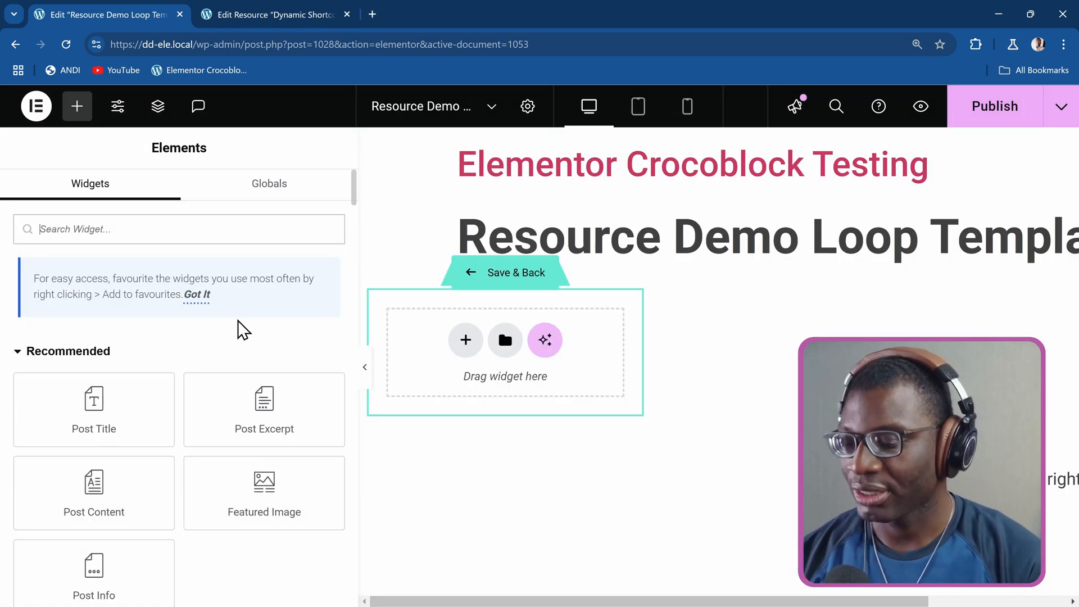
{"action": "key", "text": "ctrl+Tab"}
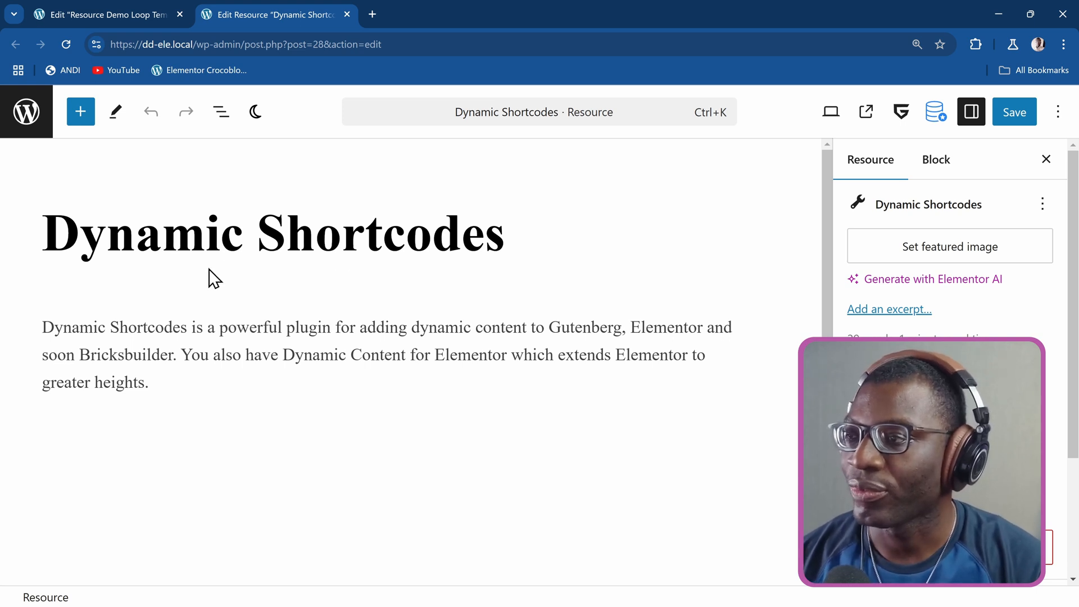
Examine the resource's content and its custom Settings fields, especially the Display Name media field.
{"action": "scroll", "coordinate": [207, 277], "scroll_direction": "down", "scroll_amount": 5}
{"action": "scroll", "coordinate": [212, 280], "scroll_direction": "up", "scroll_amount": 5}
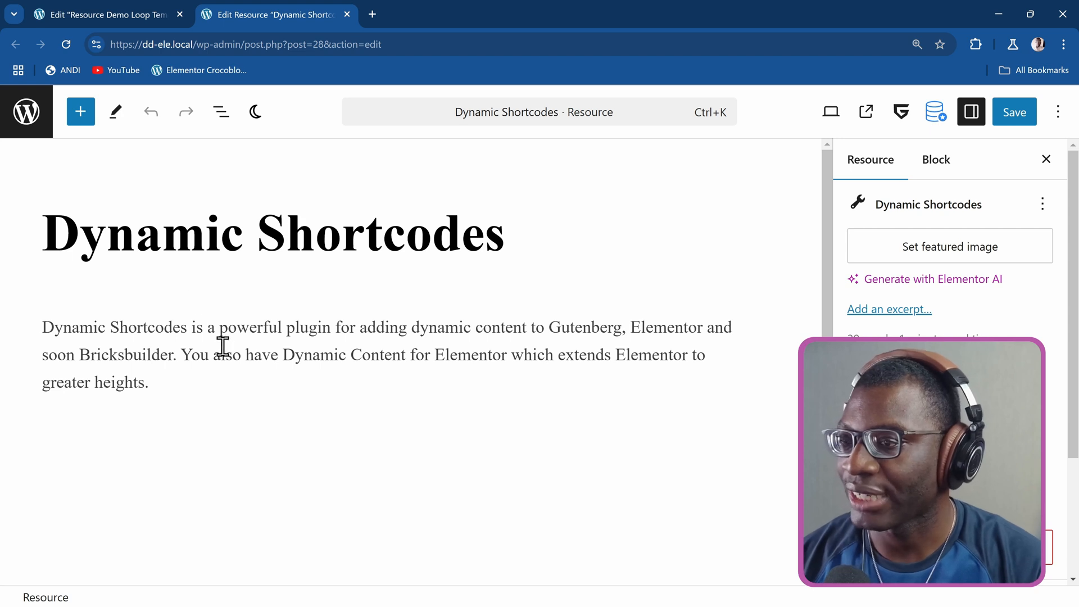
{"action": "scroll", "coordinate": [219, 334], "scroll_direction": "down", "scroll_amount": 5}
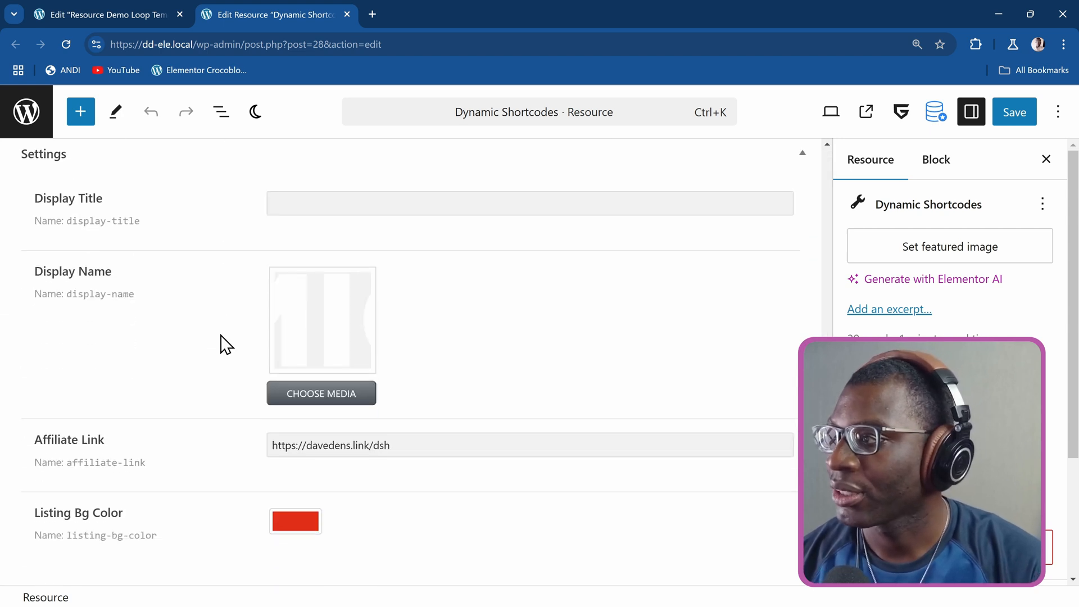
{"action": "scroll", "coordinate": [222, 342], "scroll_direction": "up", "scroll_amount": 1}
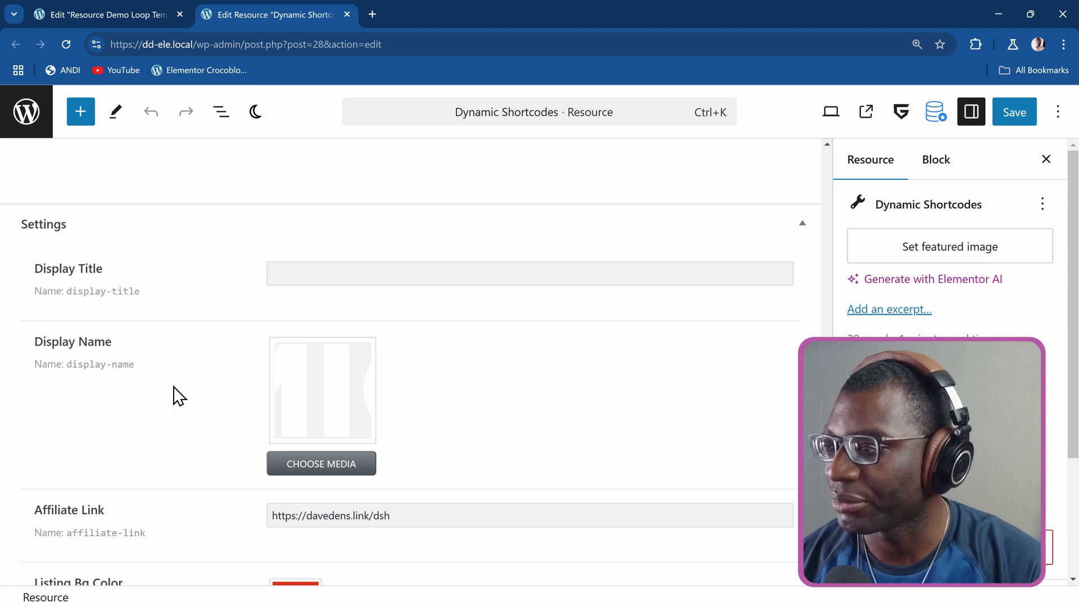
{"action": "mouse_move", "coordinate": [141, 371]}
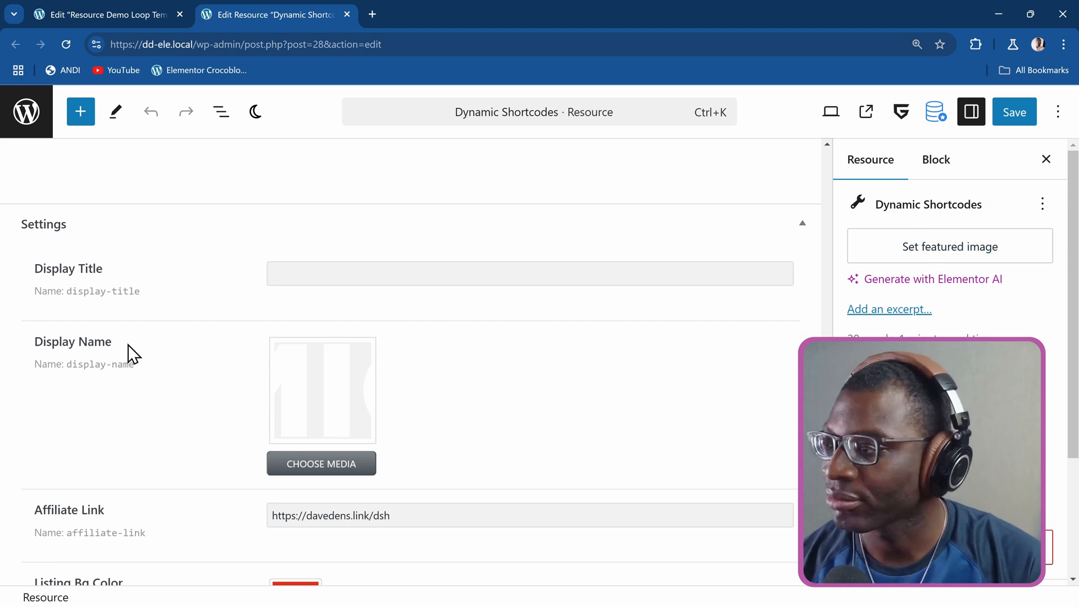
{"action": "left_click", "coordinate": [145, 365]}
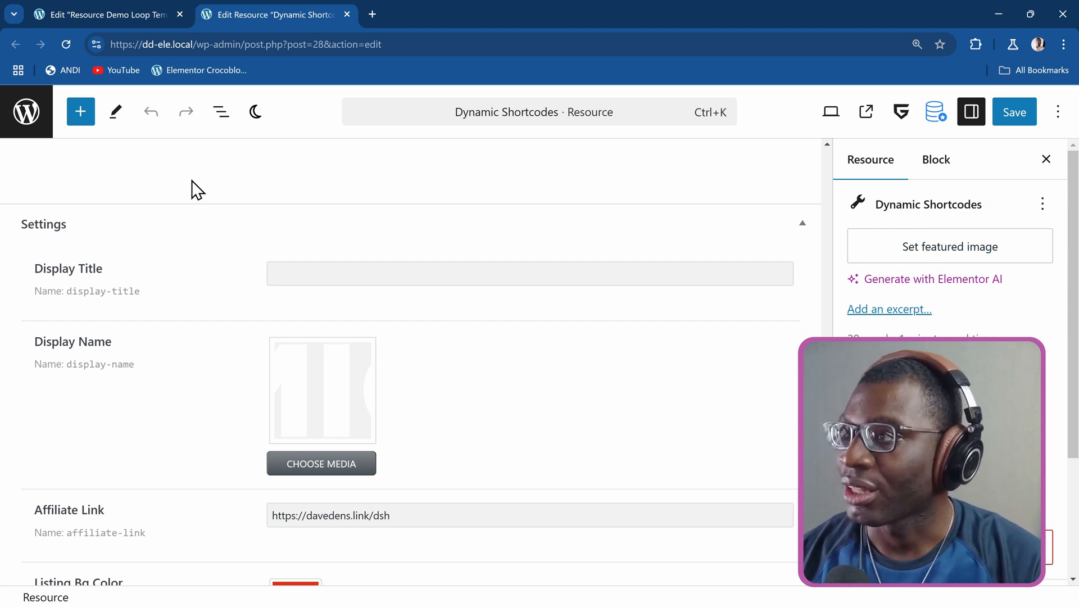
Return to the loop item template, add a Post Title widget and set its HTML tag to H3.
{"action": "left_click", "coordinate": [136, 12]}
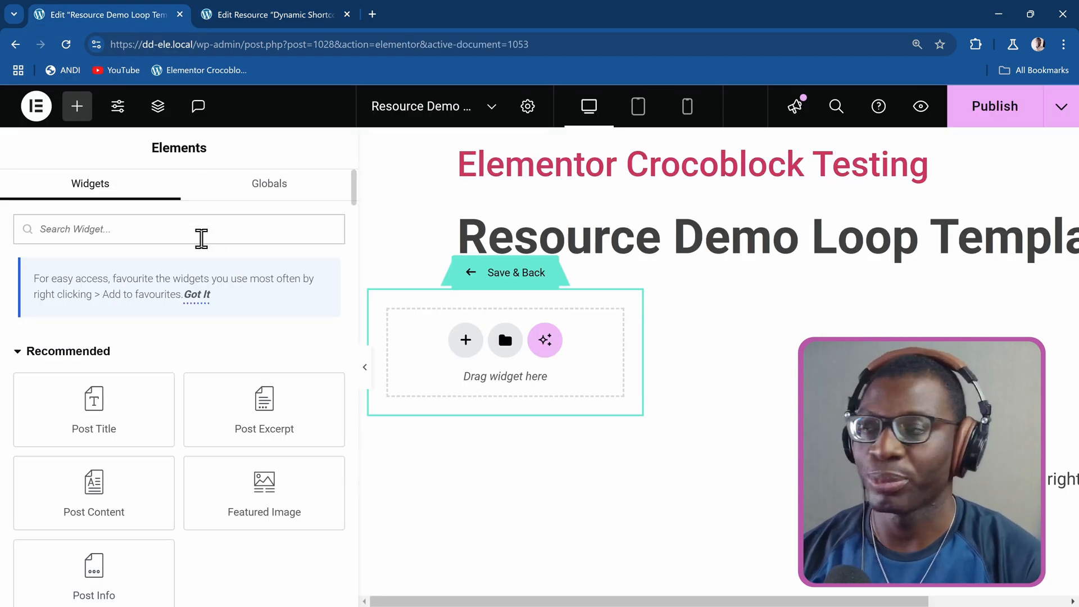
{"action": "type", "text": "post"}
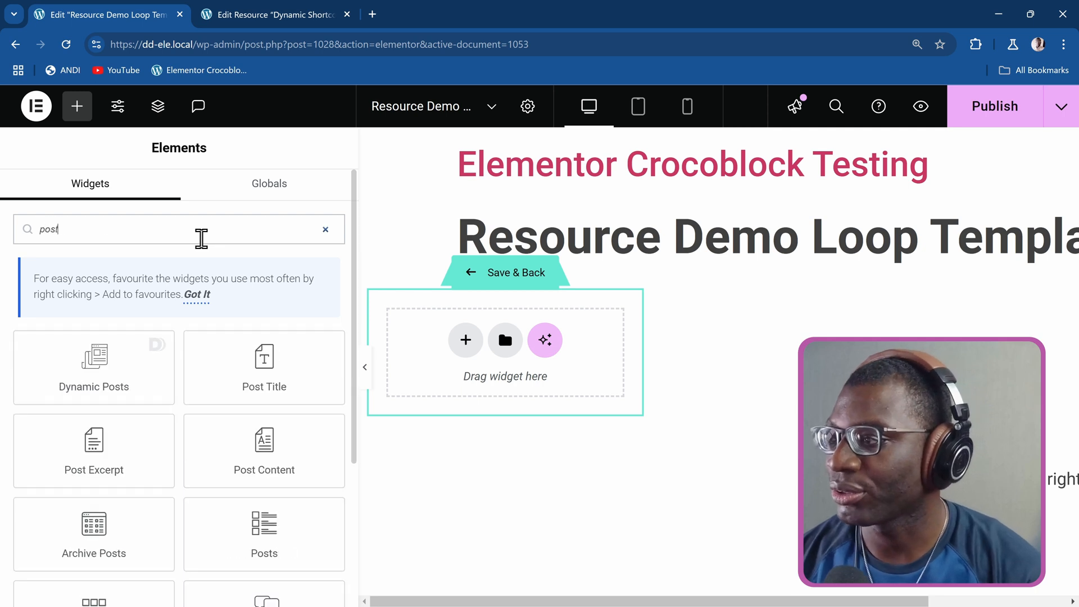
{"action": "type", "text": " t"}
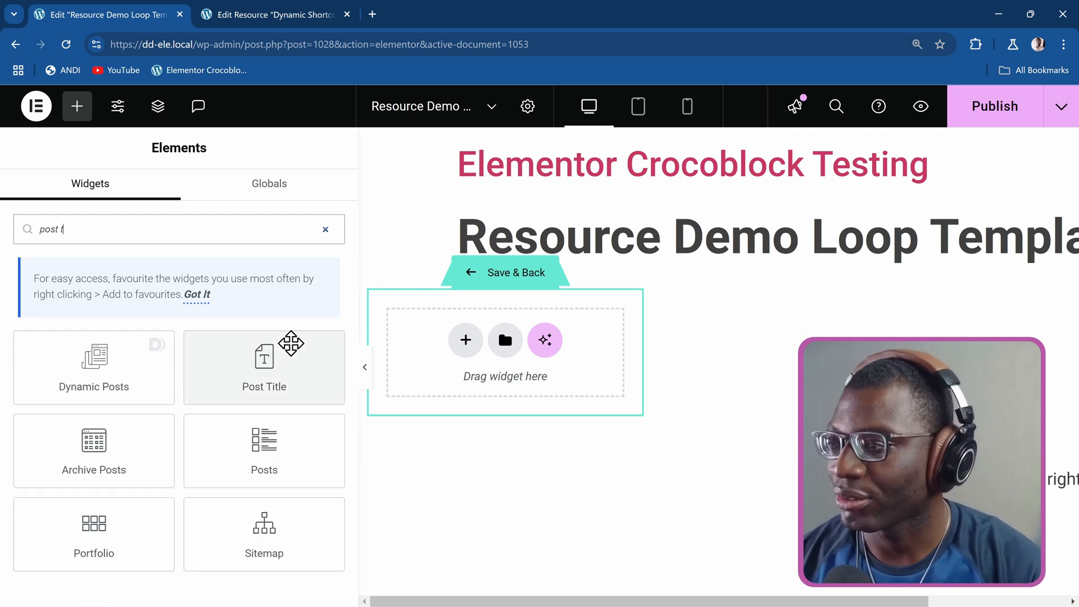
{"action": "left_click_drag", "start_coordinate": [274, 368], "coordinate": [449, 340]}
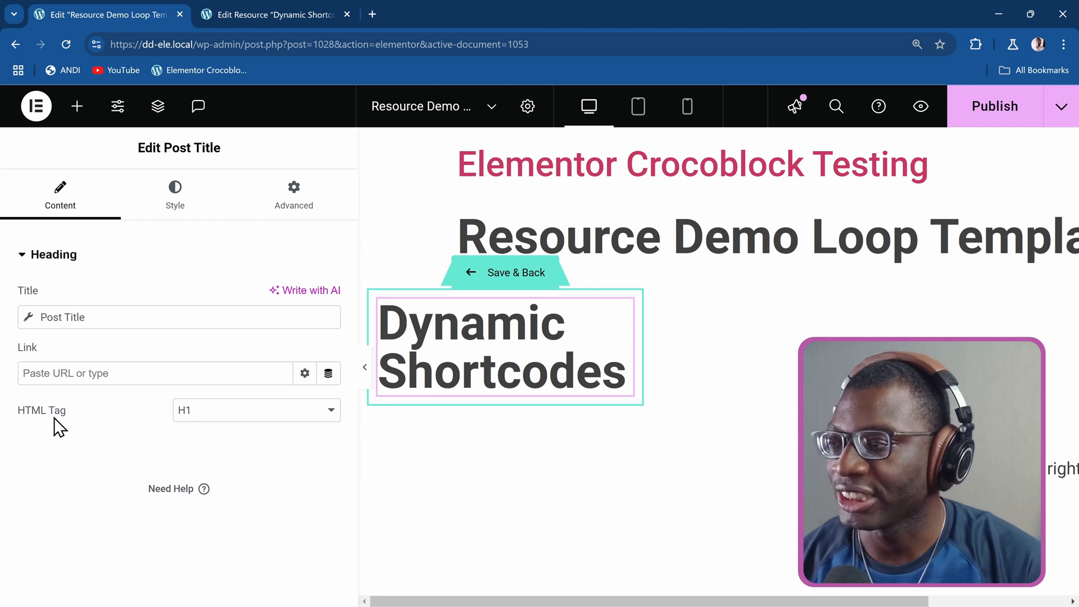
{"action": "left_click", "coordinate": [219, 425]}
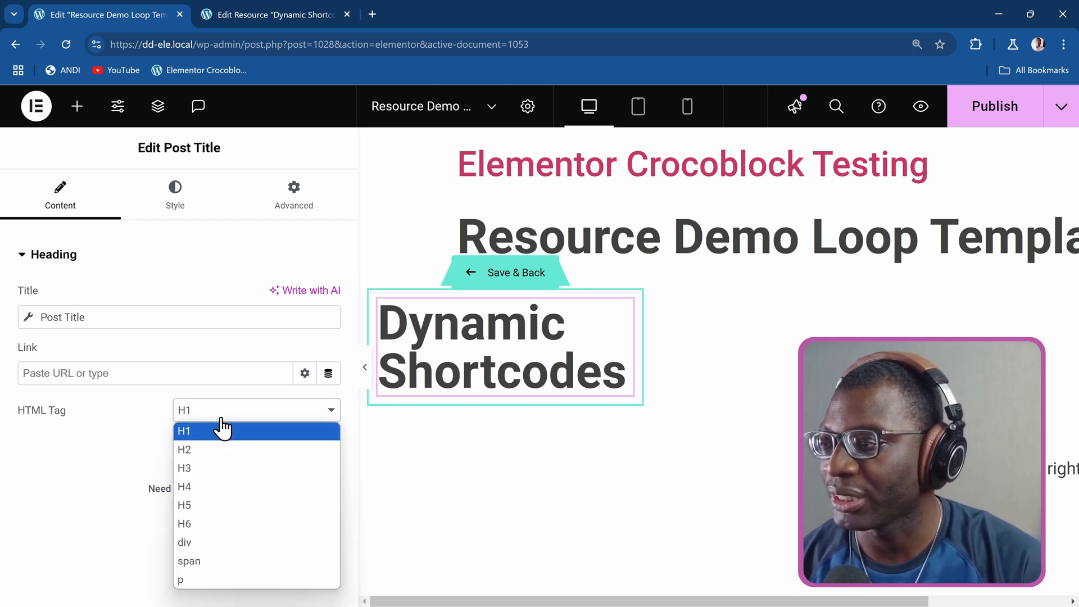
{"action": "left_click", "coordinate": [233, 468]}
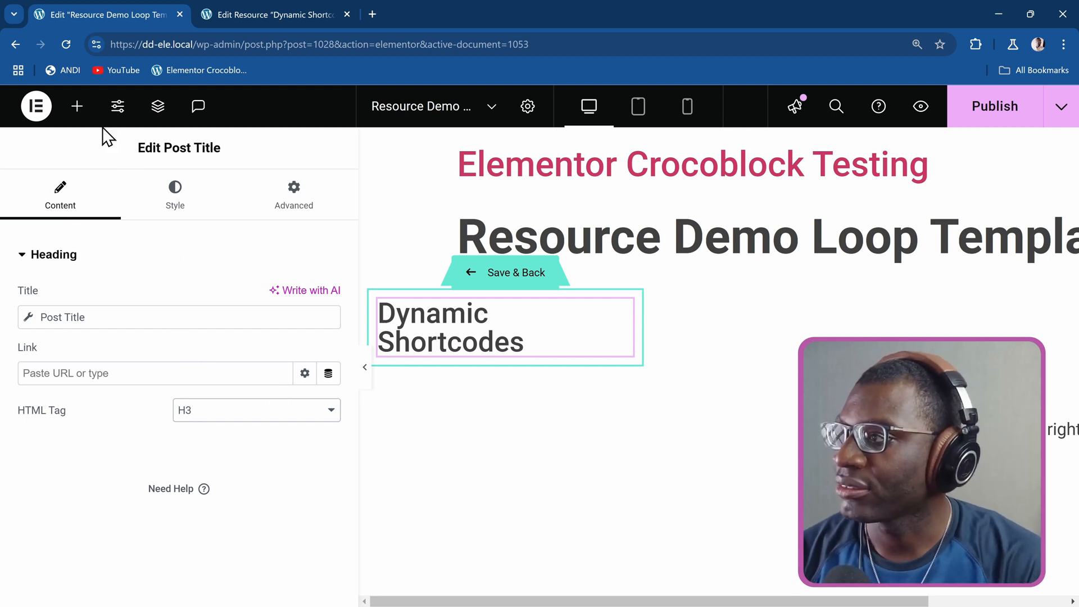
Try a Featured Image widget below the post title and remove it from the loop item.
{"action": "left_click", "coordinate": [77, 107]}
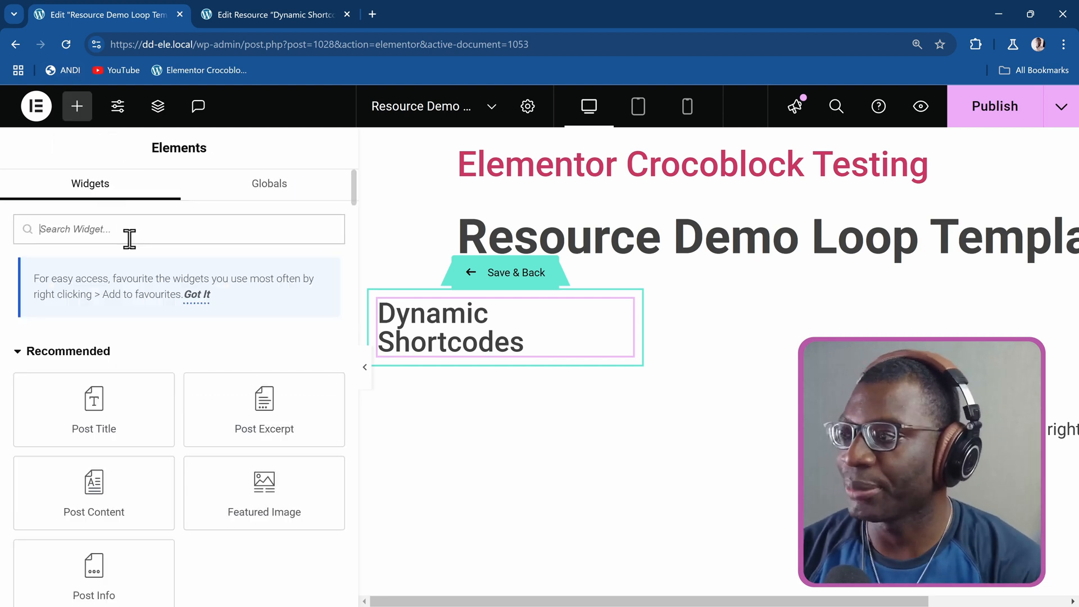
{"action": "type", "text": "featur"}
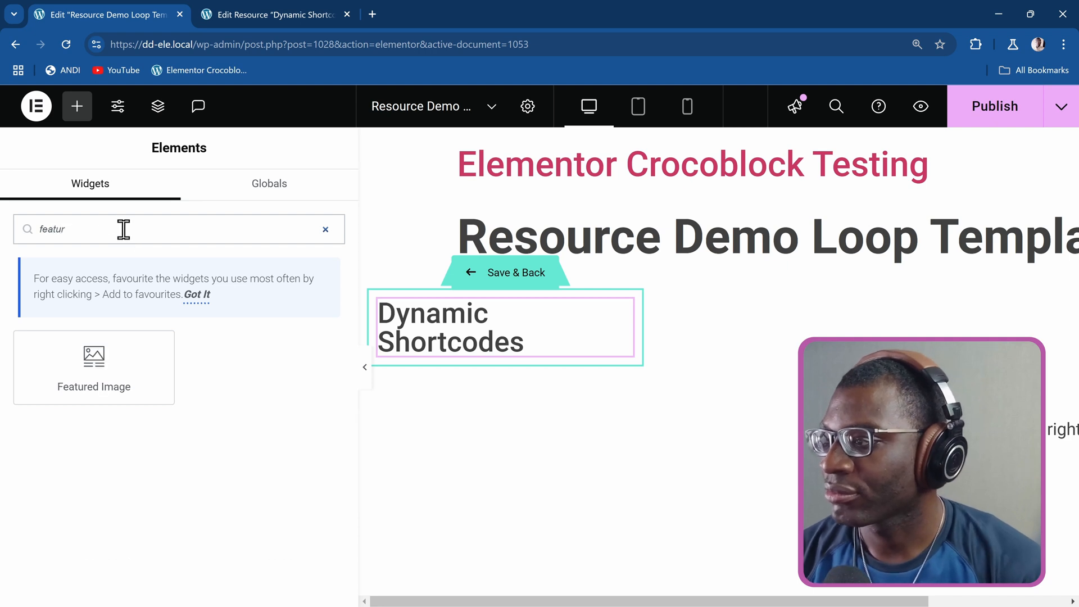
{"action": "left_click_drag", "start_coordinate": [110, 338], "coordinate": [426, 344]}
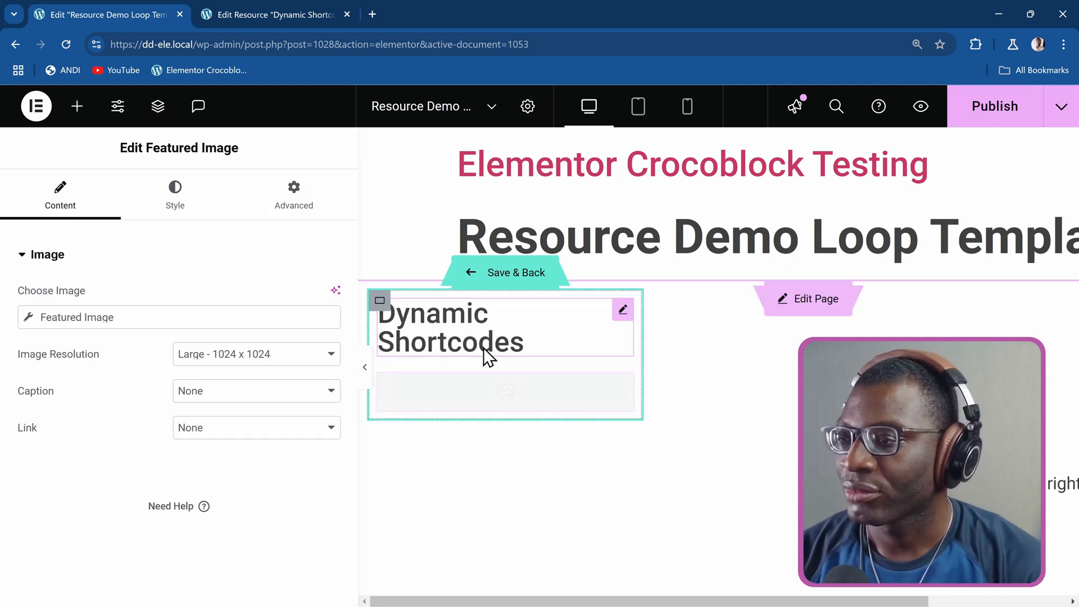
{"action": "right_click", "coordinate": [490, 404]}
{"action": "left_click", "coordinate": [549, 564]}
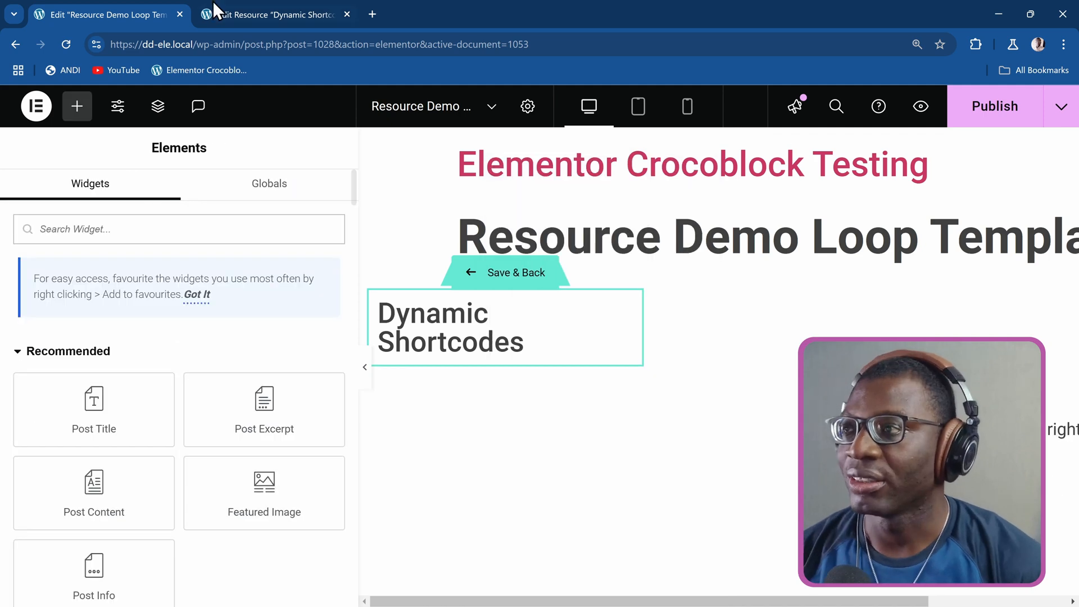
Check the resource's custom fields in the other browser tab and add an Image widget below the post title in the template.
{"action": "left_click", "coordinate": [217, 10]}
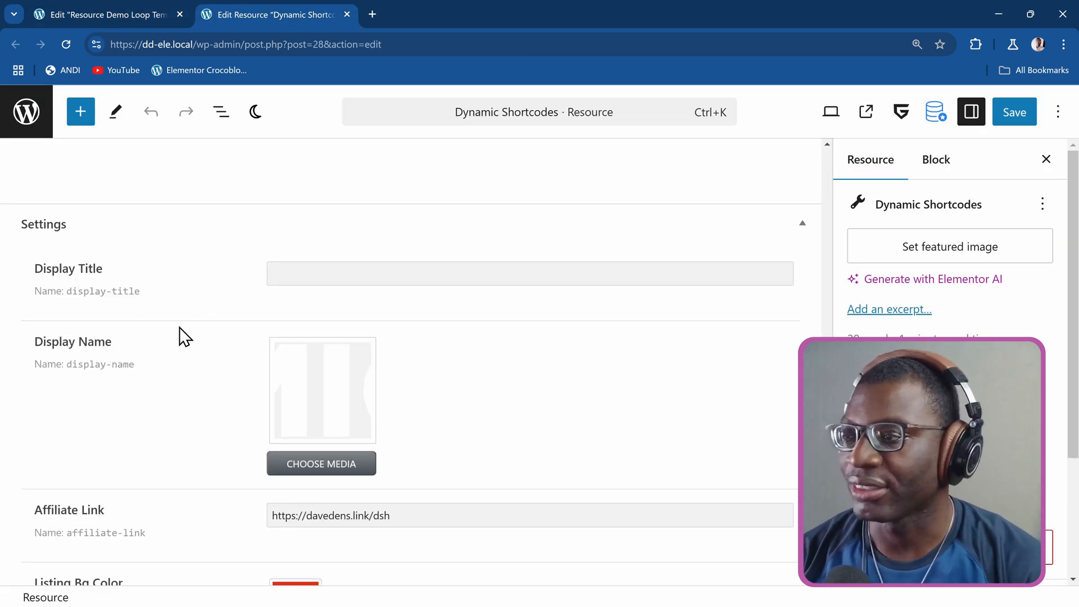
{"action": "left_click", "coordinate": [127, 13]}
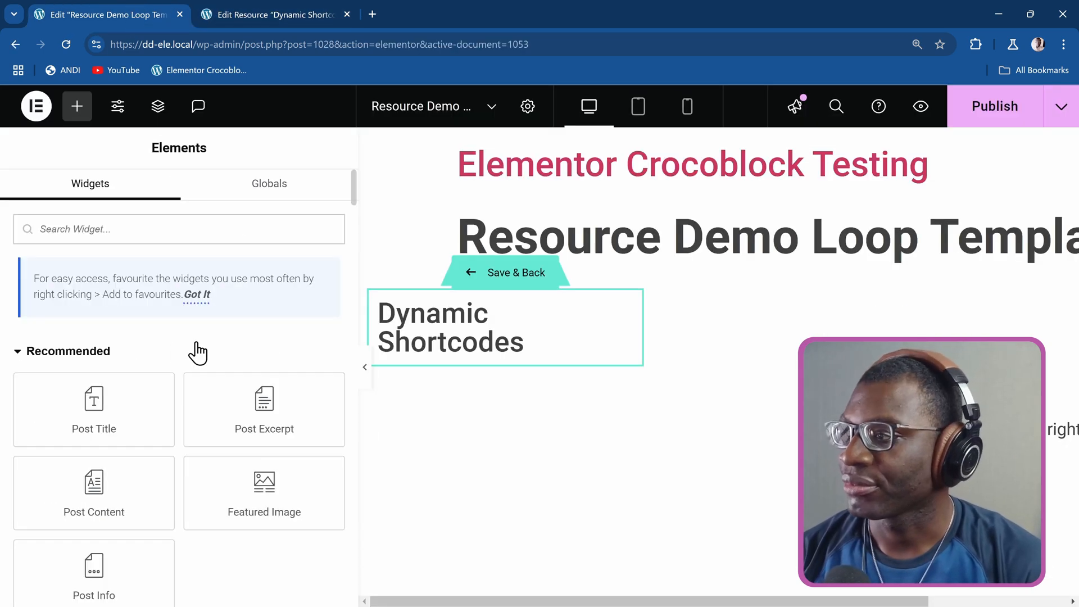
{"action": "left_click", "coordinate": [154, 236]}
{"action": "type", "text": "image"}
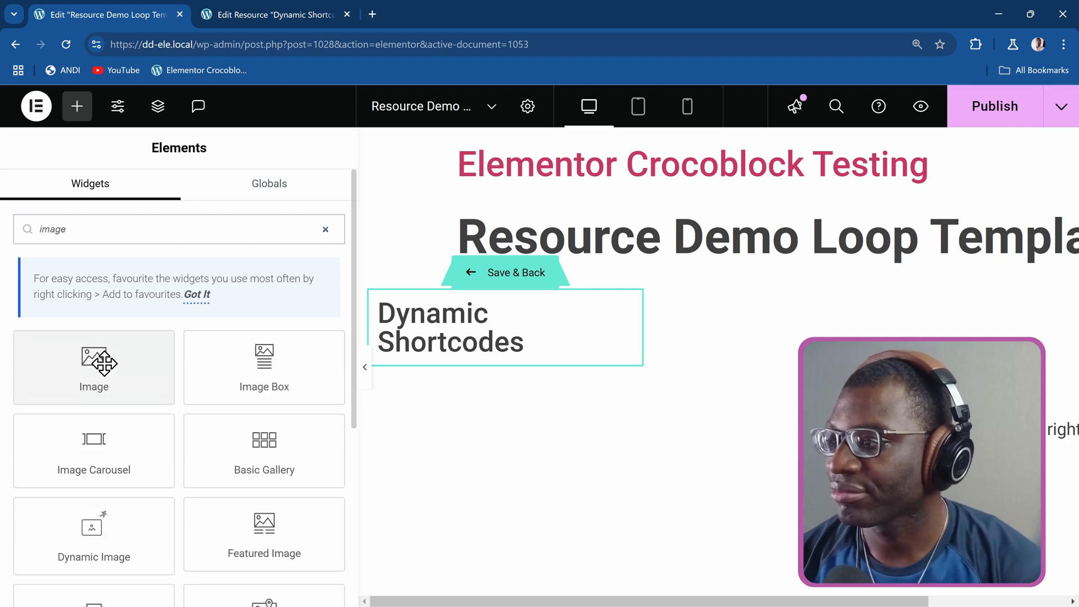
{"action": "left_click_drag", "start_coordinate": [96, 362], "coordinate": [444, 357]}
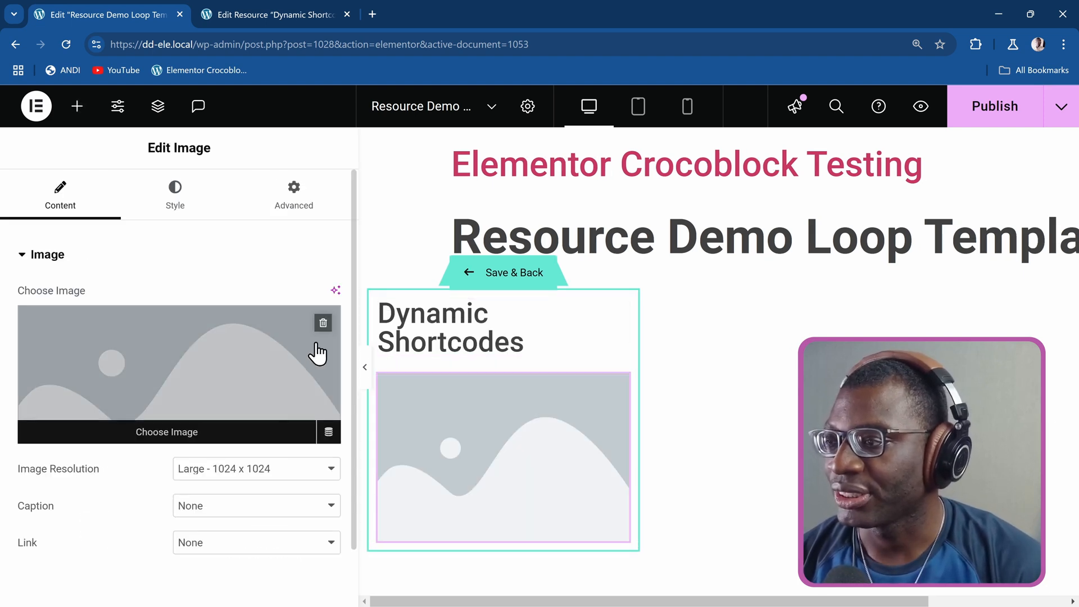
Link the image dynamically to JetEngine's Custom Image, using the Resources field Display Name.
{"action": "left_click", "coordinate": [330, 433]}
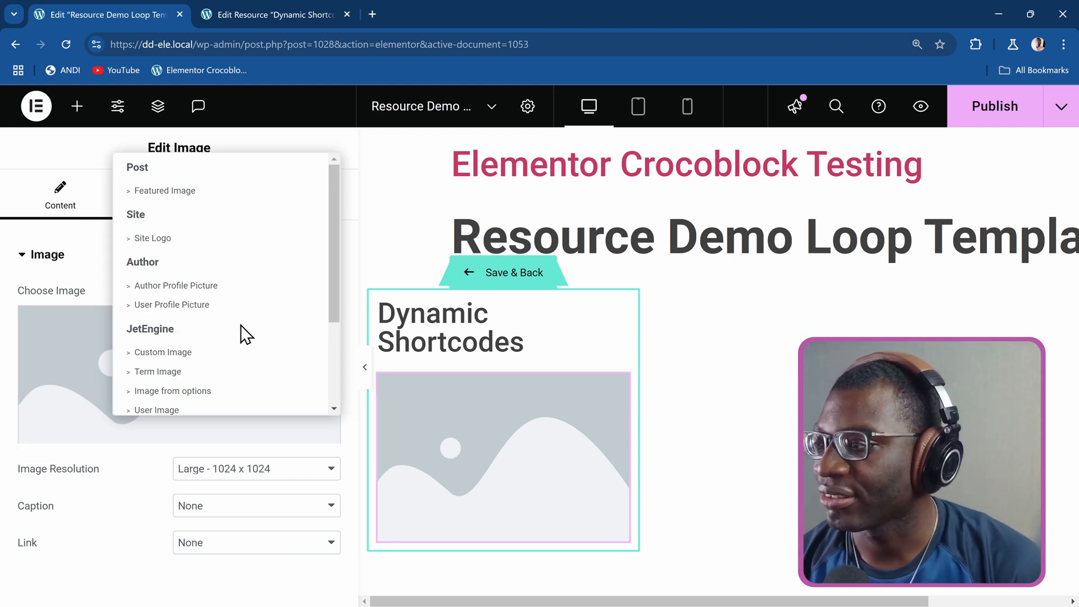
{"action": "left_click", "coordinate": [203, 357]}
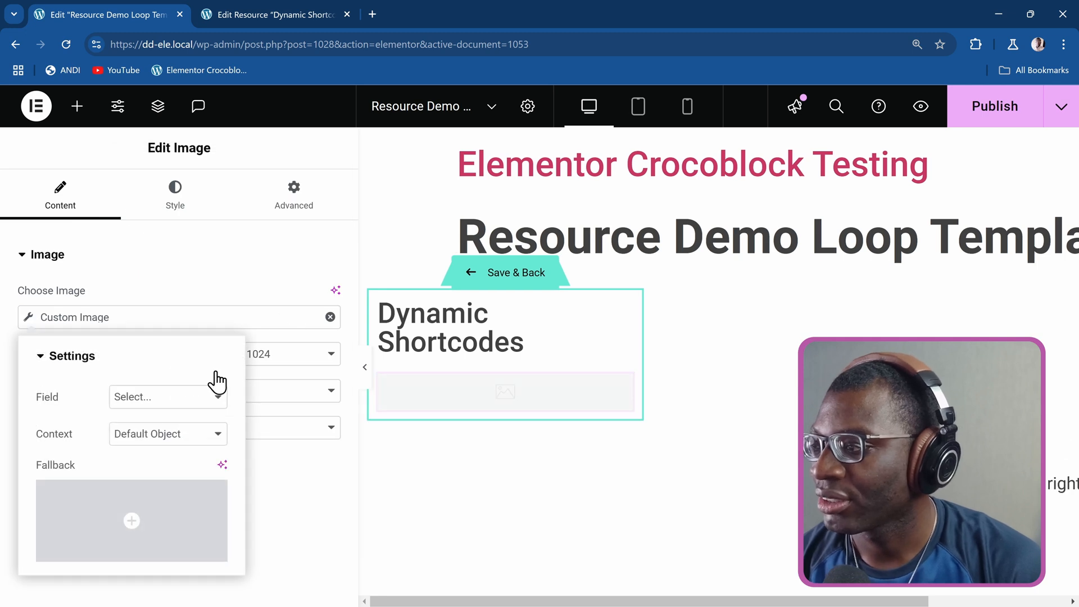
{"action": "left_click", "coordinate": [163, 398]}
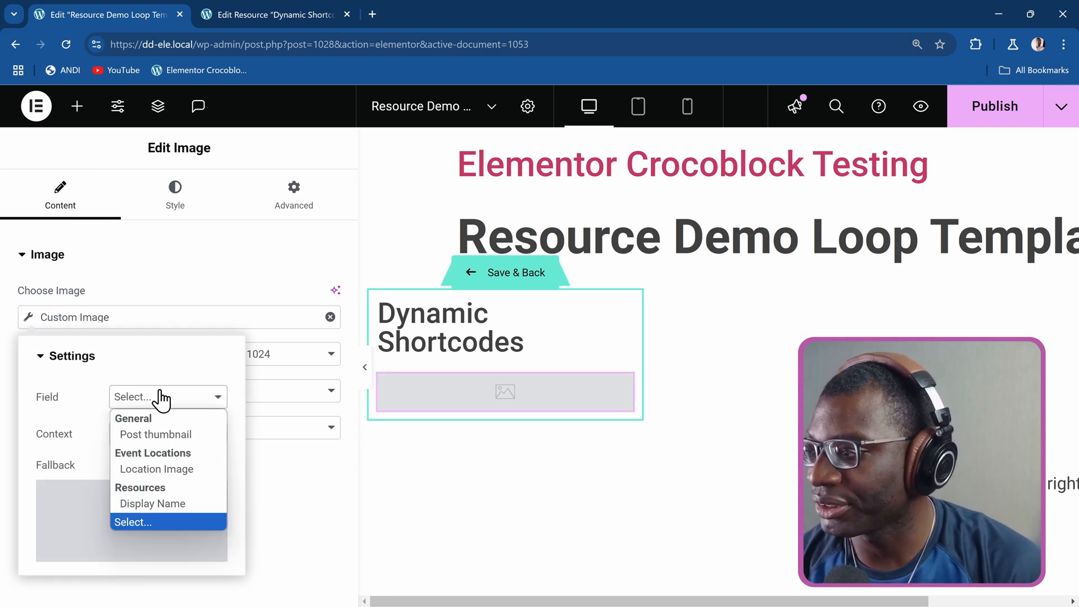
{"action": "left_click", "coordinate": [167, 503]}
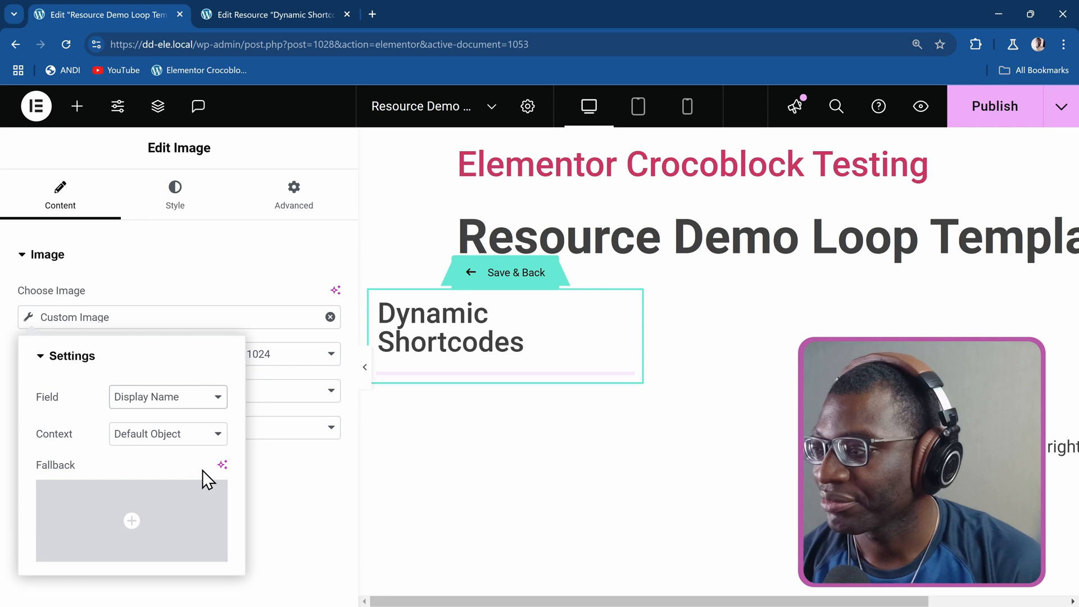
Set the dynamic image's fallback to the foggy night-time railway photo from the media library.
{"action": "left_click", "coordinate": [144, 517]}
{"action": "left_click", "coordinate": [720, 351]}
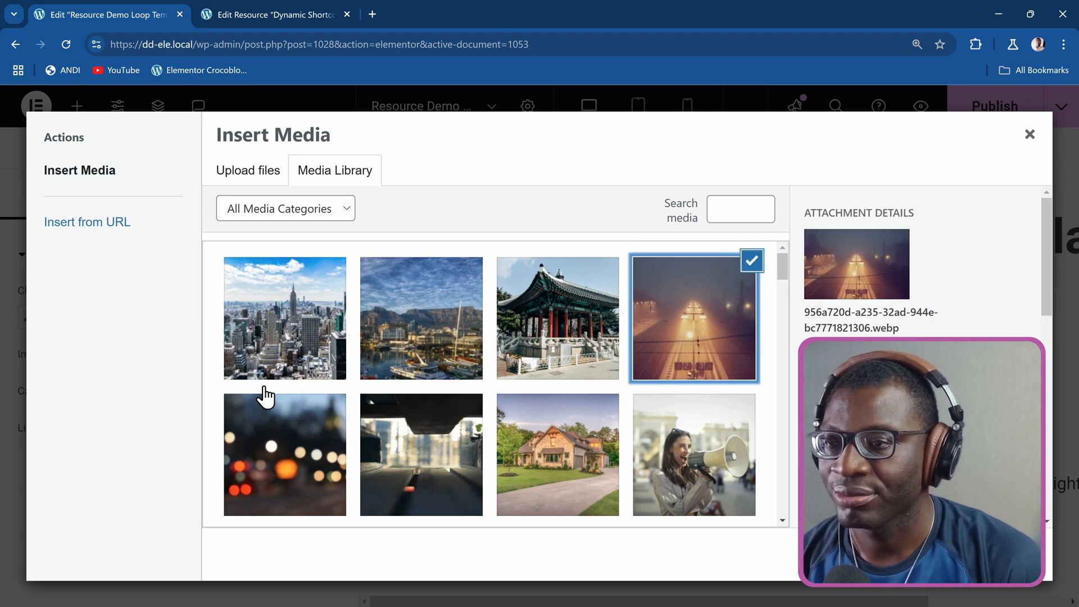
{"action": "left_click", "coordinate": [1005, 554]}
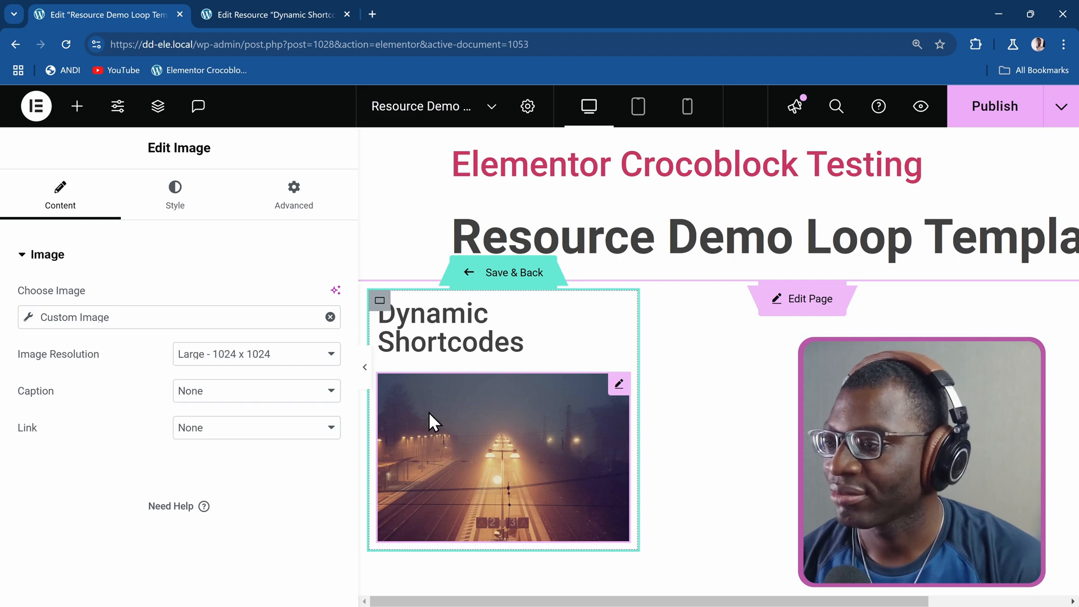
{"action": "scroll", "coordinate": [427, 413], "scroll_direction": "down", "scroll_amount": 1}
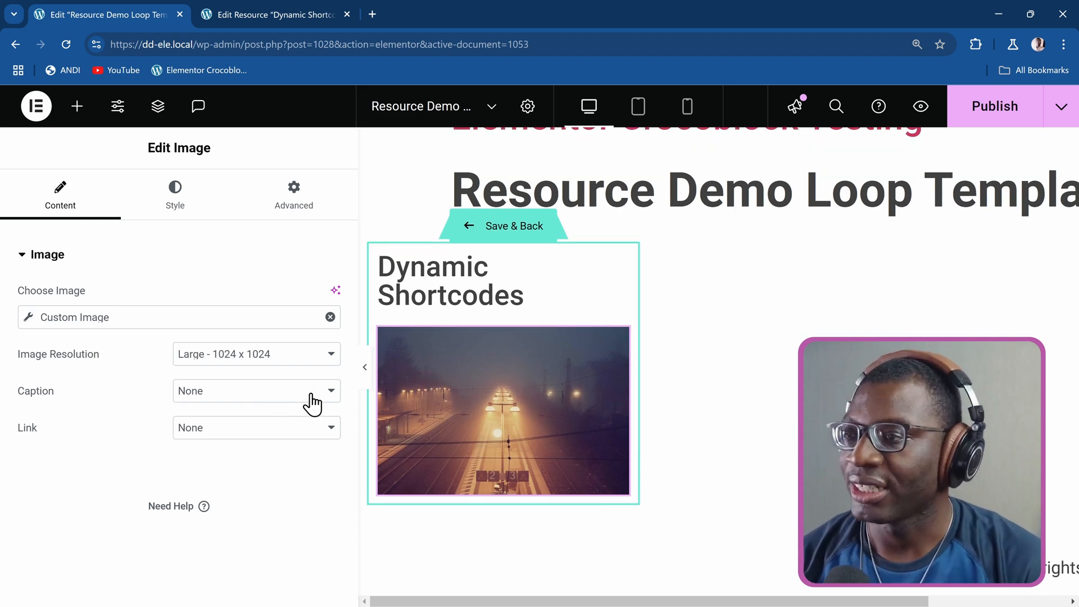
Check the Dynamic Shortcodes resource's content in the other browser tab and add a Post Excerpt widget below the image in the template.
{"action": "left_click", "coordinate": [284, 17]}
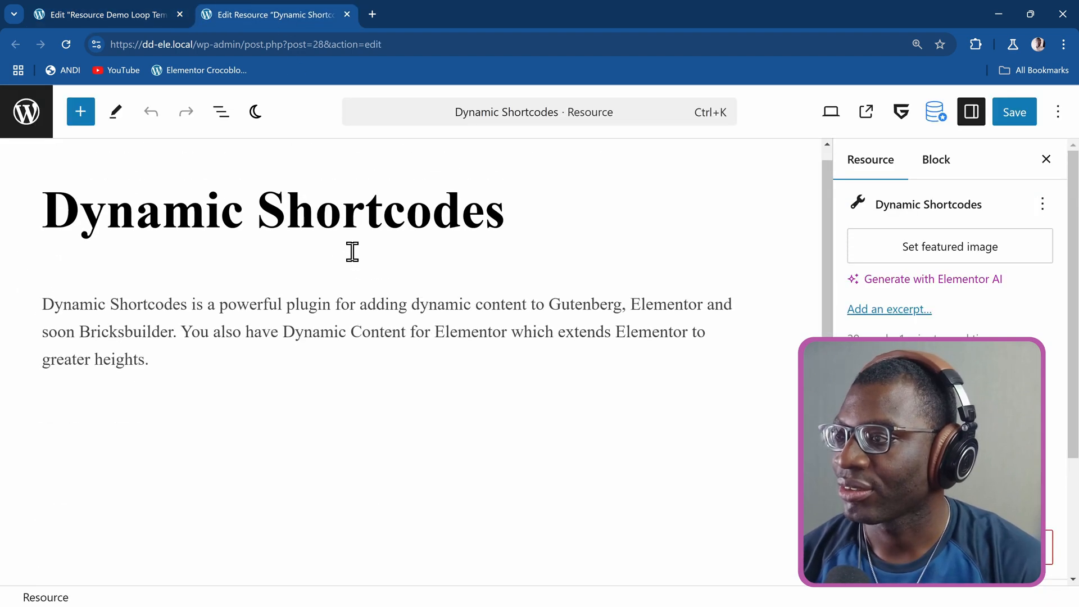
{"action": "left_click", "coordinate": [120, 9]}
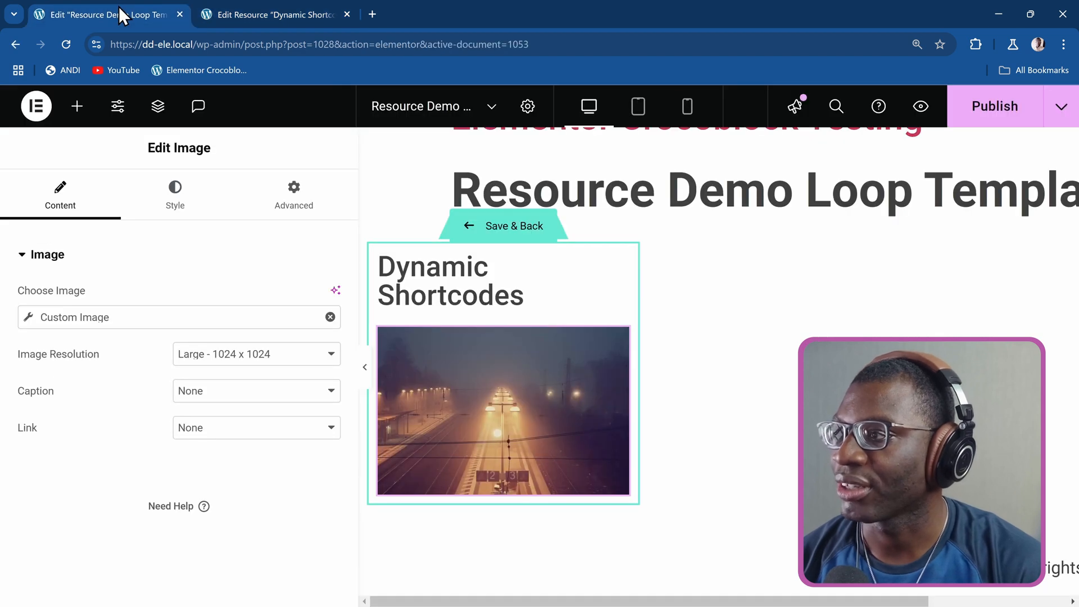
{"action": "left_click", "coordinate": [77, 107]}
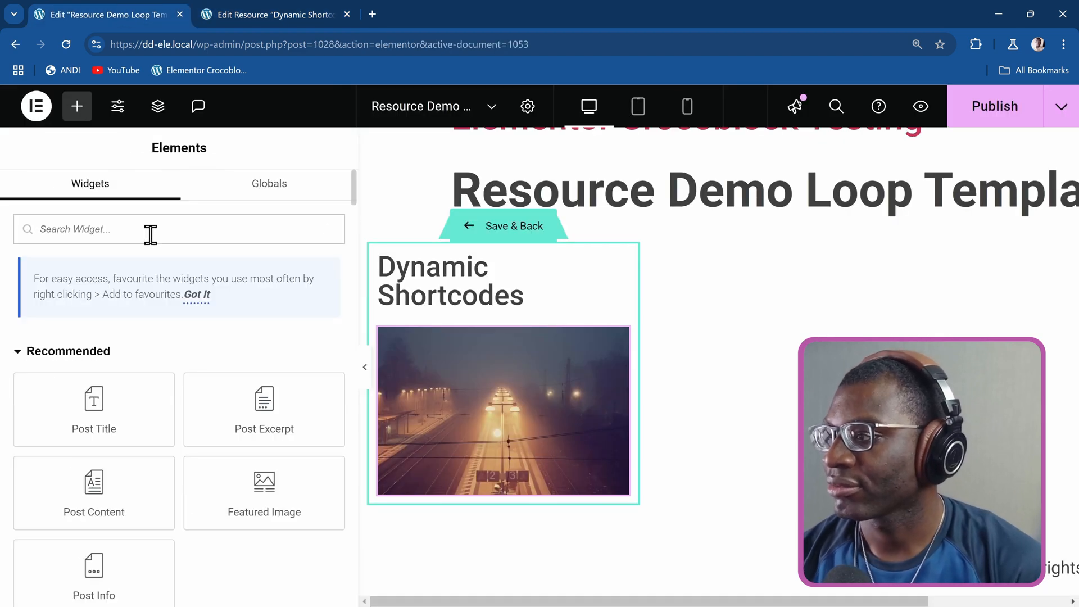
{"action": "type", "text": "excer"}
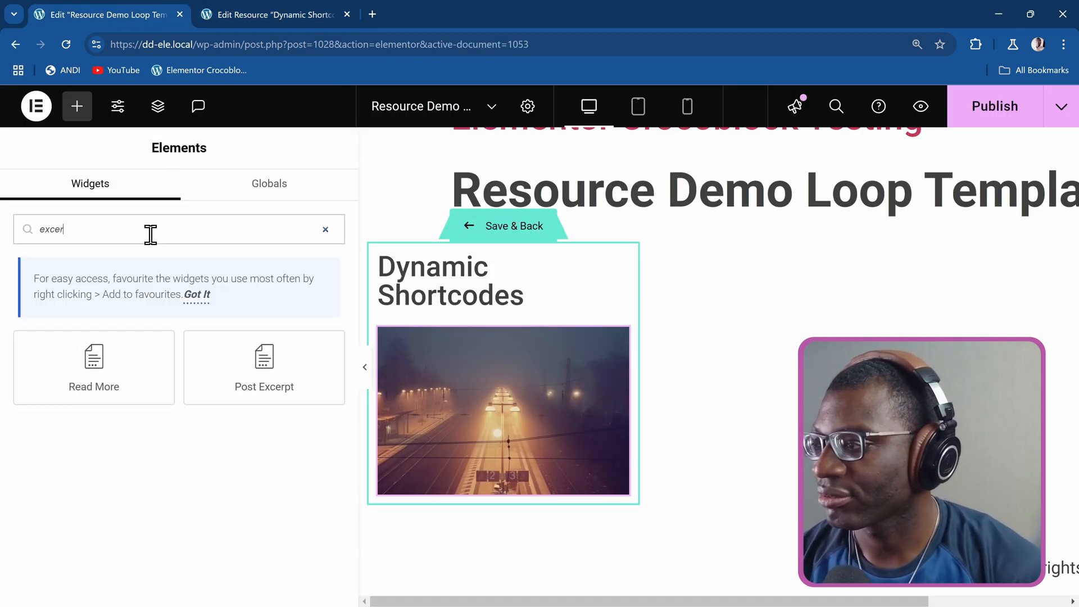
{"action": "left_click_drag", "start_coordinate": [253, 345], "coordinate": [478, 455]}
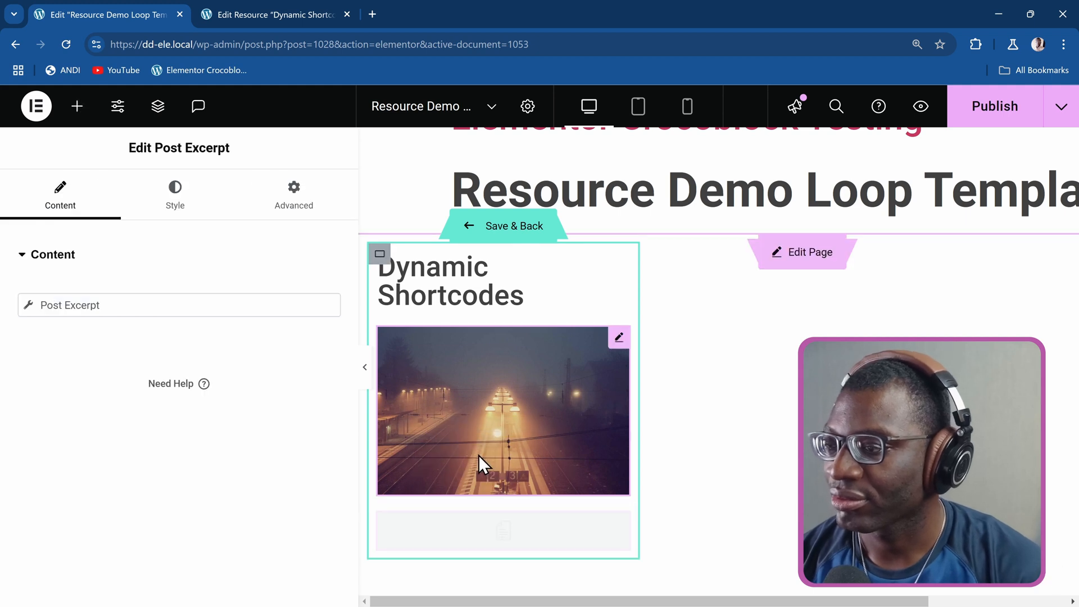
Apply the post excerpt to the post content with an excerpt length of 25 and publish the loop template.
{"action": "left_click", "coordinate": [29, 320]}
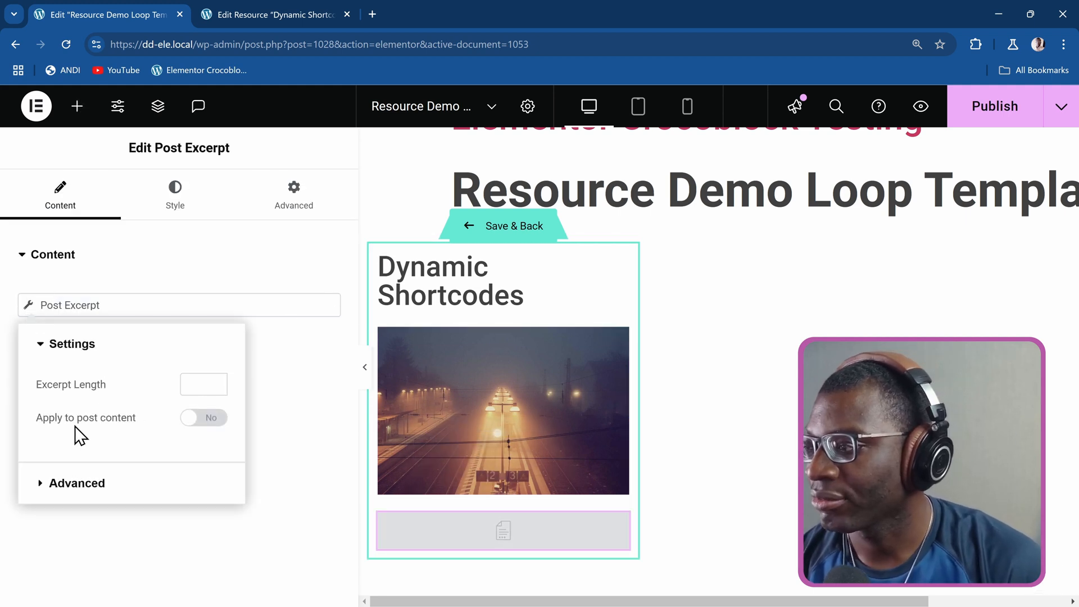
{"action": "left_click", "coordinate": [214, 427]}
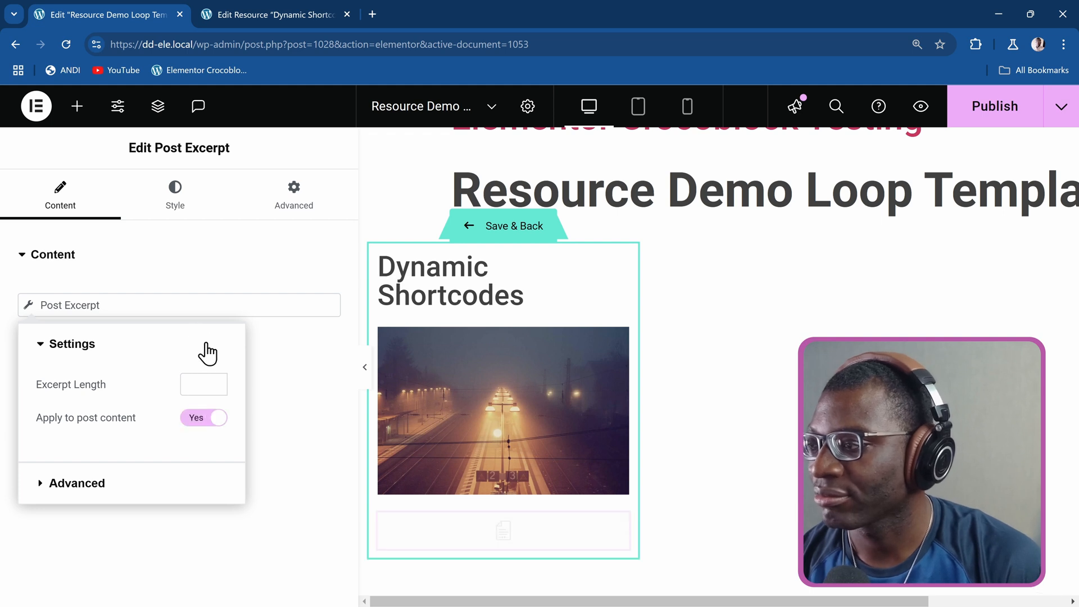
{"action": "left_click", "coordinate": [194, 380]}
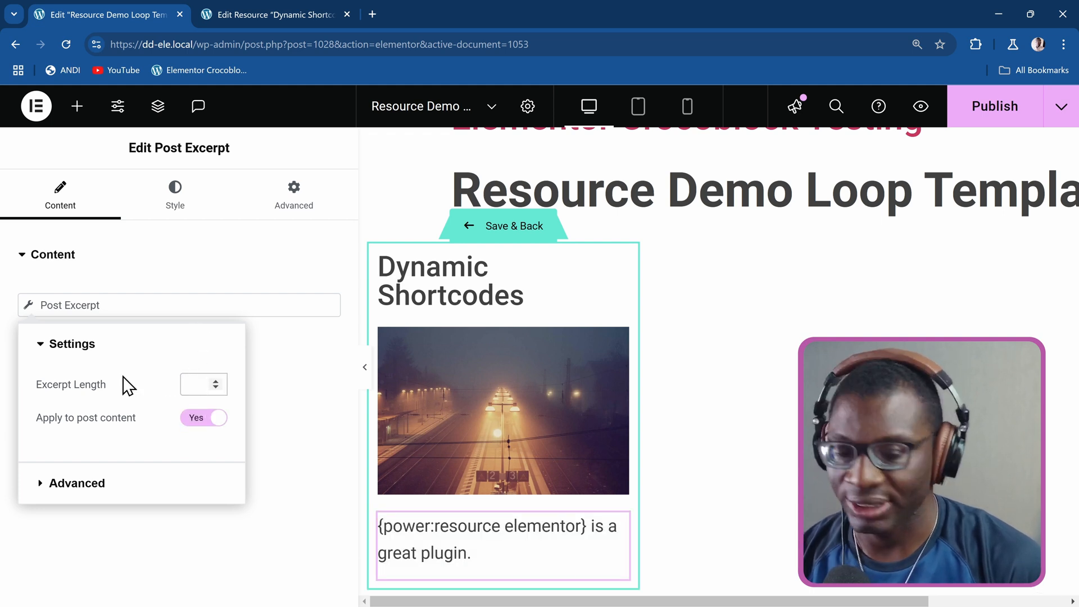
{"action": "type", "text": "25"}
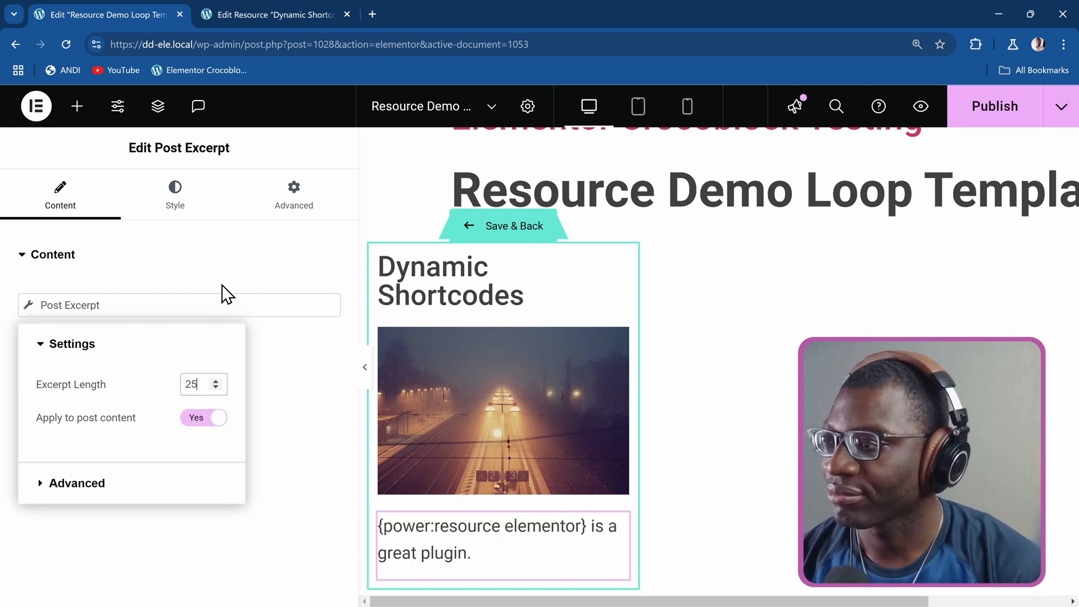
{"action": "left_click", "coordinate": [225, 268]}
{"action": "left_click", "coordinate": [227, 268]}
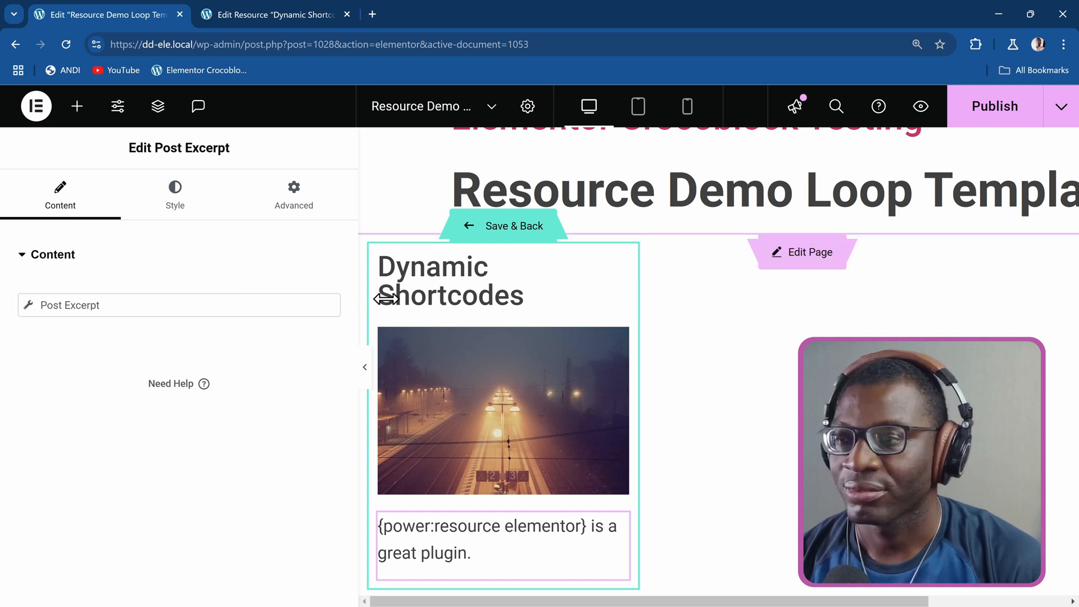
{"action": "left_click", "coordinate": [988, 118]}
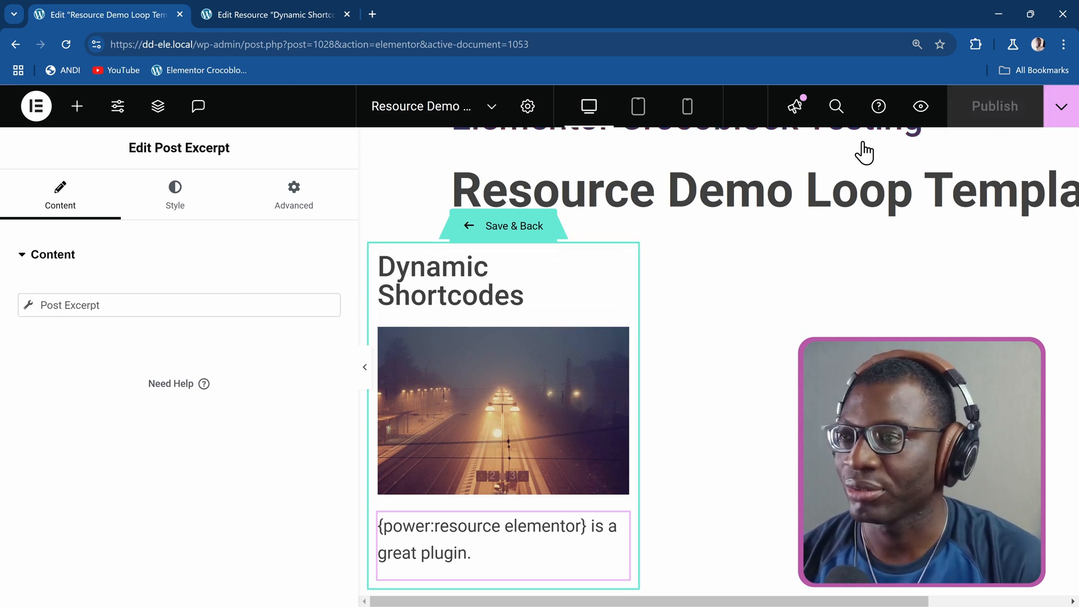
Check the resource's custom fields in the other browser tab and give the image widget a plain, non-gradient background type in its advanced settings.
{"action": "scroll", "coordinate": [463, 346], "scroll_direction": "down", "scroll_amount": 2}
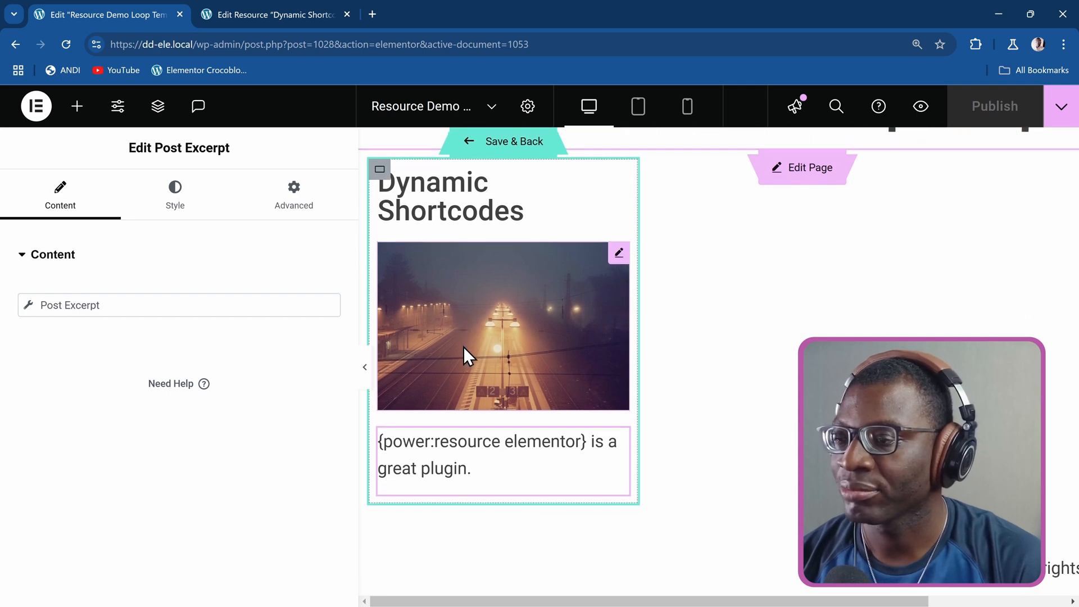
{"action": "left_click", "coordinate": [262, 12]}
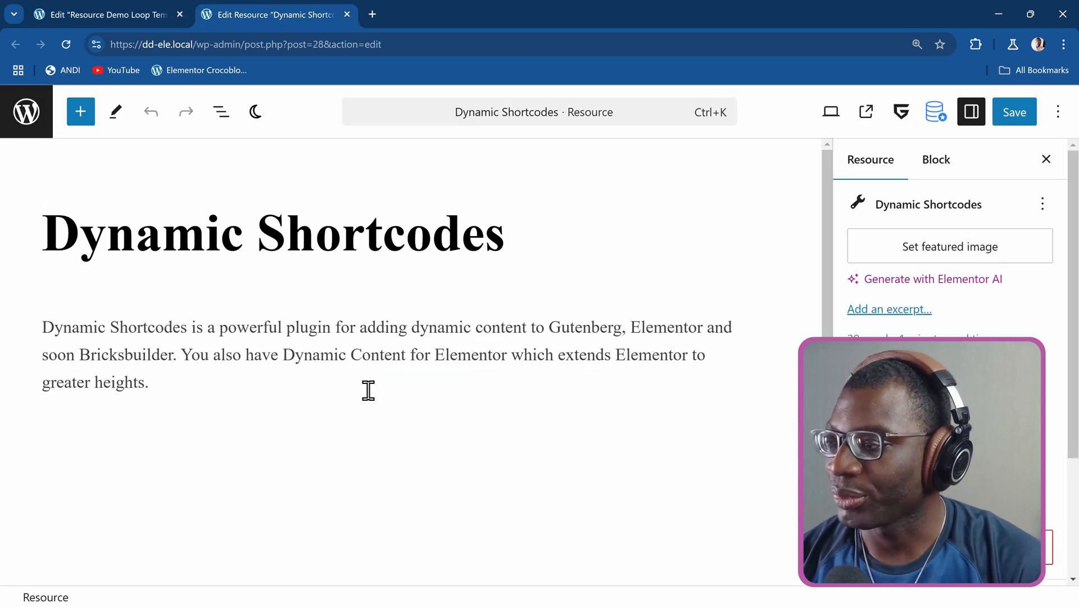
{"action": "scroll", "coordinate": [368, 390], "scroll_direction": "down", "scroll_amount": 10}
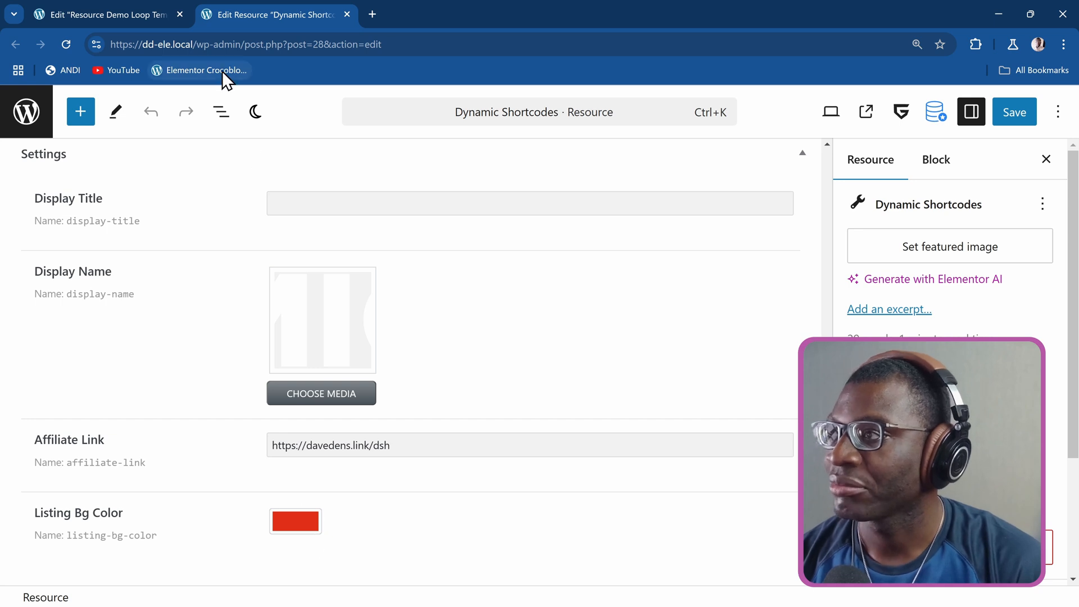
{"action": "left_click", "coordinate": [131, 14]}
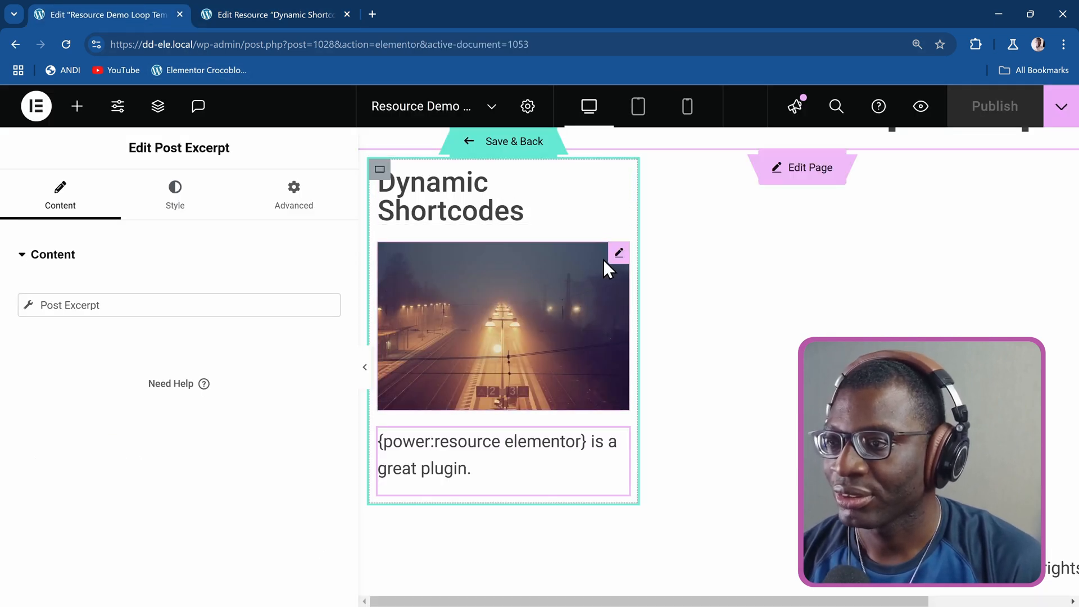
{"action": "left_click", "coordinate": [620, 257]}
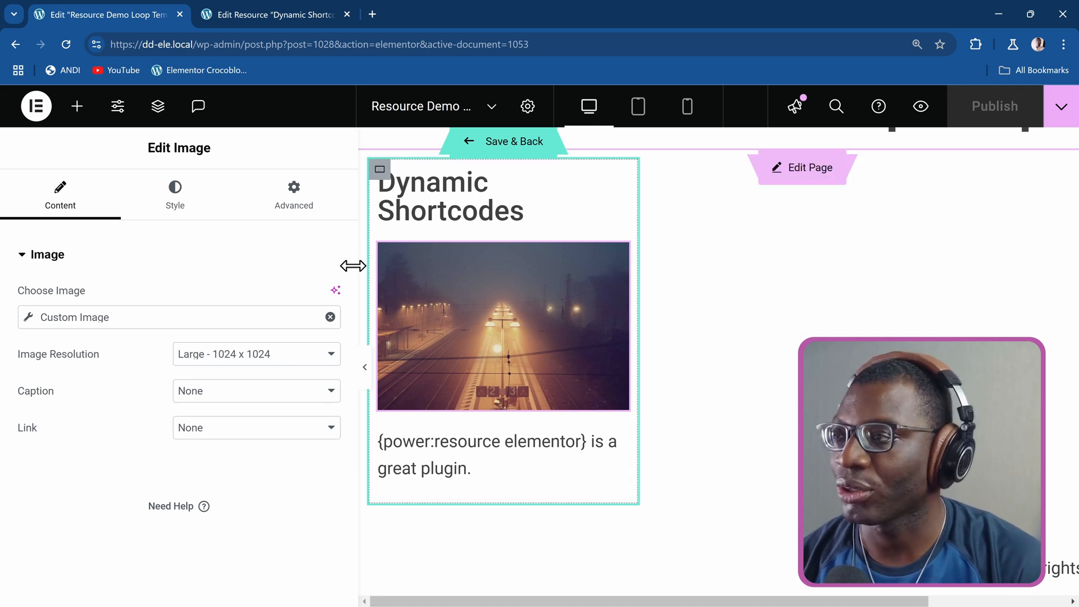
{"action": "left_click", "coordinate": [281, 206]}
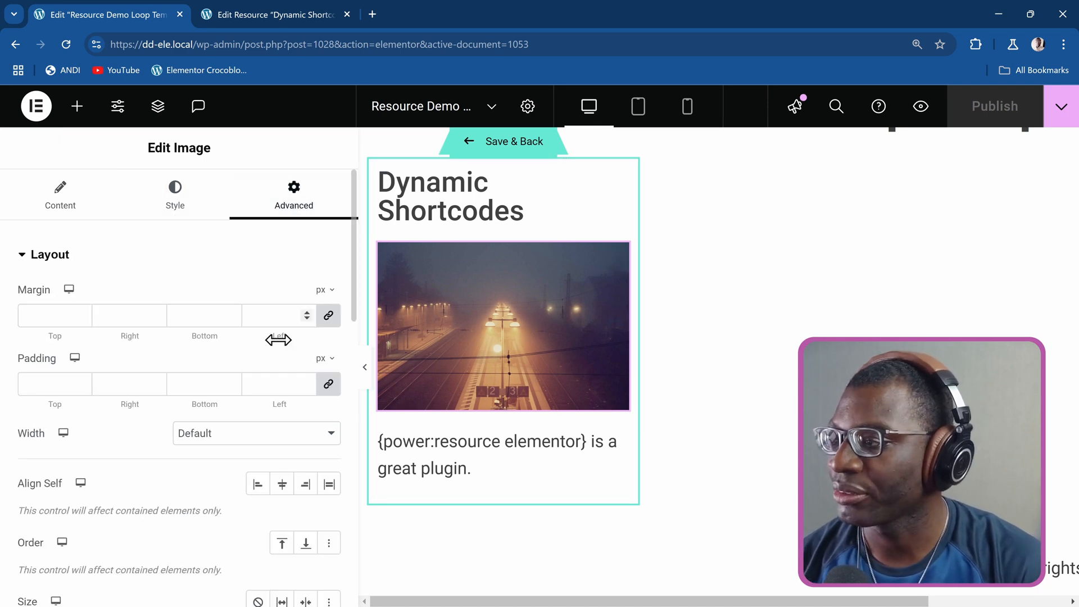
{"action": "scroll", "coordinate": [278, 337], "scroll_direction": "down", "scroll_amount": 5}
{"action": "scroll", "coordinate": [278, 343], "scroll_direction": "down", "scroll_amount": 7}
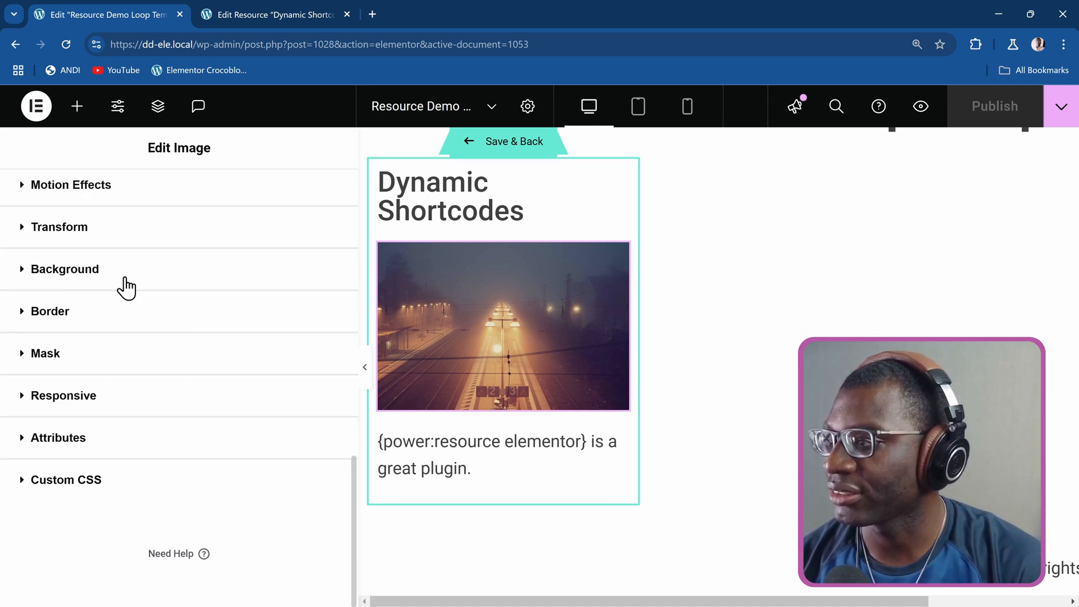
{"action": "left_click", "coordinate": [117, 286]}
{"action": "scroll", "coordinate": [222, 308], "scroll_direction": "down", "scroll_amount": 4}
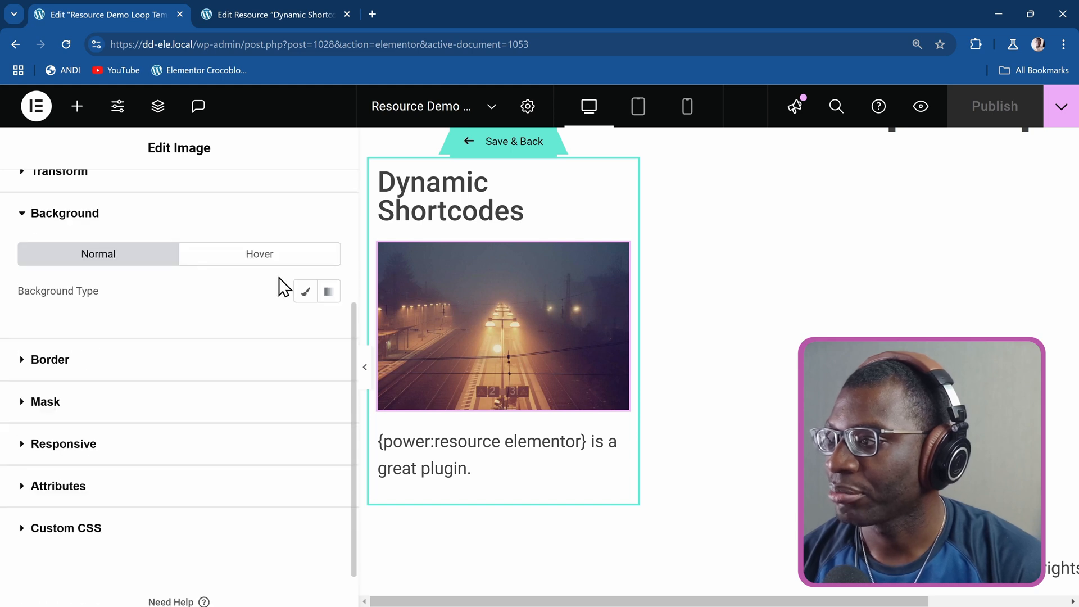
{"action": "left_click", "coordinate": [309, 294]}
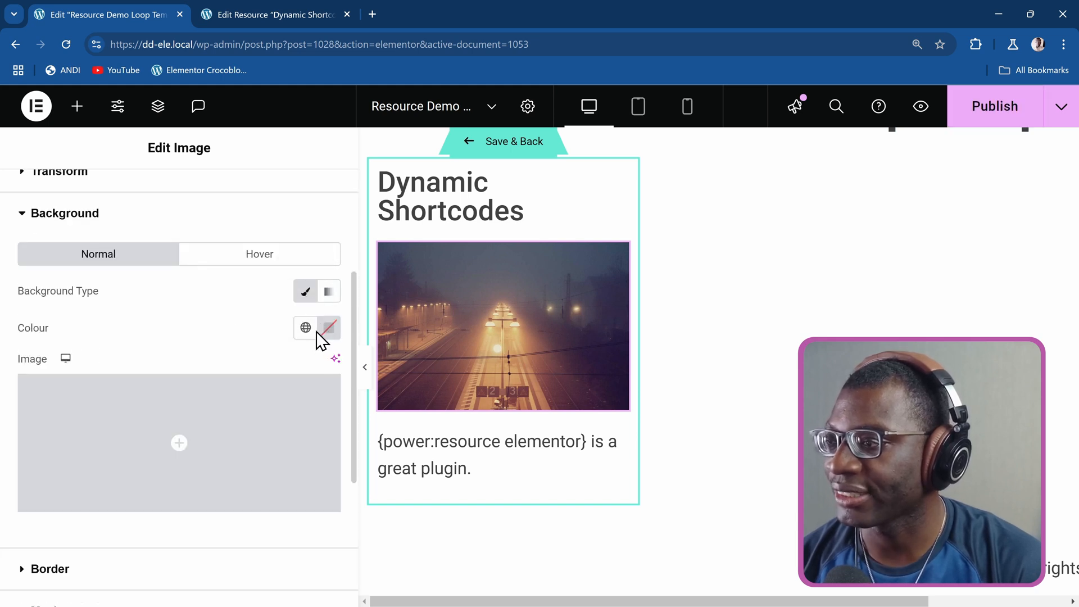
Link the image's background colour to JetEngine's Custom Field, using the Resources field Listing Bg Color, and publish the template.
{"action": "left_click", "coordinate": [330, 333]}
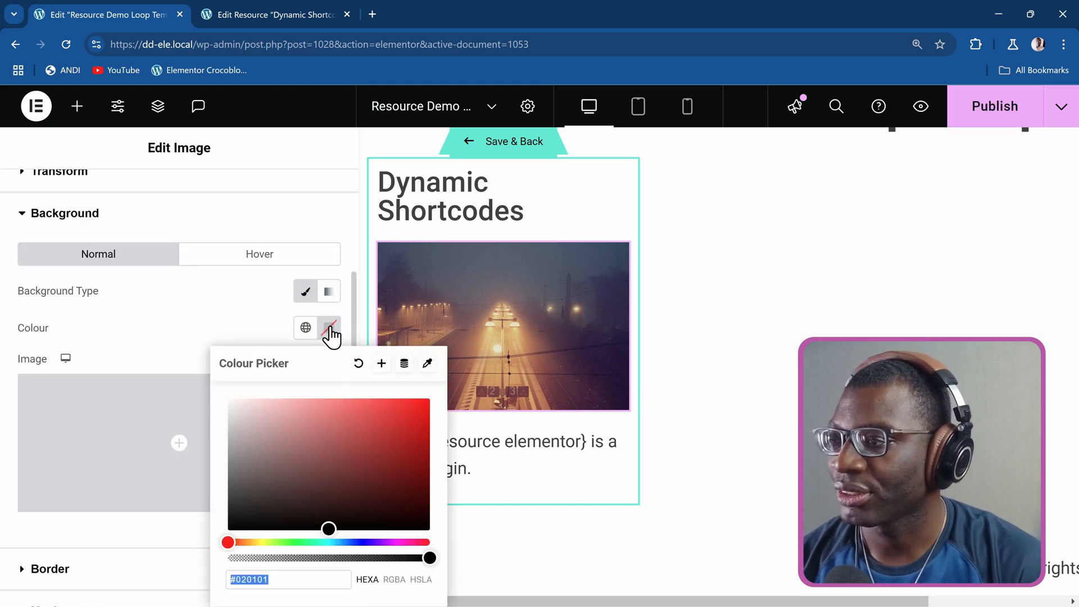
{"action": "left_click", "coordinate": [404, 364]}
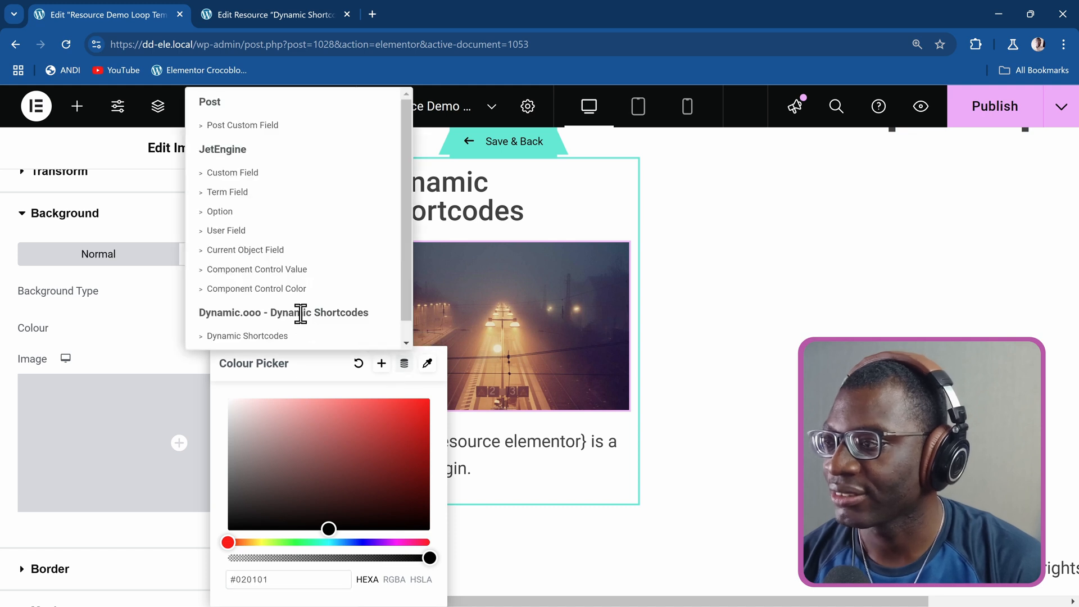
{"action": "left_click", "coordinate": [280, 177]}
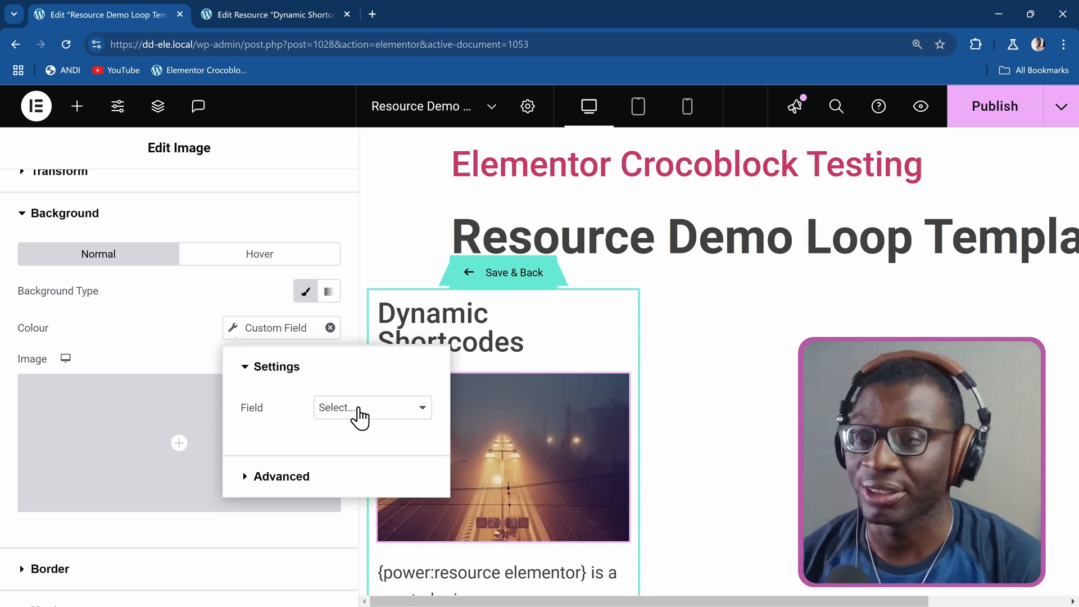
{"action": "left_click", "coordinate": [377, 409]}
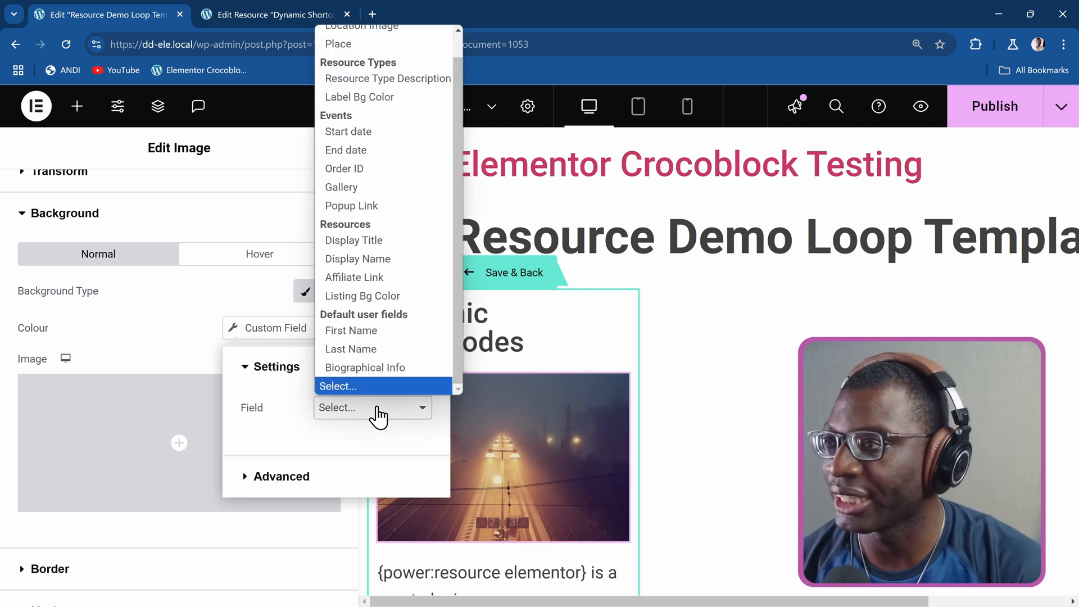
{"action": "left_click", "coordinate": [238, 13]}
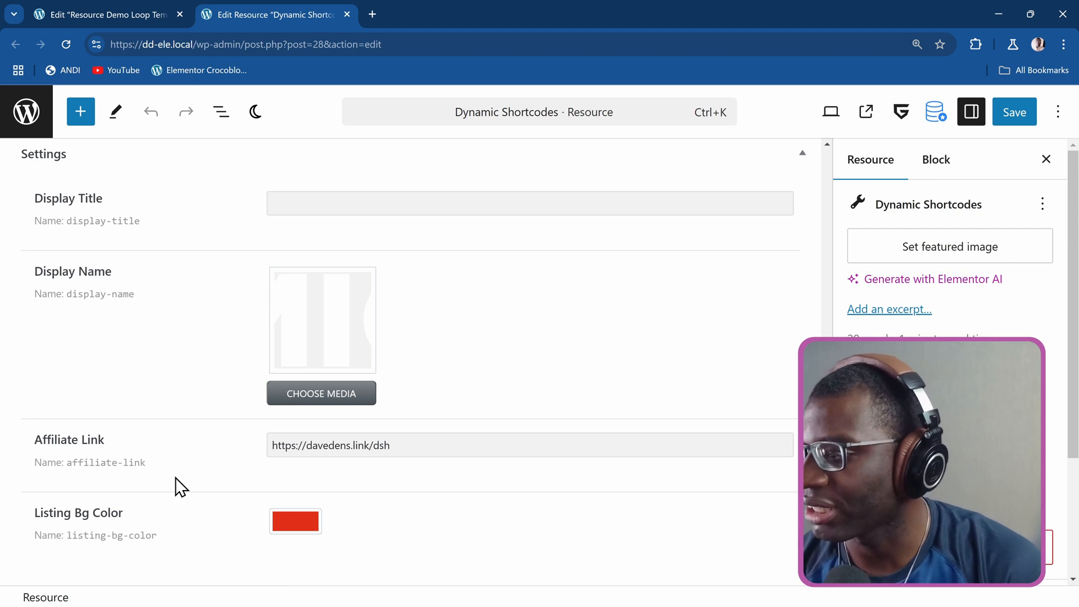
{"action": "left_click", "coordinate": [129, 17]}
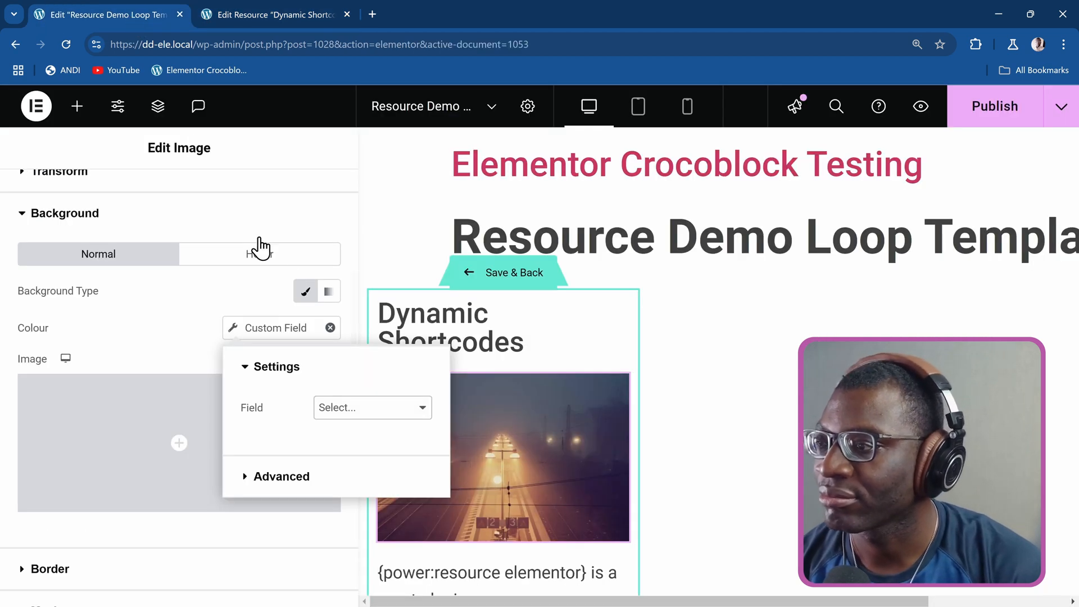
{"action": "left_click", "coordinate": [384, 410]}
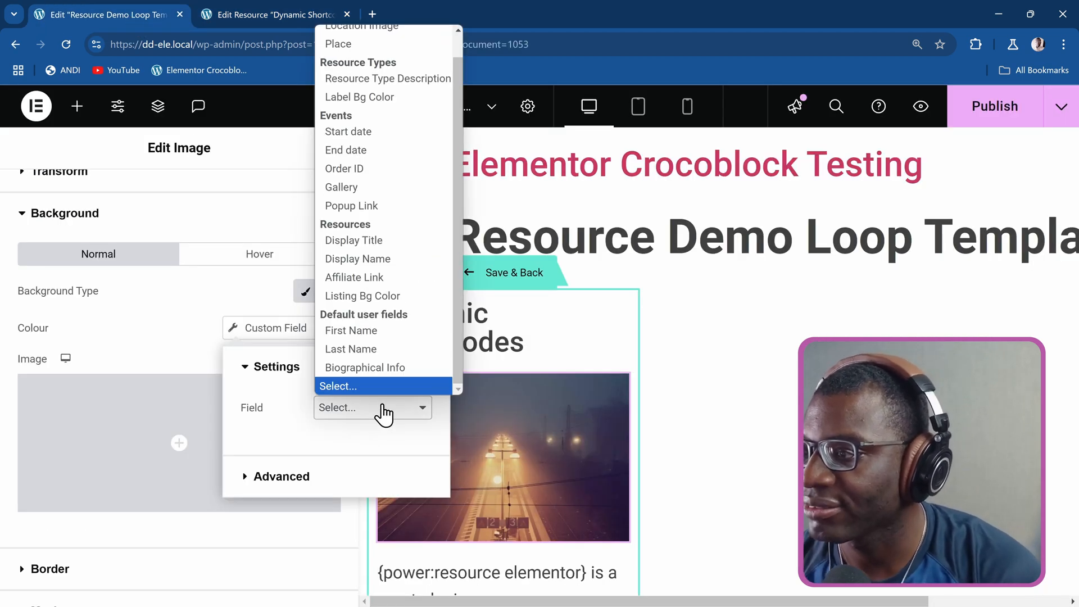
{"action": "left_click", "coordinate": [380, 296]}
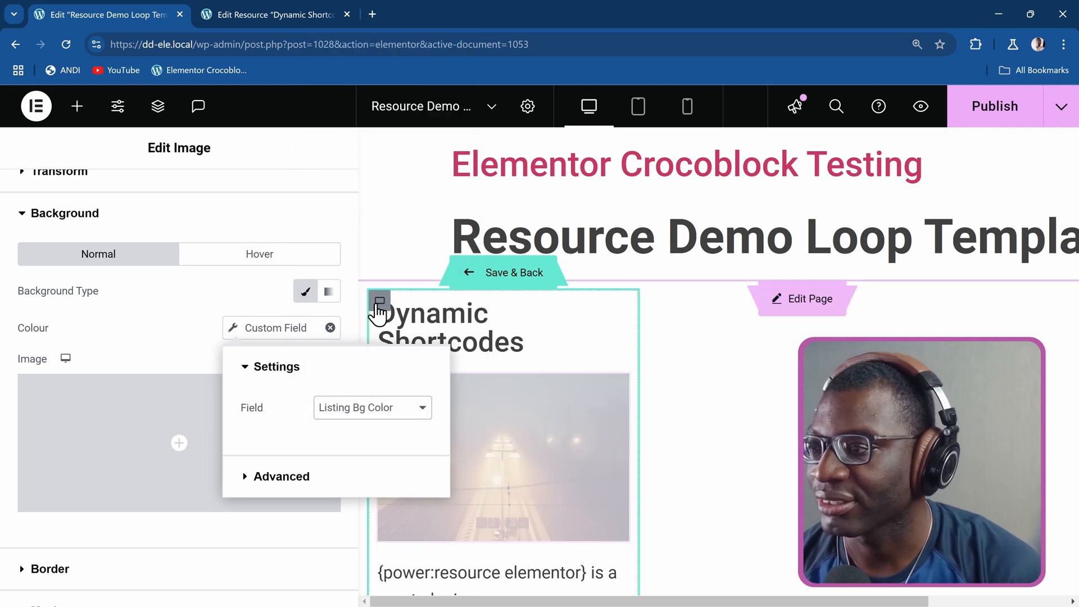
{"action": "left_click", "coordinate": [161, 358]}
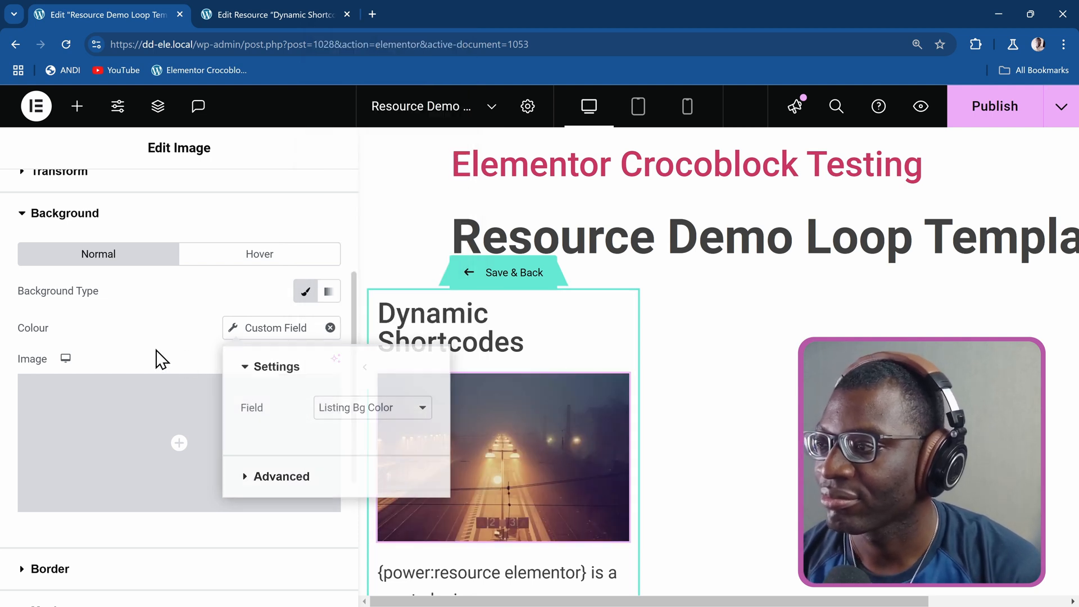
{"action": "left_click", "coordinate": [981, 113]}
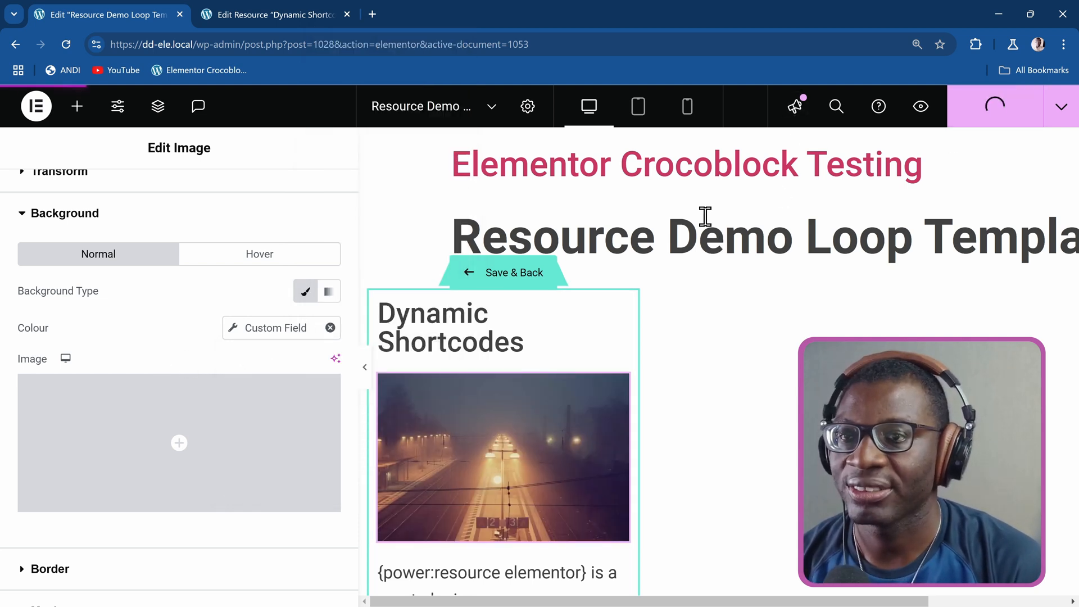
Set the image widget's order to Start in its layout settings, placing it above the post title.
{"action": "scroll", "coordinate": [703, 212], "scroll_direction": "down", "scroll_amount": 3}
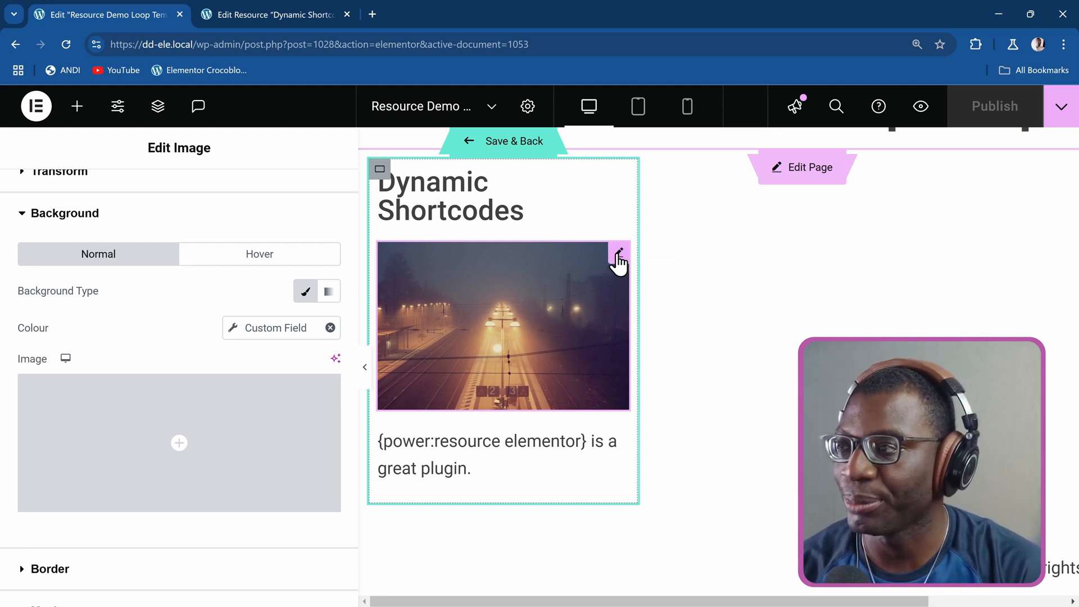
{"action": "scroll", "coordinate": [318, 281], "scroll_direction": "up", "scroll_amount": 4}
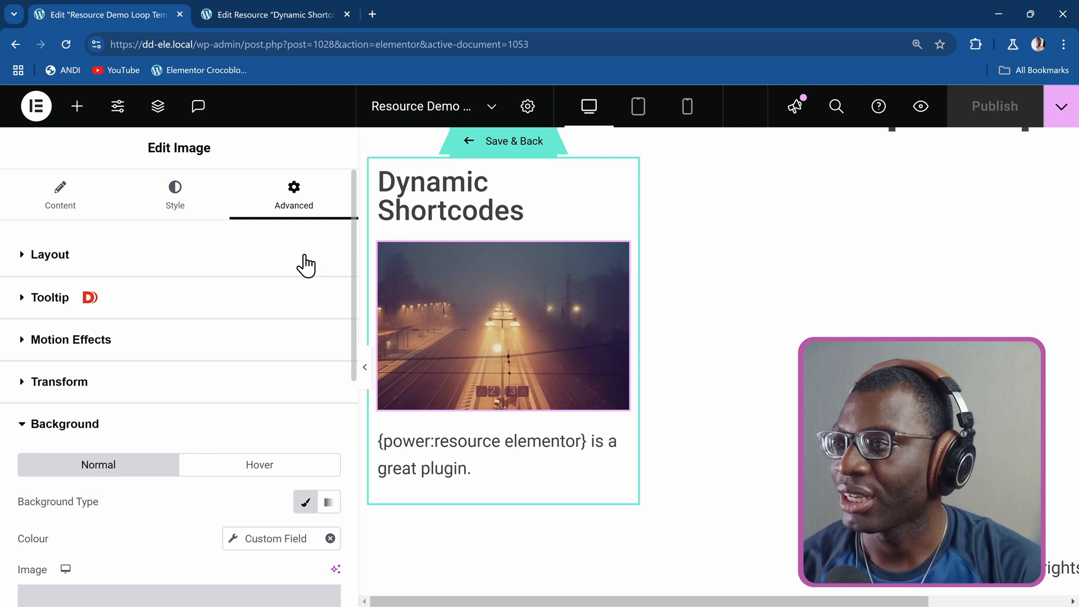
{"action": "left_click", "coordinate": [157, 260]}
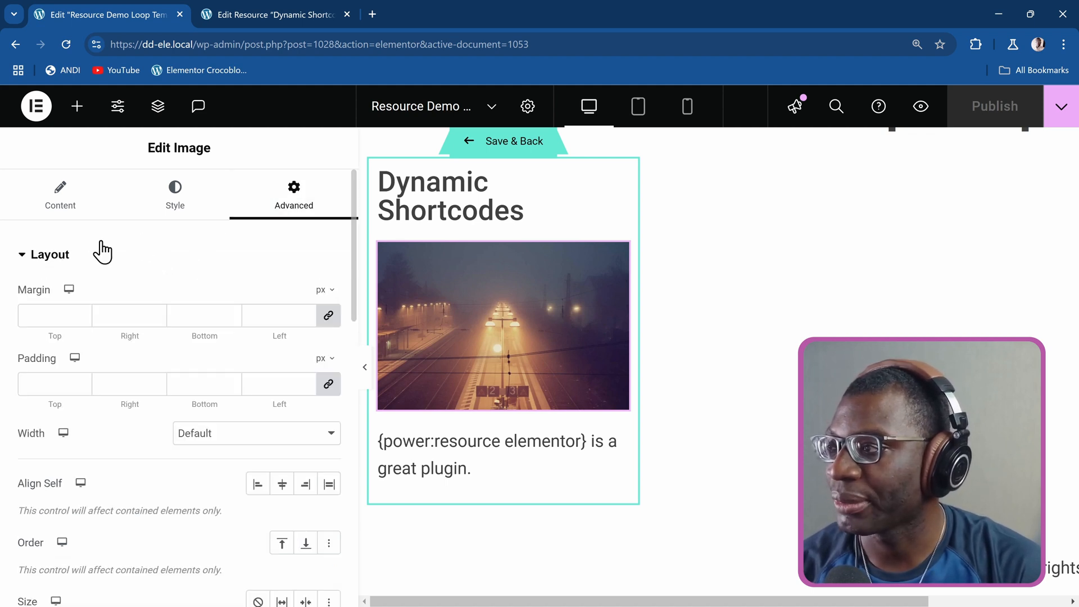
{"action": "scroll", "coordinate": [203, 381], "scroll_direction": "down", "scroll_amount": 3}
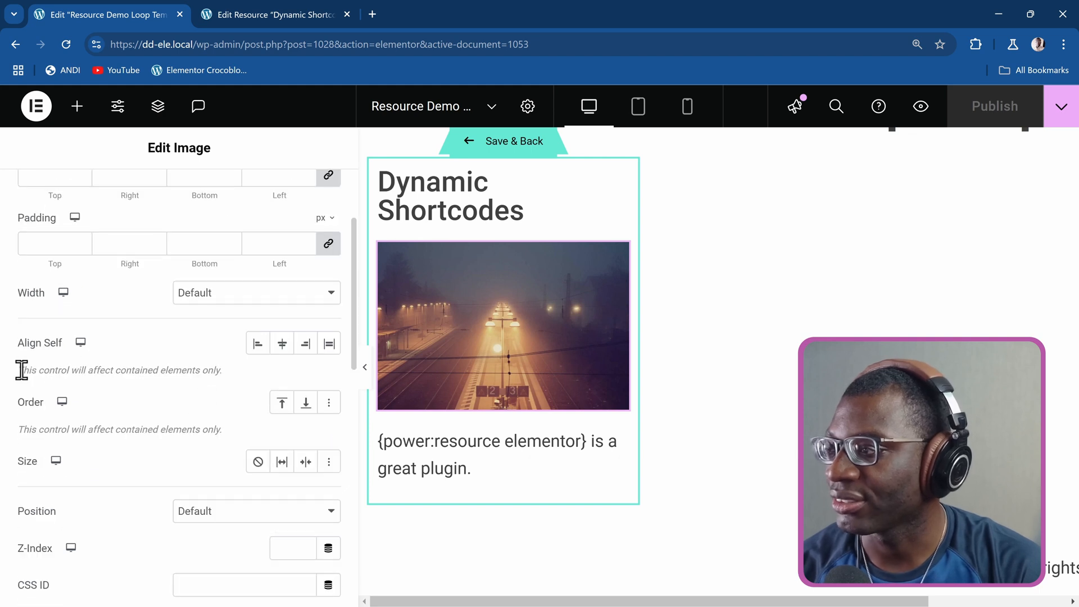
{"action": "scroll", "coordinate": [22, 371], "scroll_direction": "down", "scroll_amount": 1}
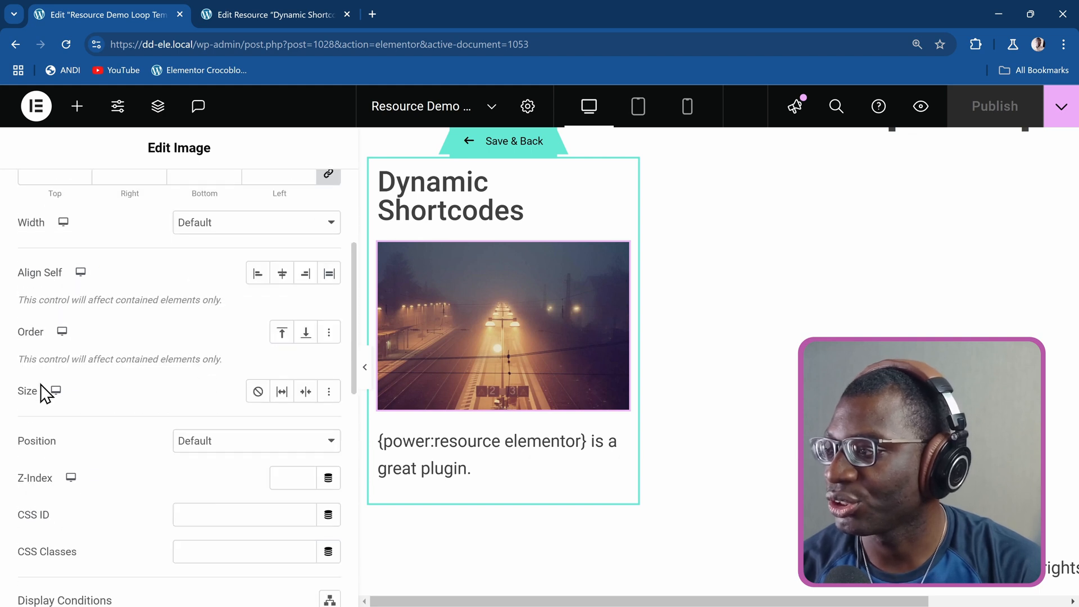
{"action": "left_click", "coordinate": [282, 333]}
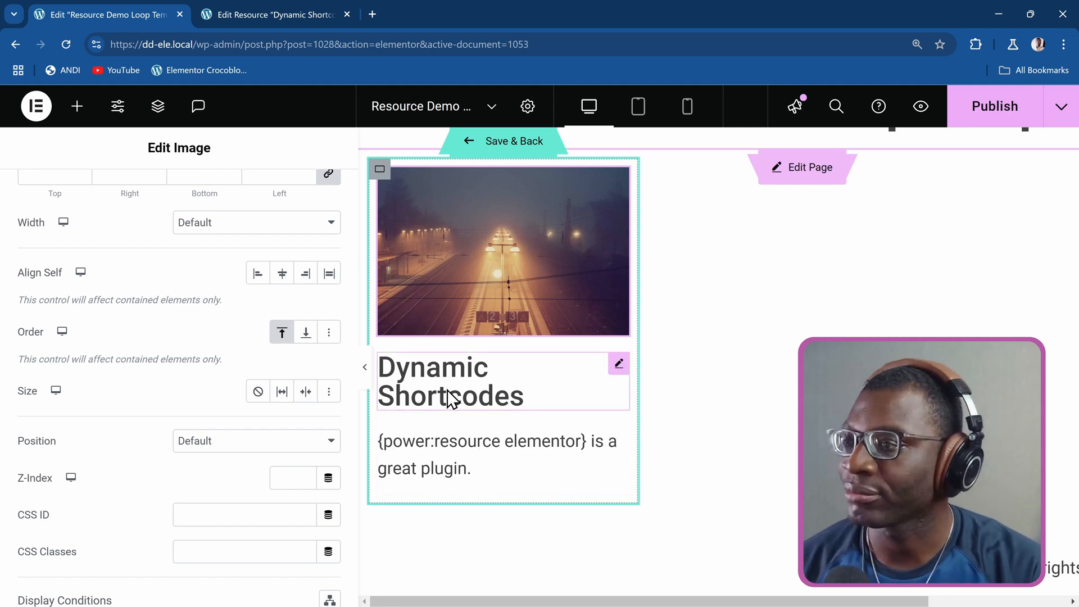
Publish the loop template with the reordered image and reload the editor page.
{"action": "scroll", "coordinate": [487, 383], "scroll_direction": "up", "scroll_amount": 2}
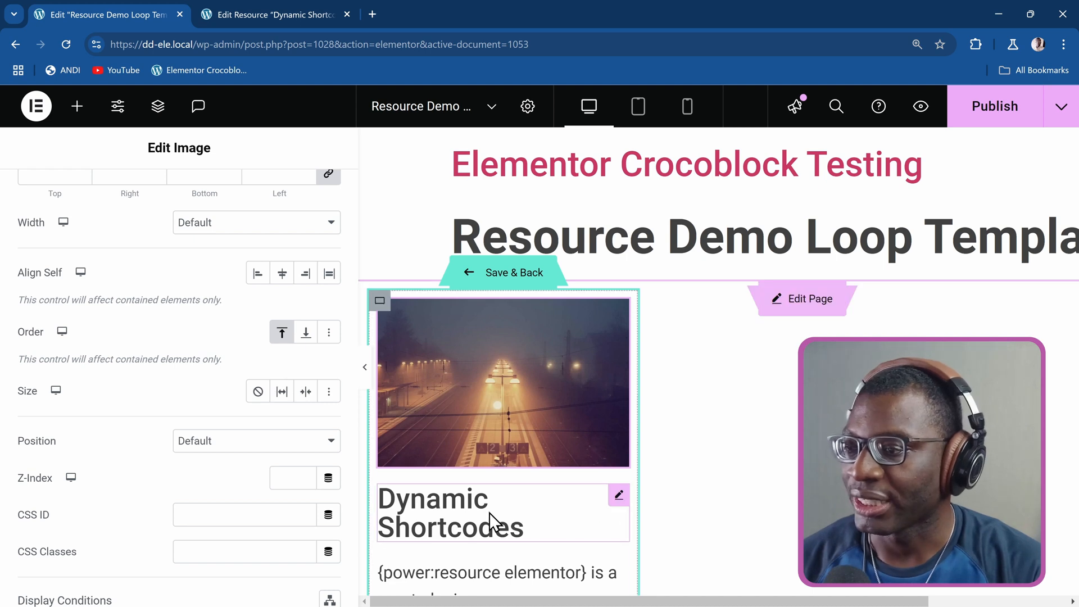
{"action": "left_click", "coordinate": [549, 506]}
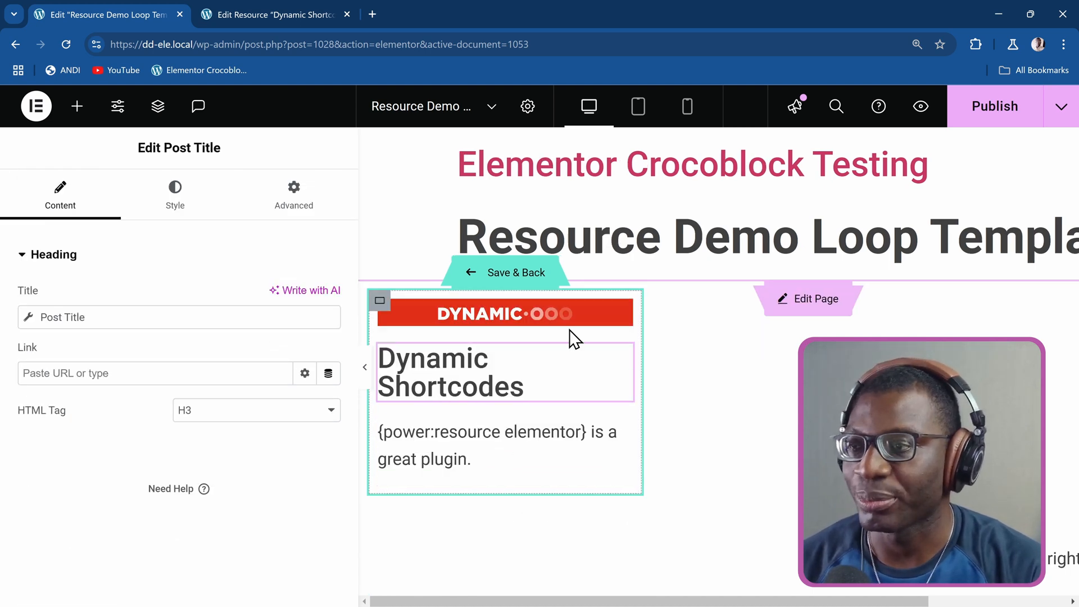
{"action": "left_click", "coordinate": [997, 112]}
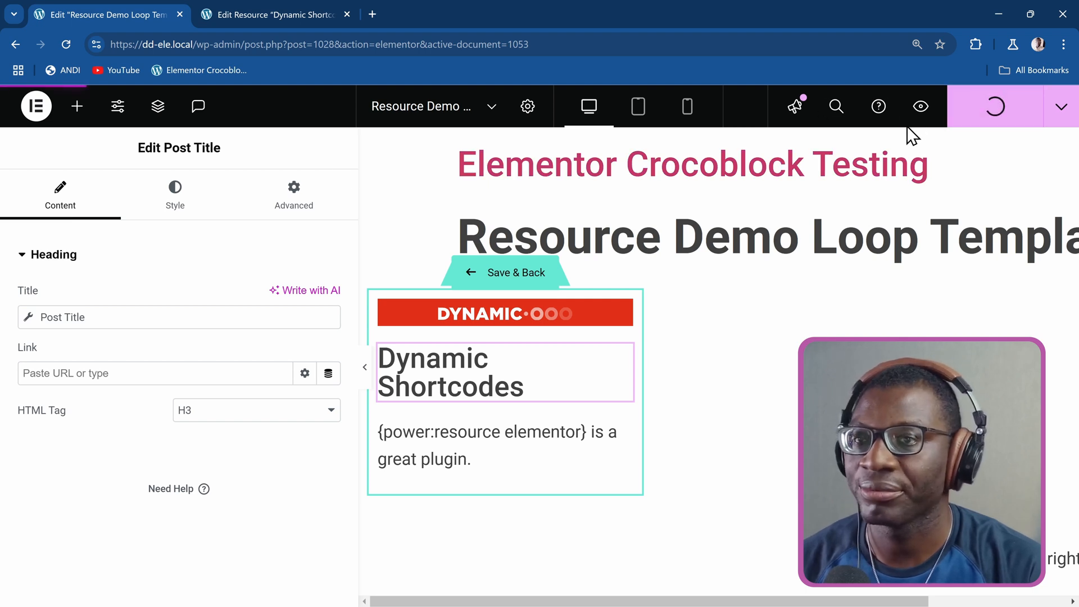
{"action": "left_click", "coordinate": [64, 43]}
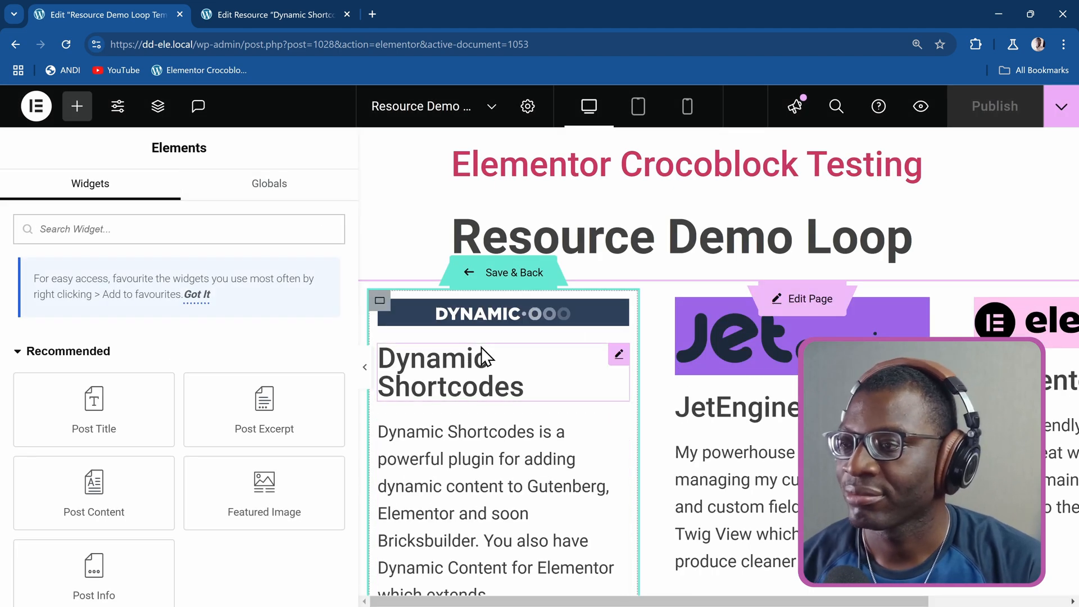
Start a custom CSS rule on the template's image widget with the selector "selector img".
{"action": "left_click", "coordinate": [482, 314]}
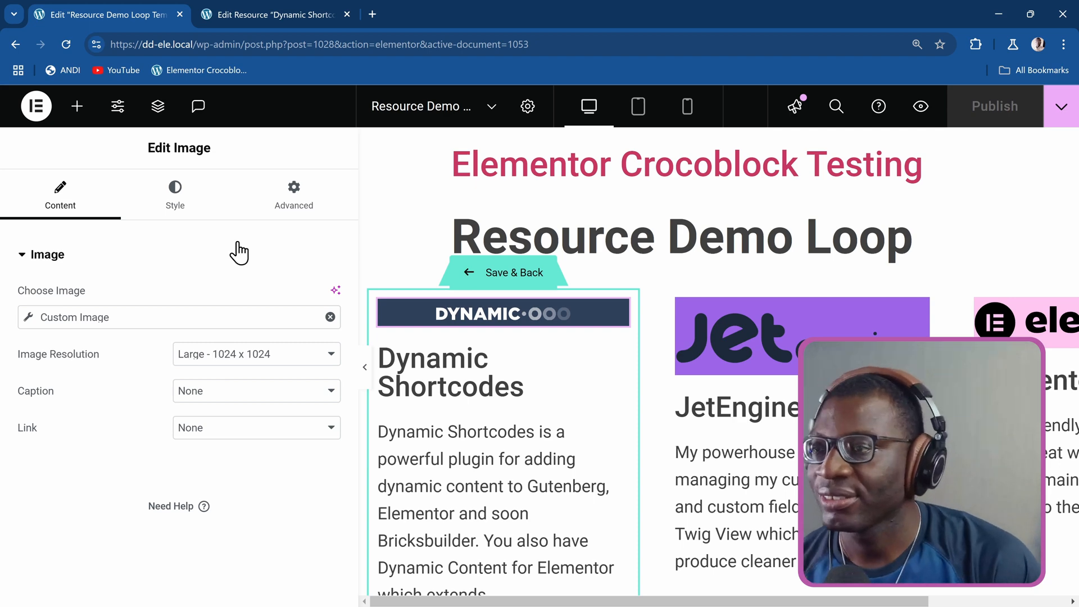
{"action": "left_click", "coordinate": [294, 212]}
{"action": "scroll", "coordinate": [264, 321], "scroll_direction": "down", "scroll_amount": 7}
{"action": "scroll", "coordinate": [262, 326], "scroll_direction": "down", "scroll_amount": 5}
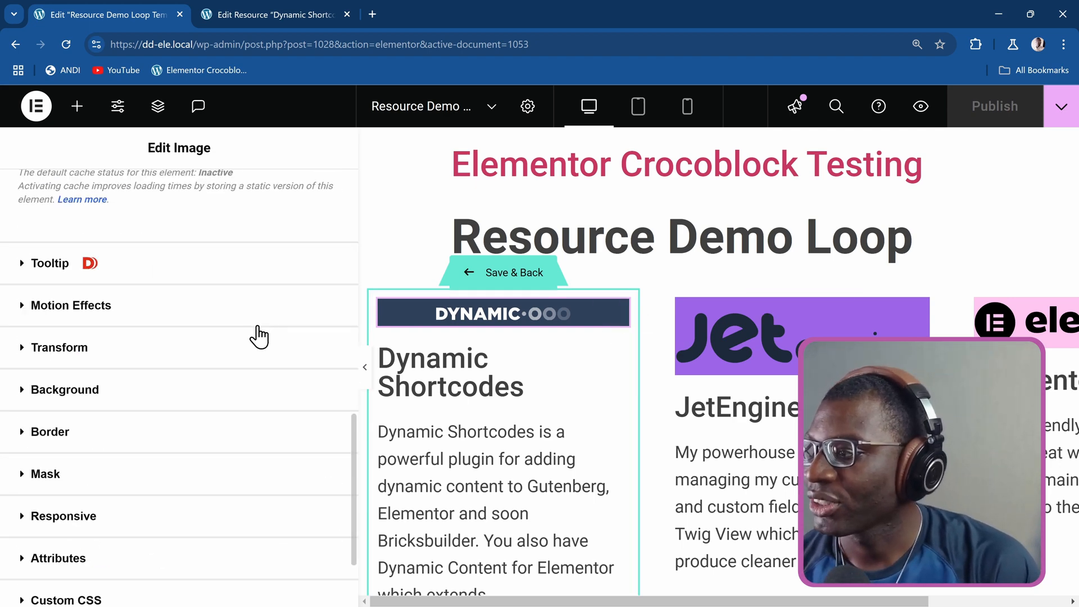
{"action": "left_click", "coordinate": [85, 481]}
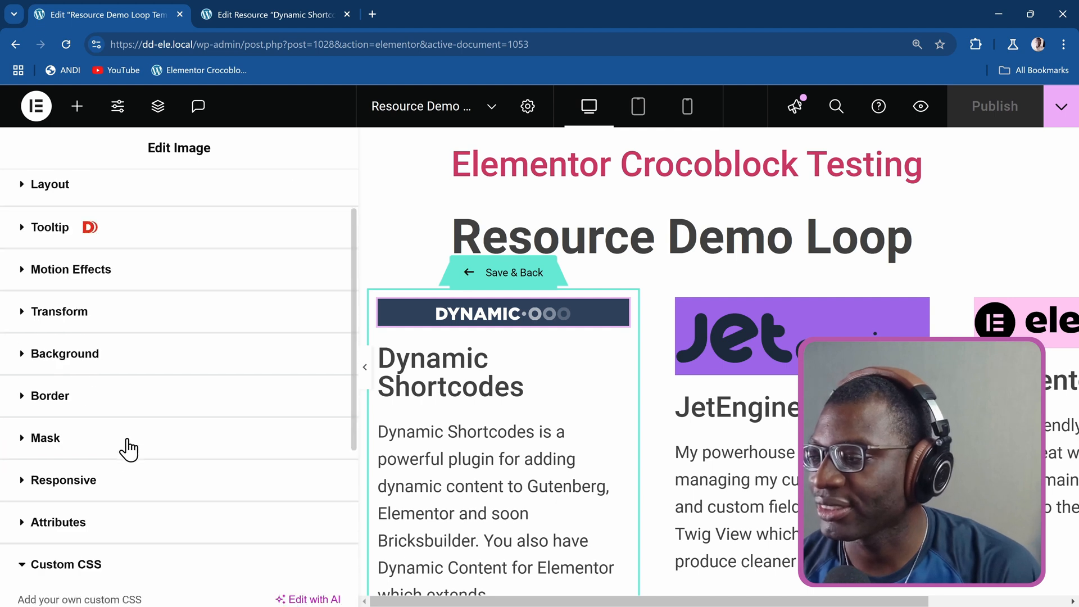
{"action": "left_click", "coordinate": [134, 406]}
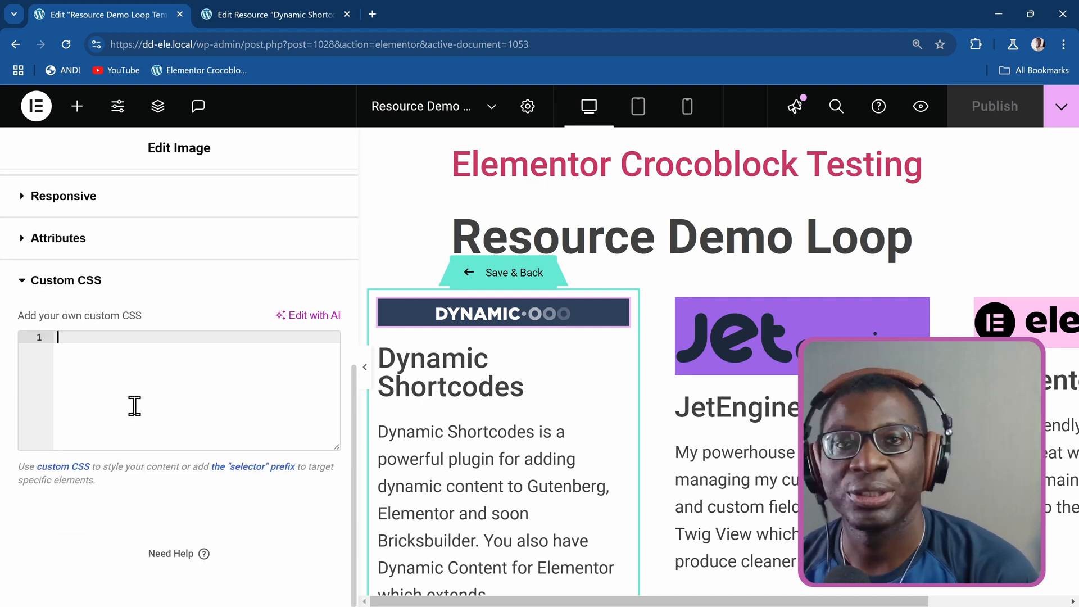
{"action": "type", "text": "selector img{"}
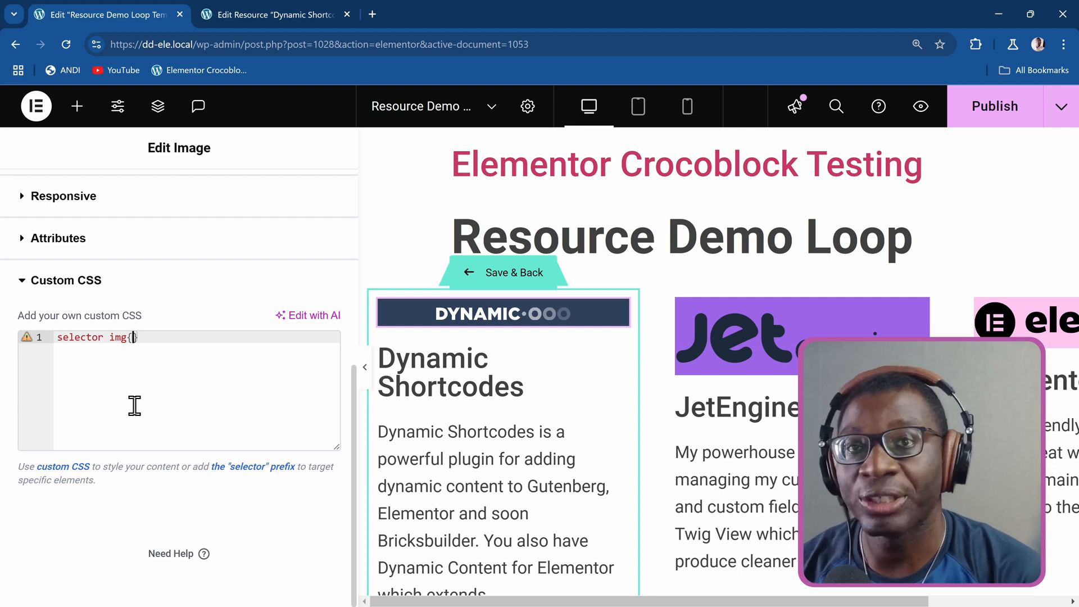
{"action": "key", "text": "Return"}
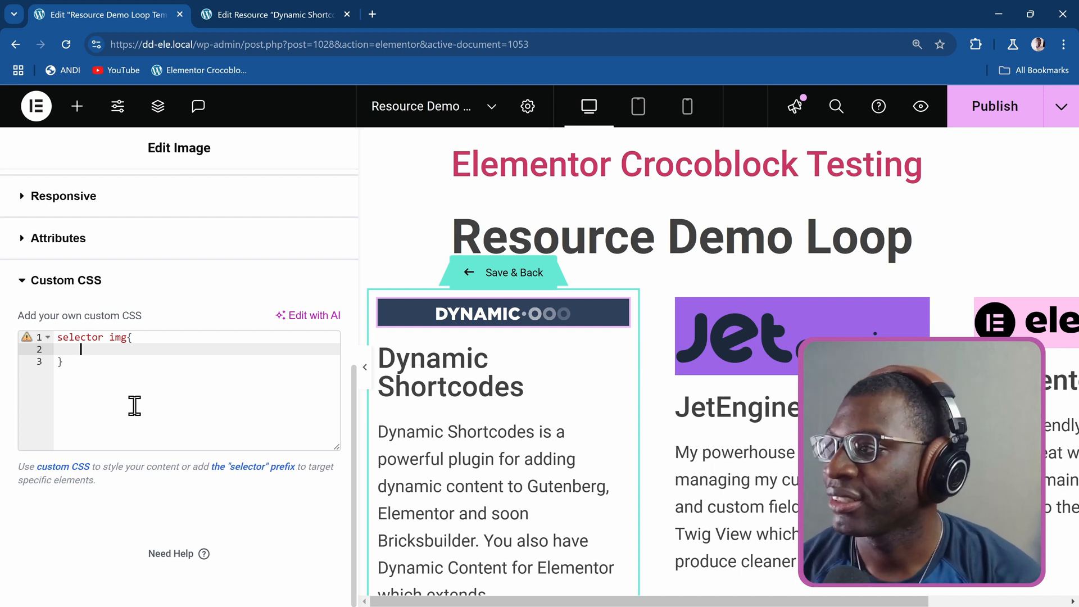
Add the declarations aspect-ratio: 16 / 9 and object-fit: contain to the image's custom CSS rule.
{"action": "type", "text": "aspect-ratio: "}
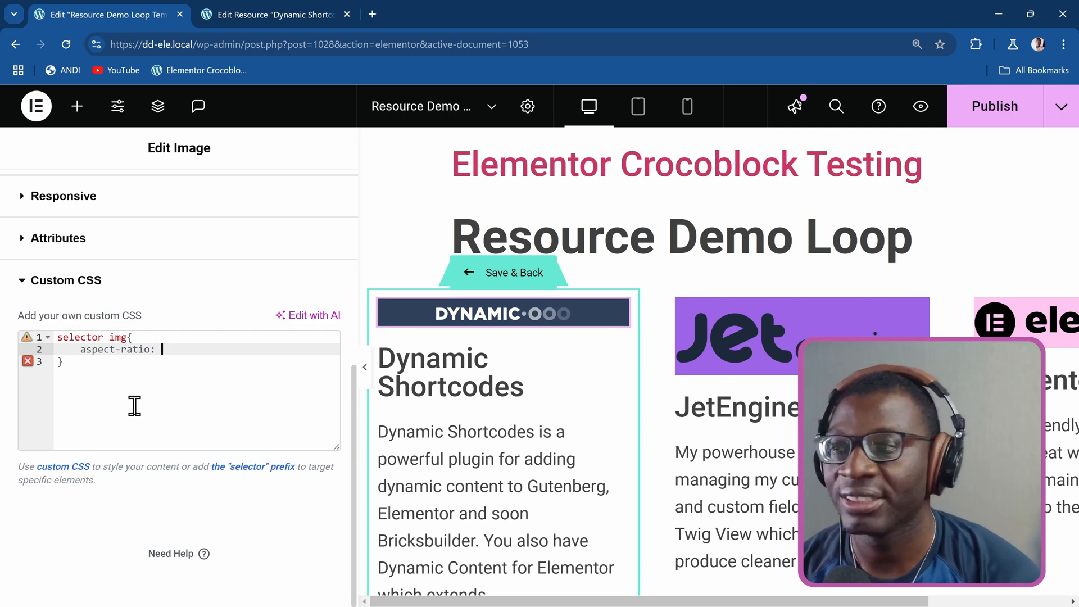
{"action": "type", "text": "16"}
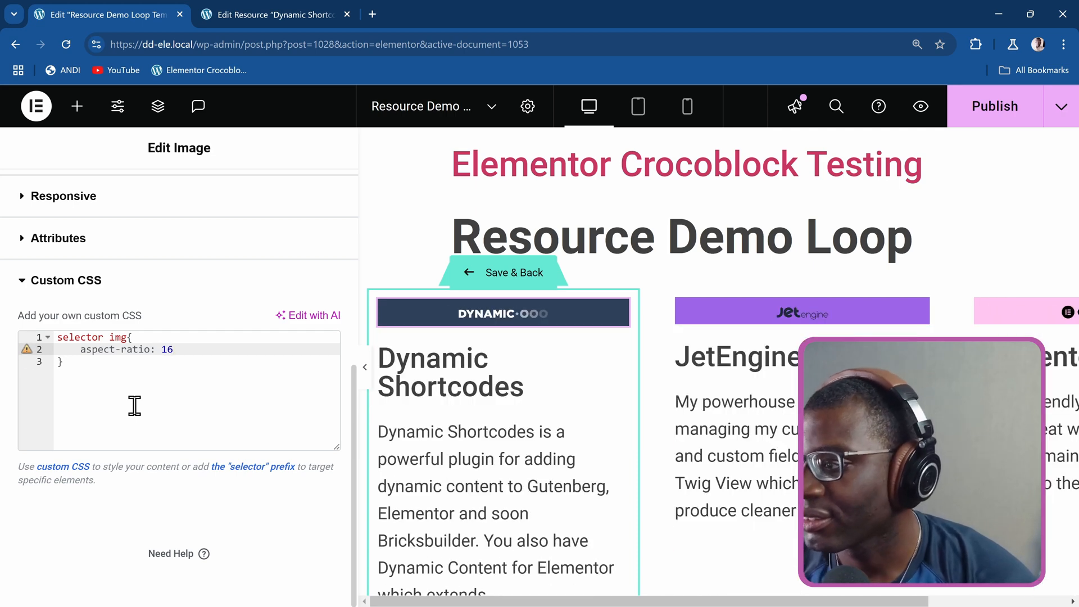
{"action": "type", "text": " / 9"}
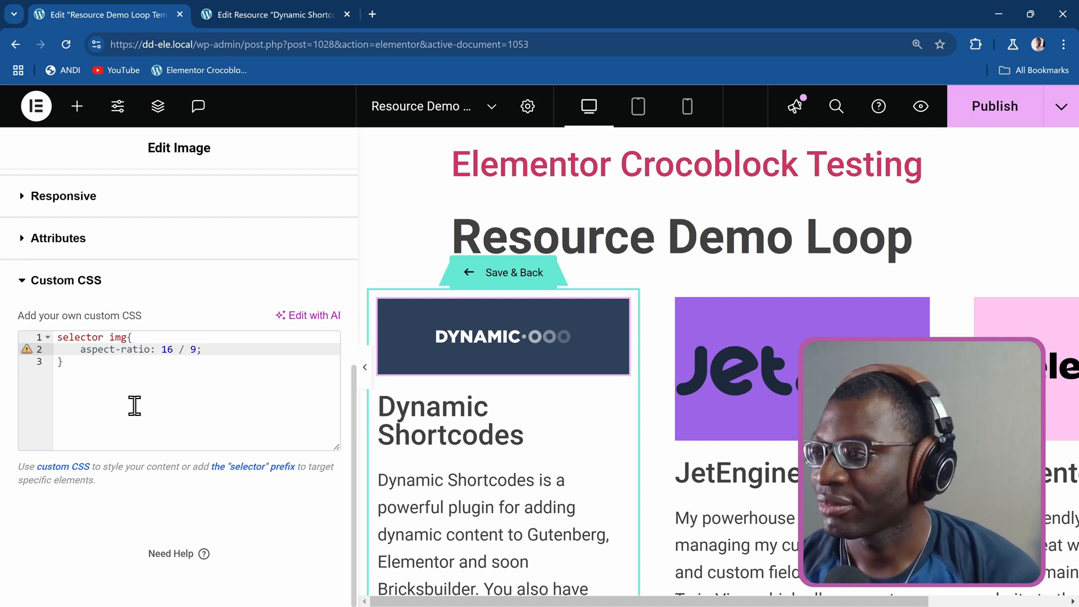
{"action": "type", "text": ";"}
{"action": "key", "text": "Return"}
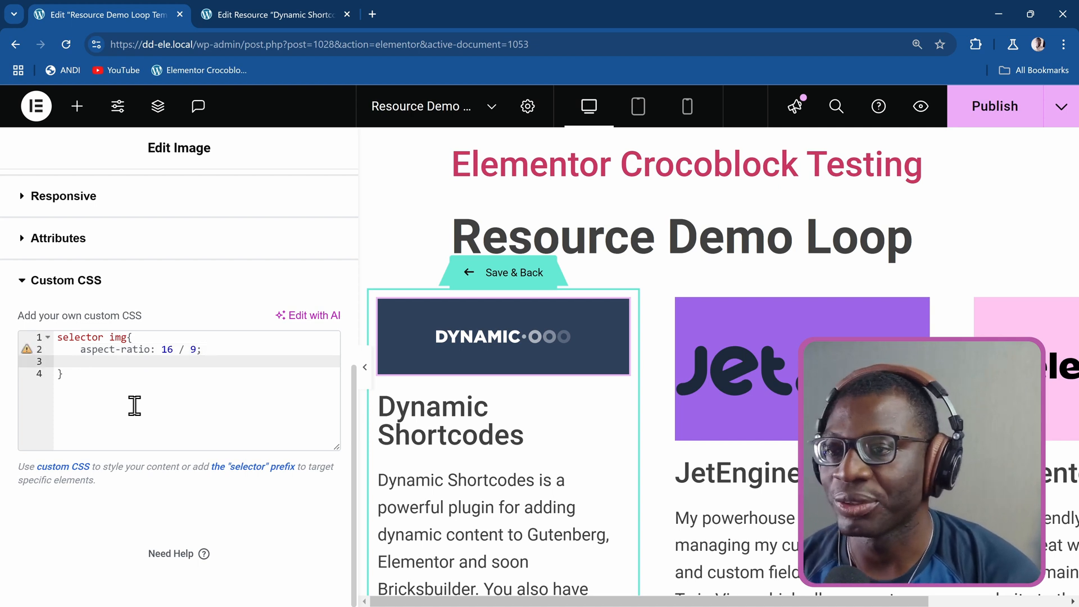
{"action": "type", "text": "obj"}
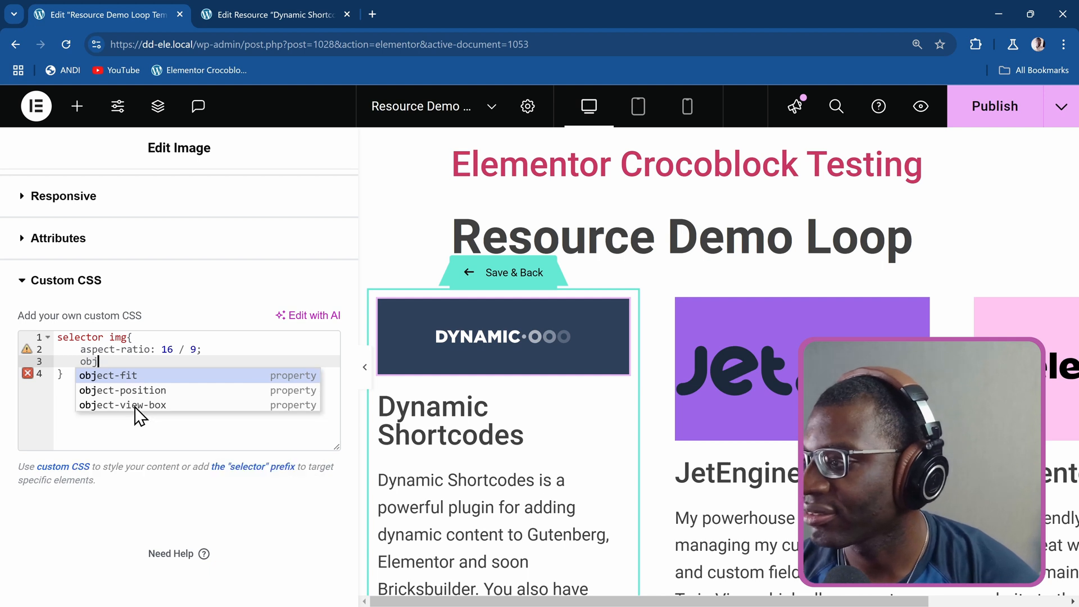
{"action": "key", "text": "Return"}
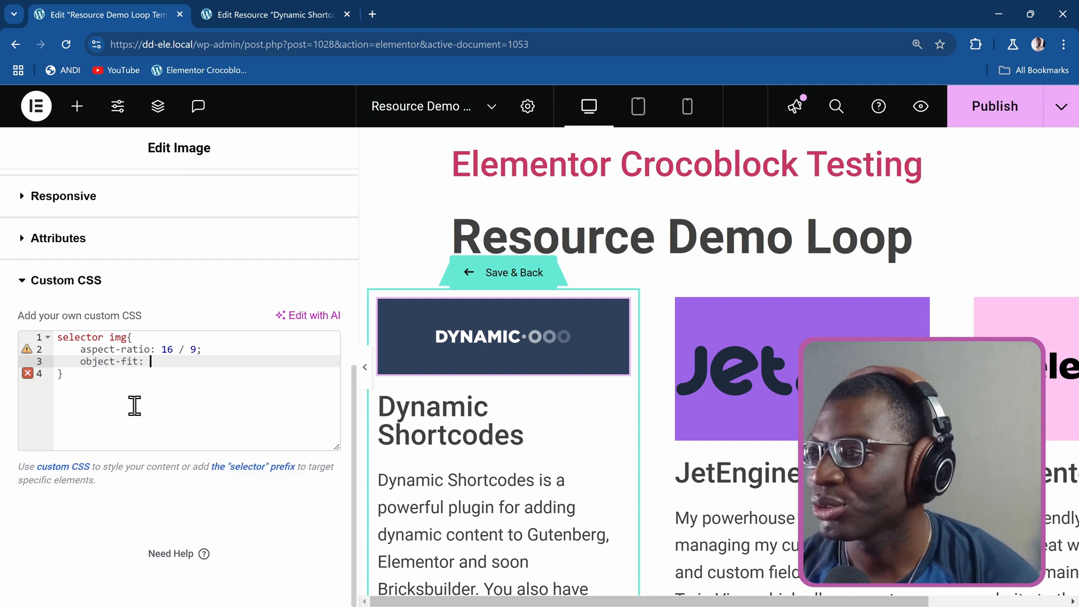
{"action": "type", "text": "contain;"}
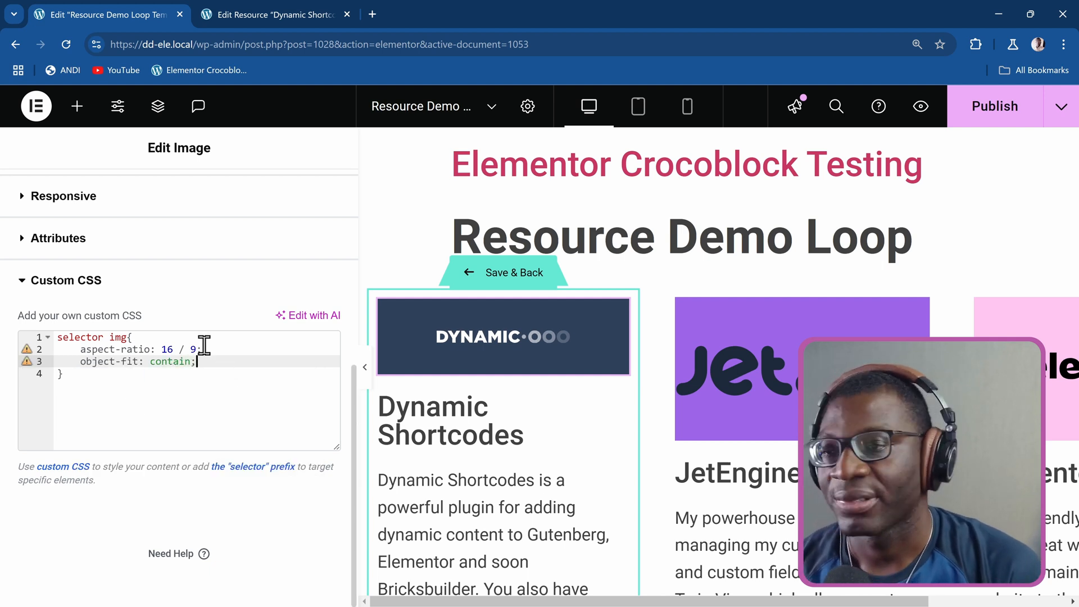
Set the image's width to 100% in its style settings.
{"action": "scroll", "coordinate": [203, 346], "scroll_direction": "up", "scroll_amount": 3}
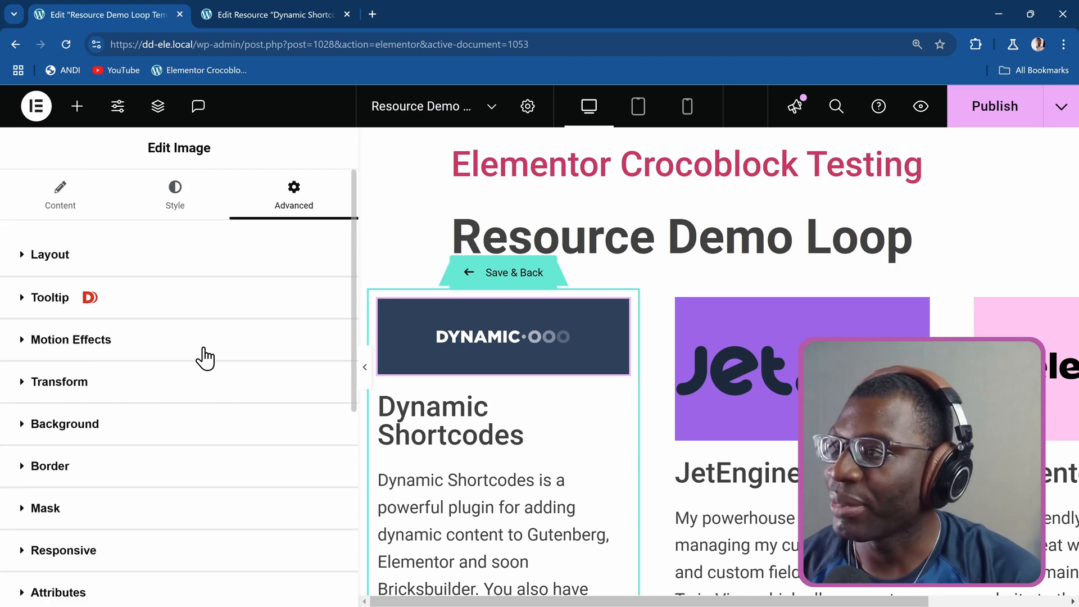
{"action": "left_click", "coordinate": [174, 202]}
{"action": "left_click", "coordinate": [286, 354]}
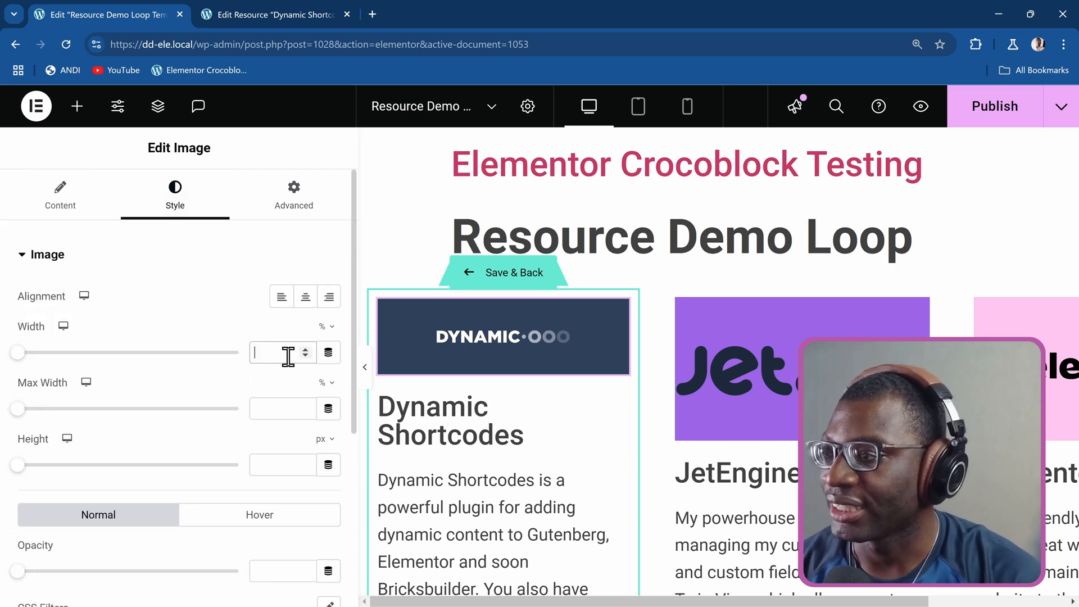
{"action": "type", "text": "100"}
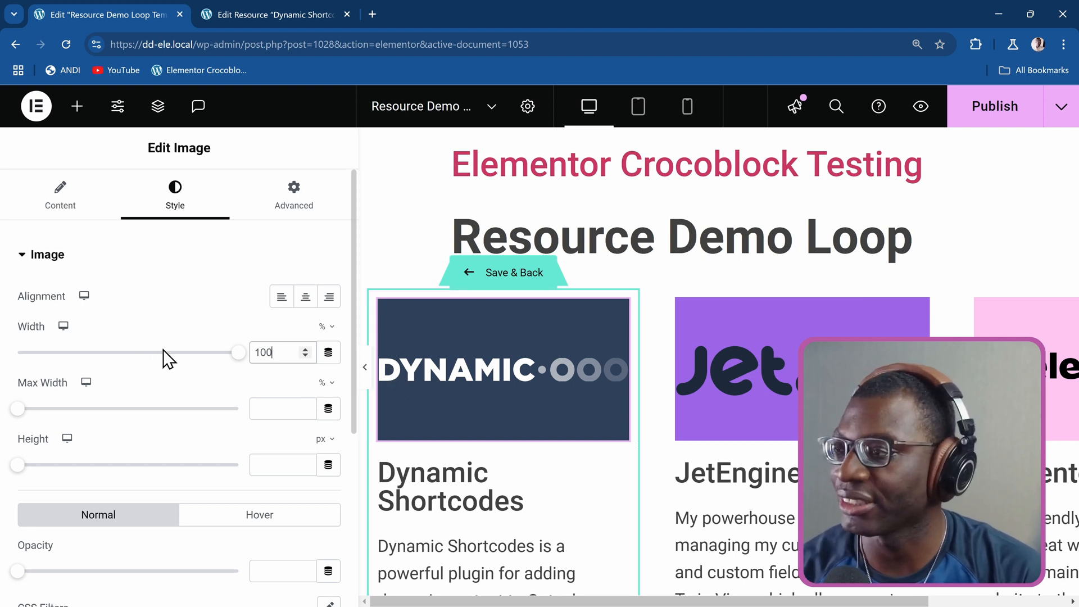
Give the image widget a custom-unit padding of var(--dd-space-l) on all sides and check the other loop items.
{"action": "left_click", "coordinate": [293, 221]}
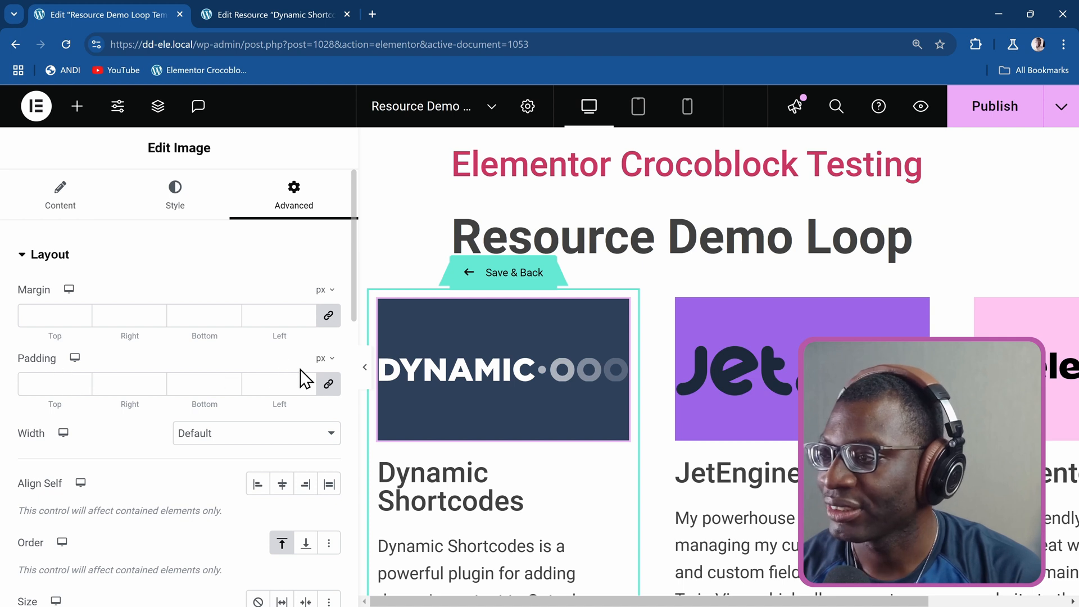
{"action": "left_click", "coordinate": [324, 369]}
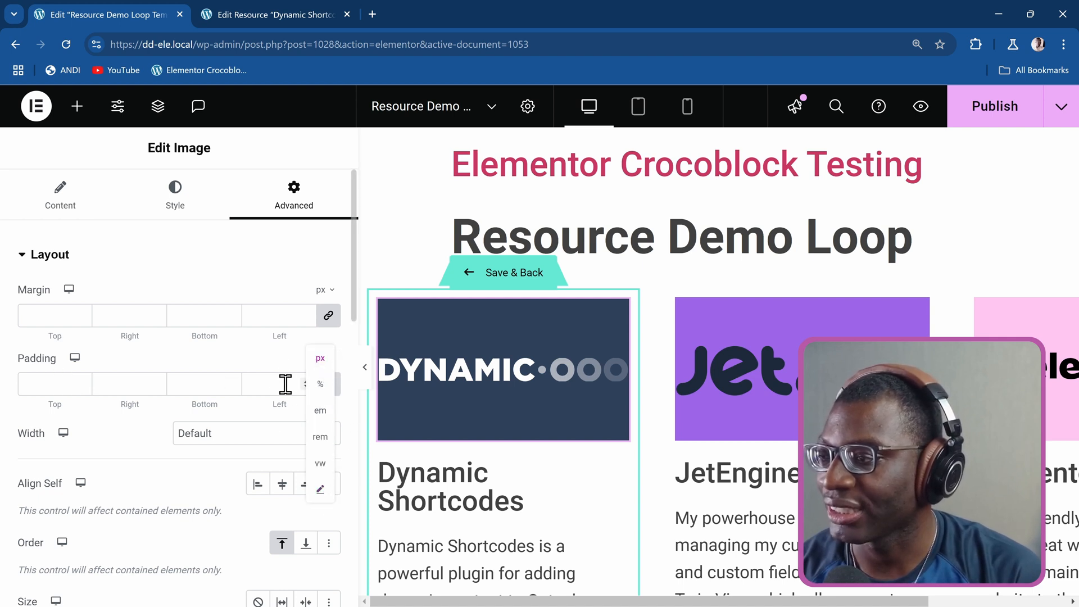
{"action": "left_click", "coordinate": [320, 490]}
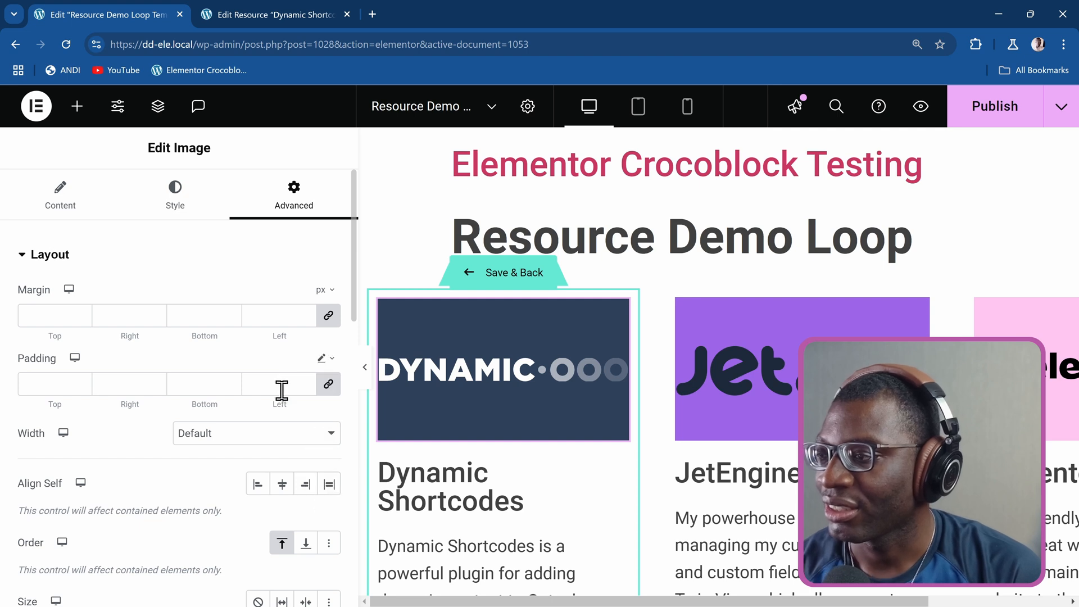
{"action": "type", "text": "var(--"}
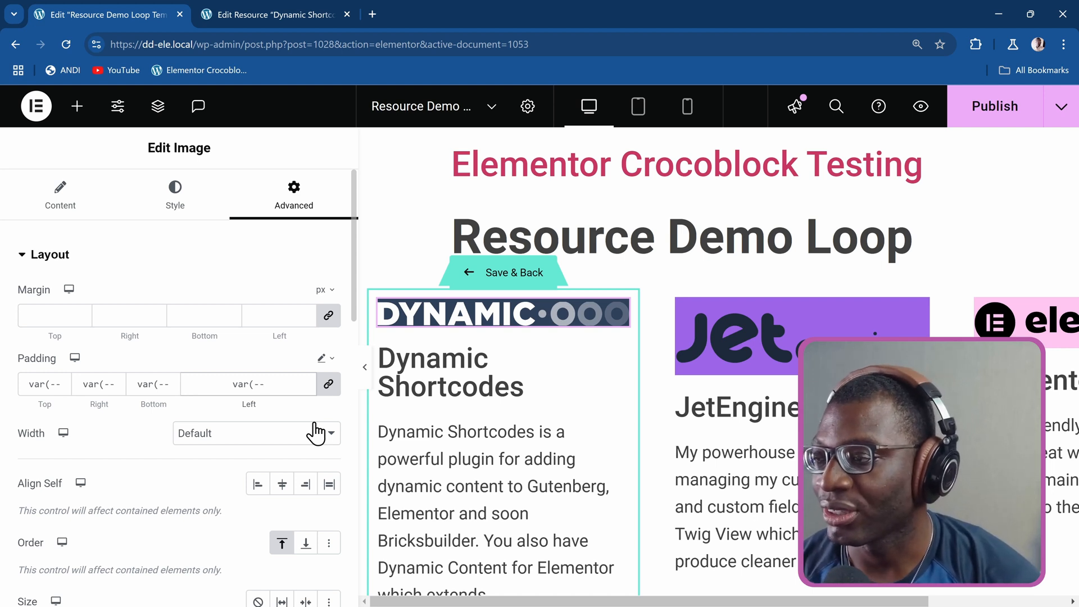
{"action": "type", "text": "dd-sp"}
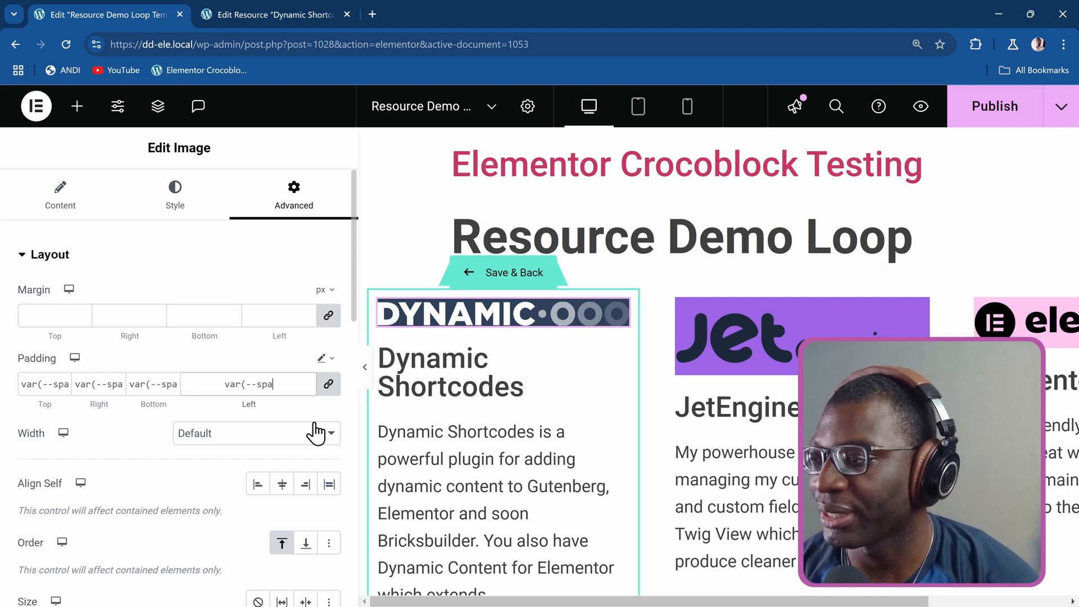
{"action": "type", "text": "ace-"}
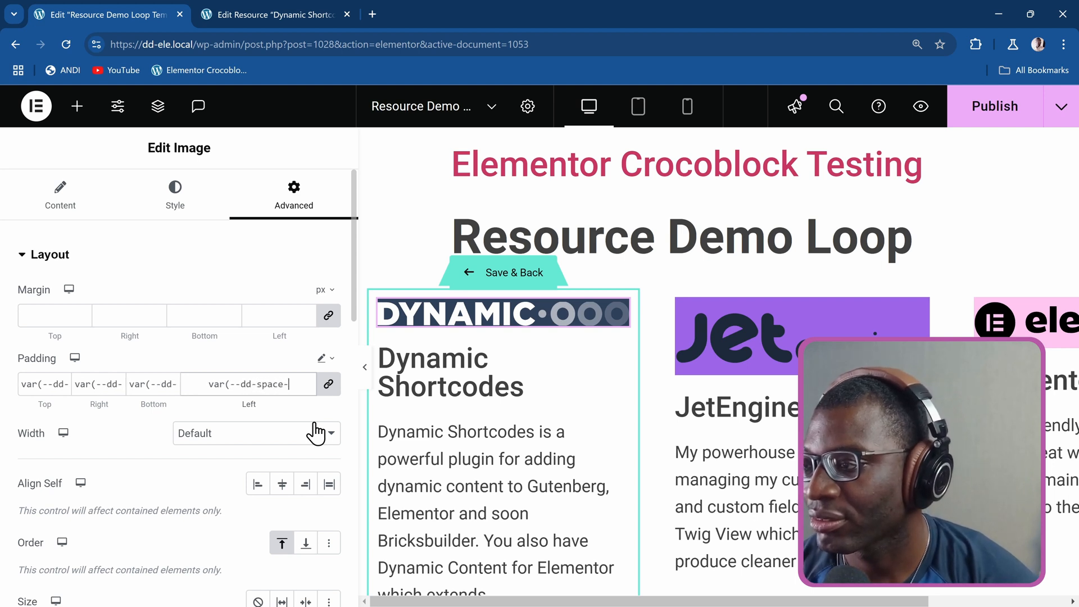
{"action": "type", "text": "1)"}
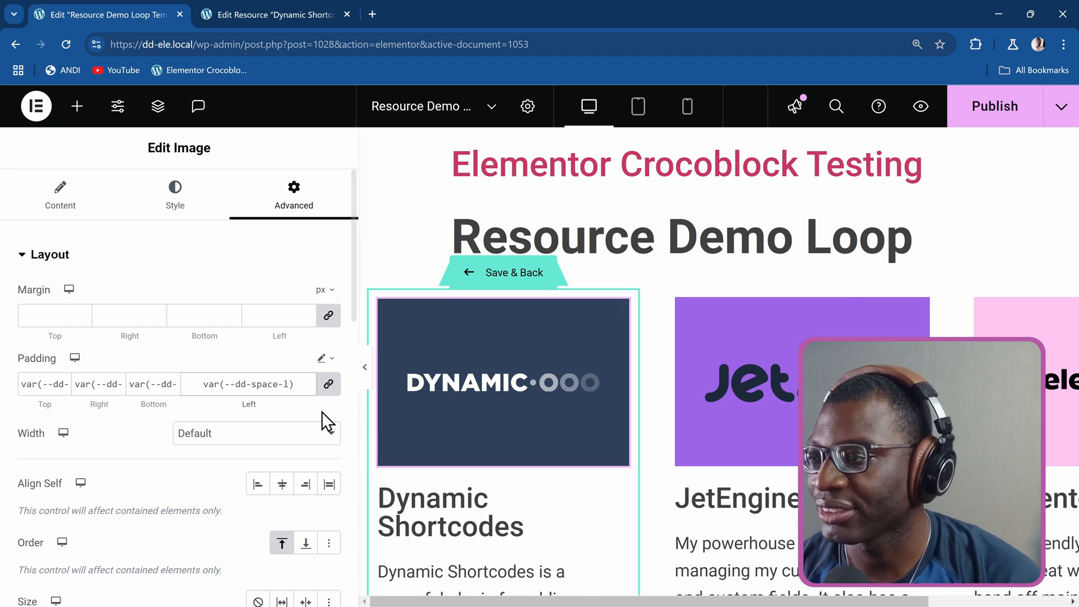
{"action": "scroll", "coordinate": [478, 376], "scroll_direction": "down", "scroll_amount": 6}
{"action": "scroll", "coordinate": [480, 384], "scroll_direction": "down", "scroll_amount": 3}
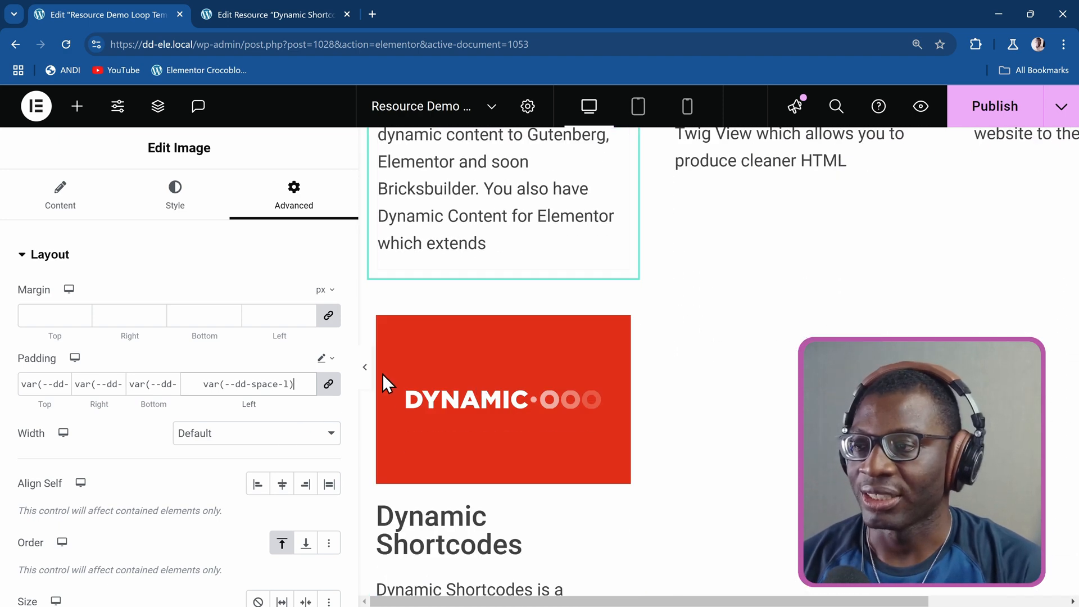
{"action": "scroll", "coordinate": [477, 418], "scroll_direction": "up", "scroll_amount": 10}
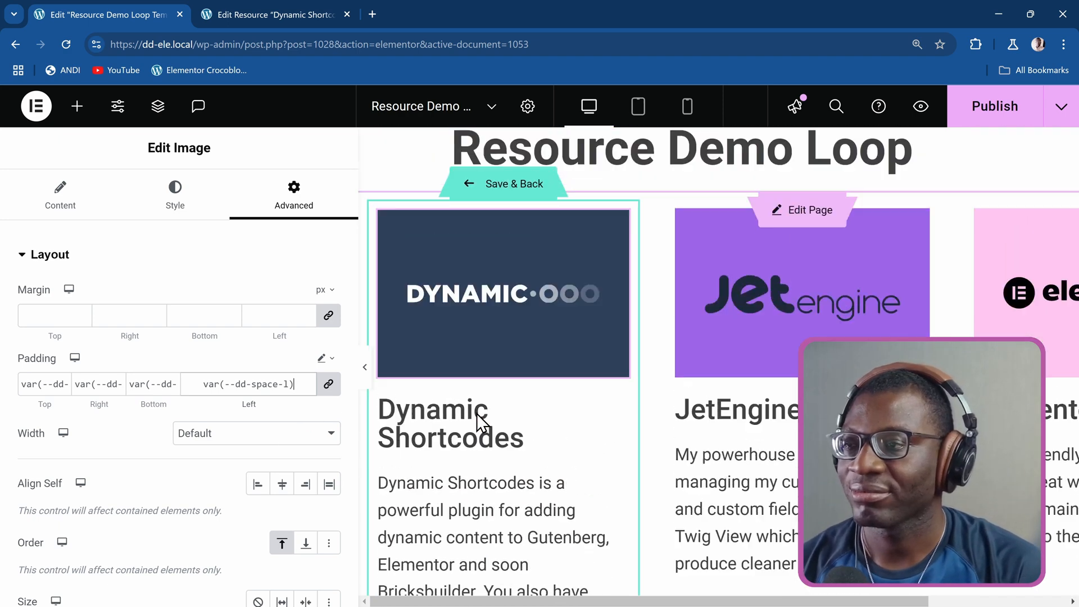
Publish the template's image changes and review the loop items.
{"action": "left_click", "coordinate": [996, 118]}
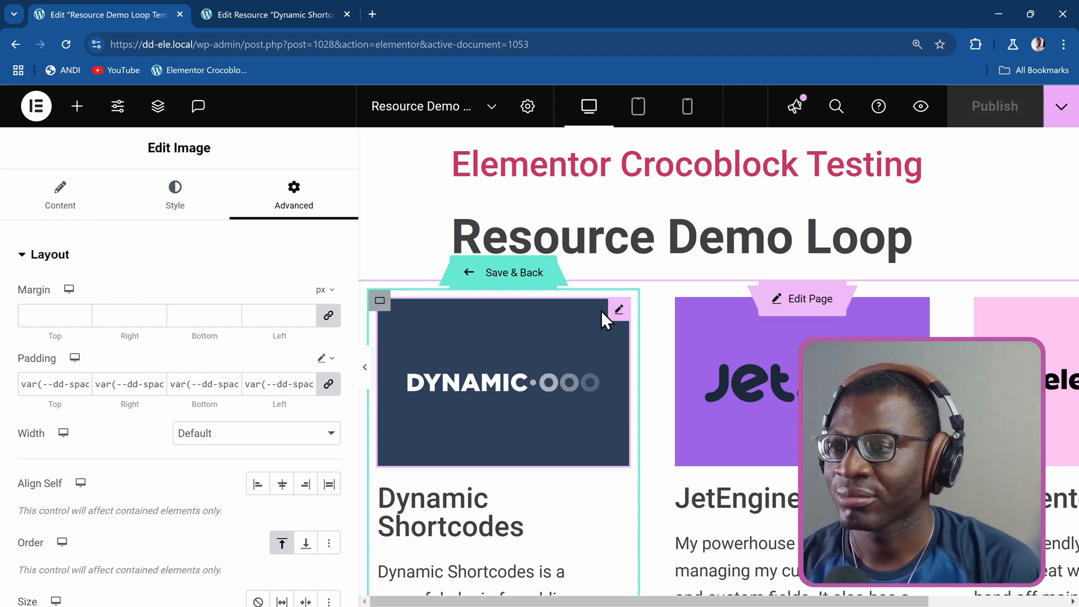
{"action": "scroll", "coordinate": [601, 311], "scroll_direction": "down", "scroll_amount": 5}
{"action": "scroll", "coordinate": [531, 318], "scroll_direction": "up", "scroll_amount": 2}
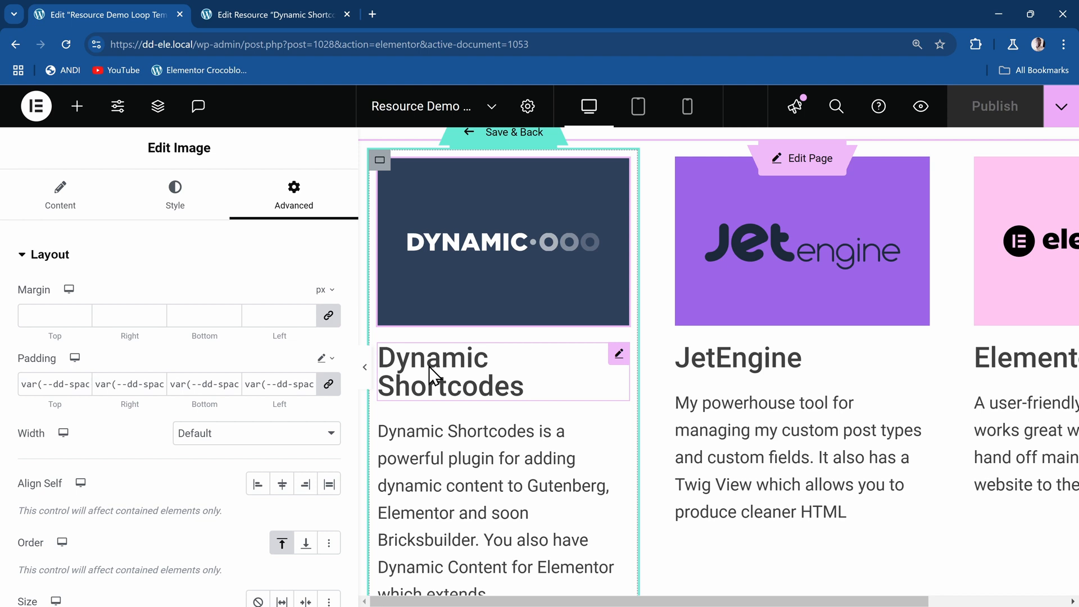
Add a Post Info widget between the title and the excerpt, and remove its Author, Date and Time items.
{"action": "left_click", "coordinate": [77, 106]}
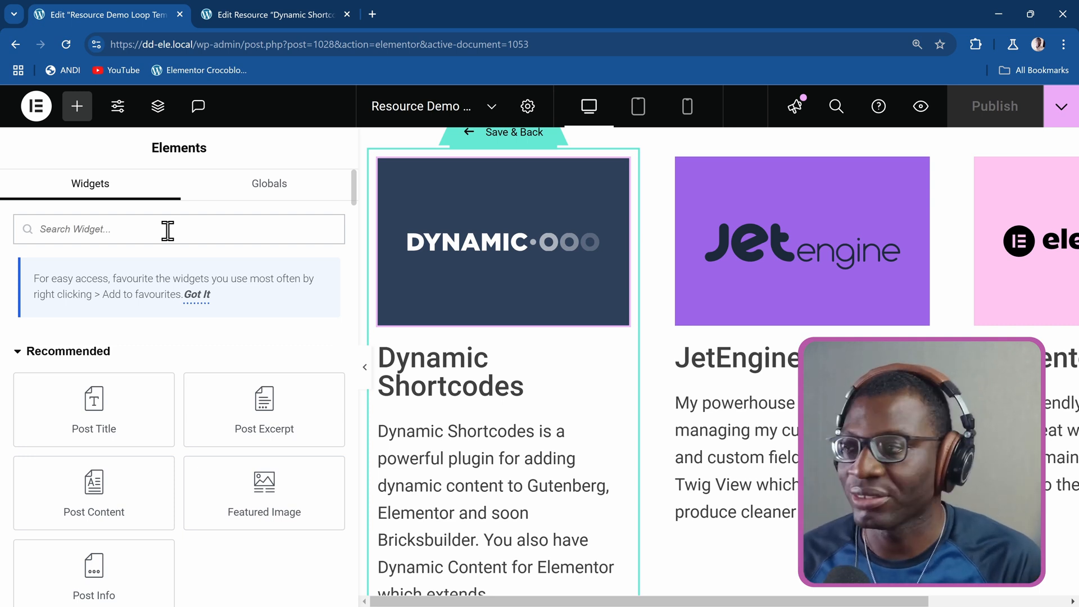
{"action": "type", "text": "post info"}
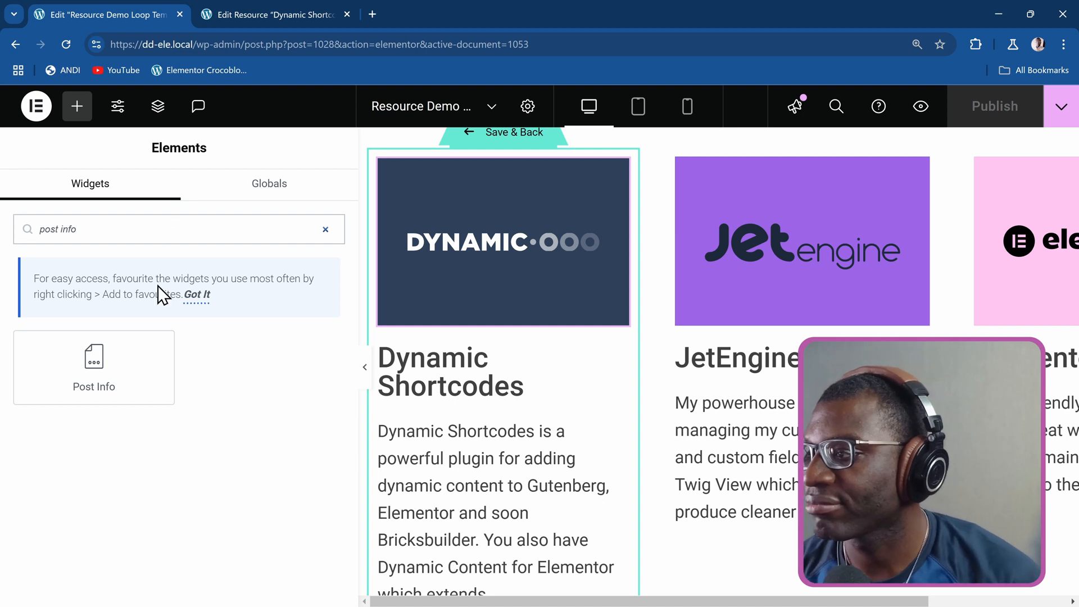
{"action": "left_click_drag", "start_coordinate": [104, 363], "coordinate": [517, 389]}
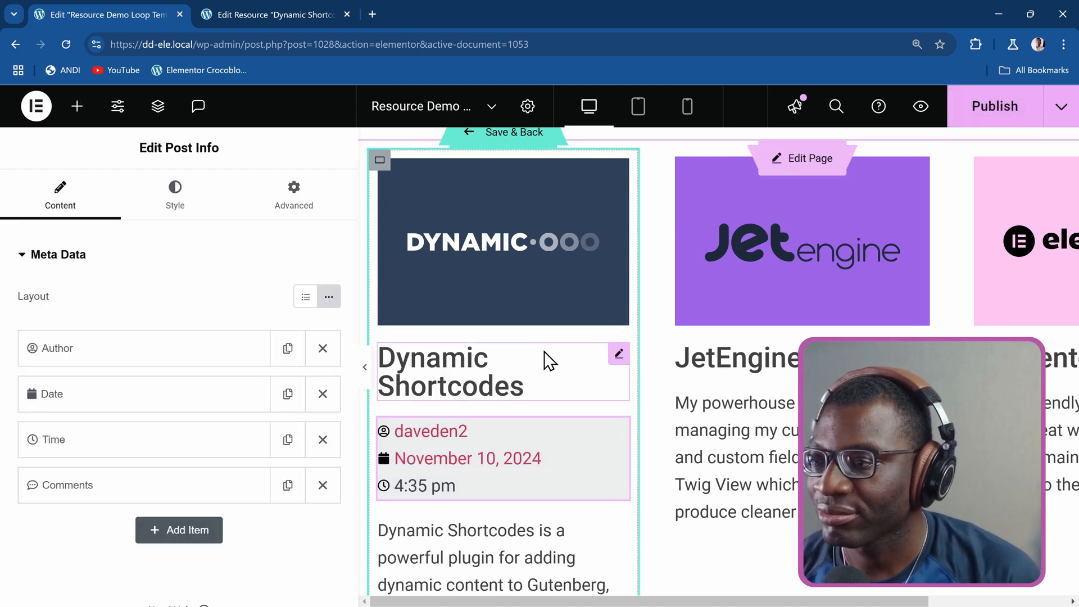
{"action": "left_click", "coordinate": [321, 350]}
{"action": "left_click", "coordinate": [321, 350]}
{"action": "left_click", "coordinate": [322, 350]}
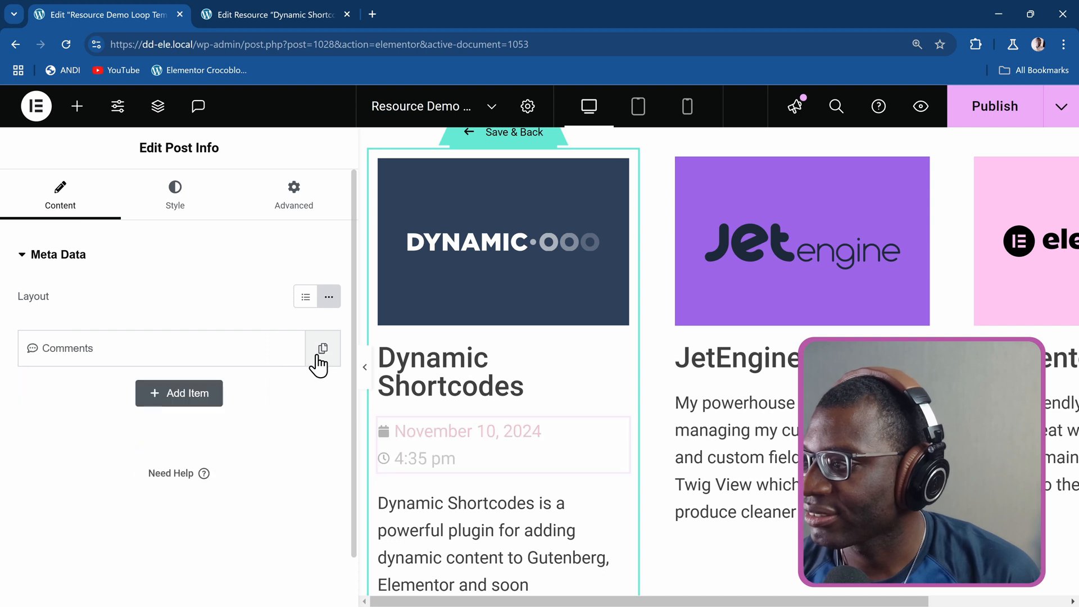
Change the remaining Comments item of the Post Info widget to type Terms with the Resource Types taxonomy.
{"action": "left_click", "coordinate": [150, 358]}
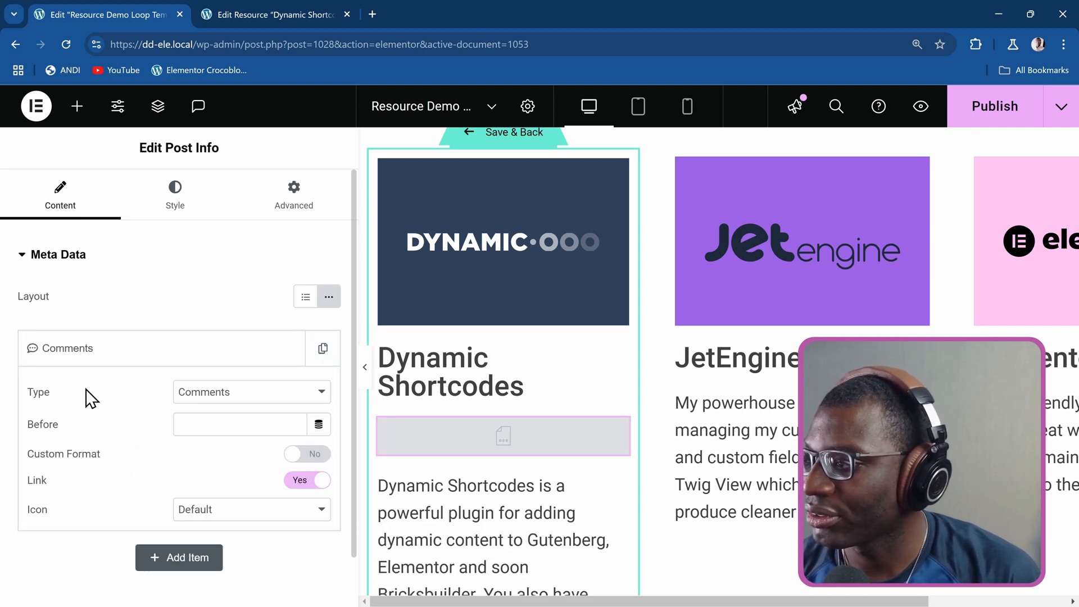
{"action": "left_click", "coordinate": [217, 396]}
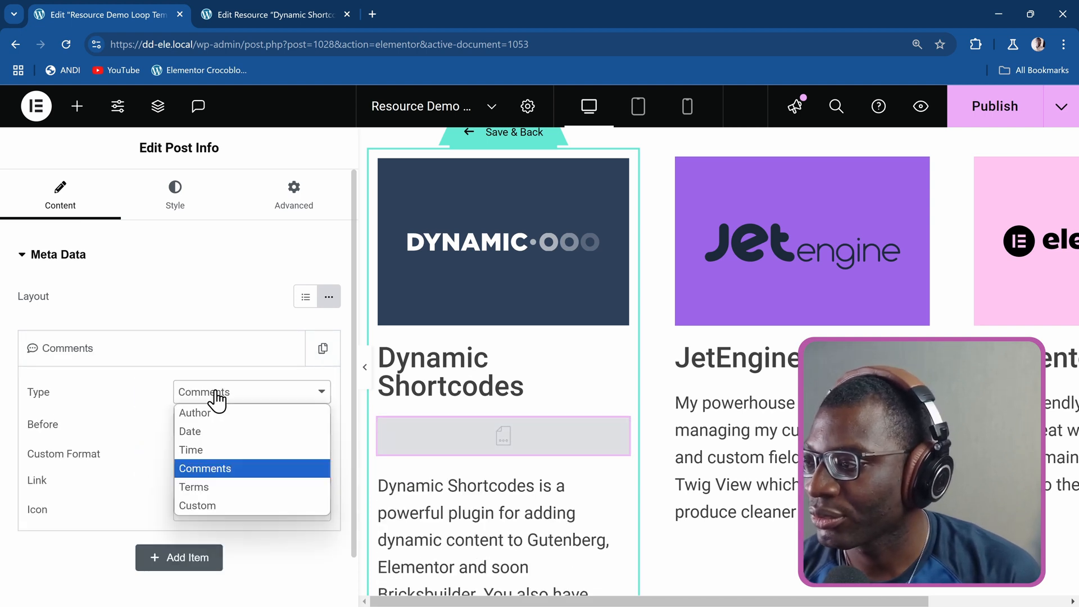
{"action": "left_click", "coordinate": [220, 488]}
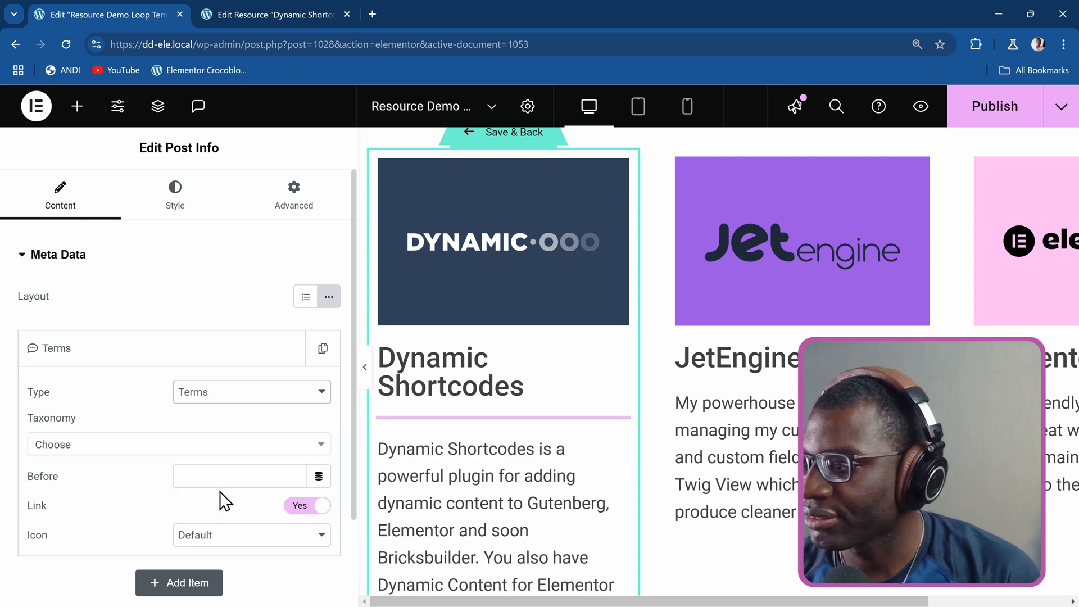
{"action": "left_click", "coordinate": [151, 449]}
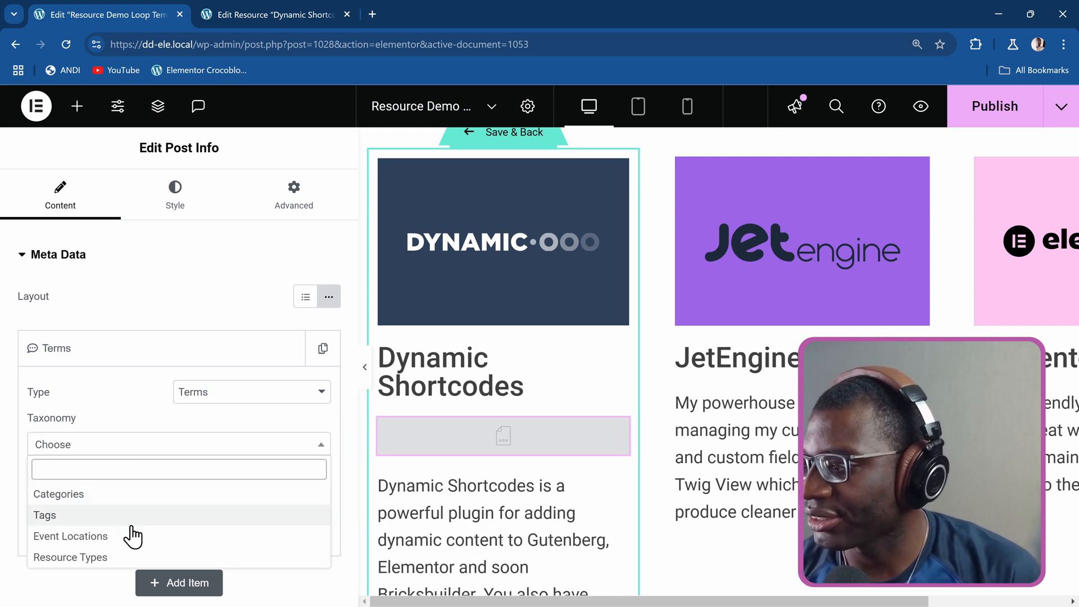
{"action": "left_click", "coordinate": [127, 557]}
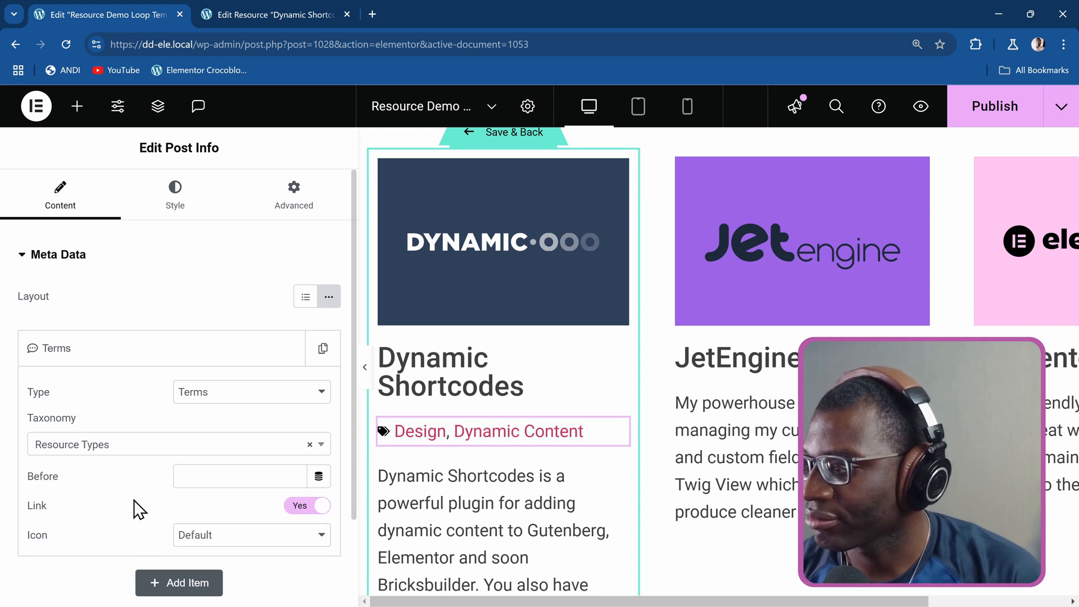
Turn off the link for the Terms item and set its icon to None.
{"action": "scroll", "coordinate": [142, 466], "scroll_direction": "down", "scroll_amount": 1}
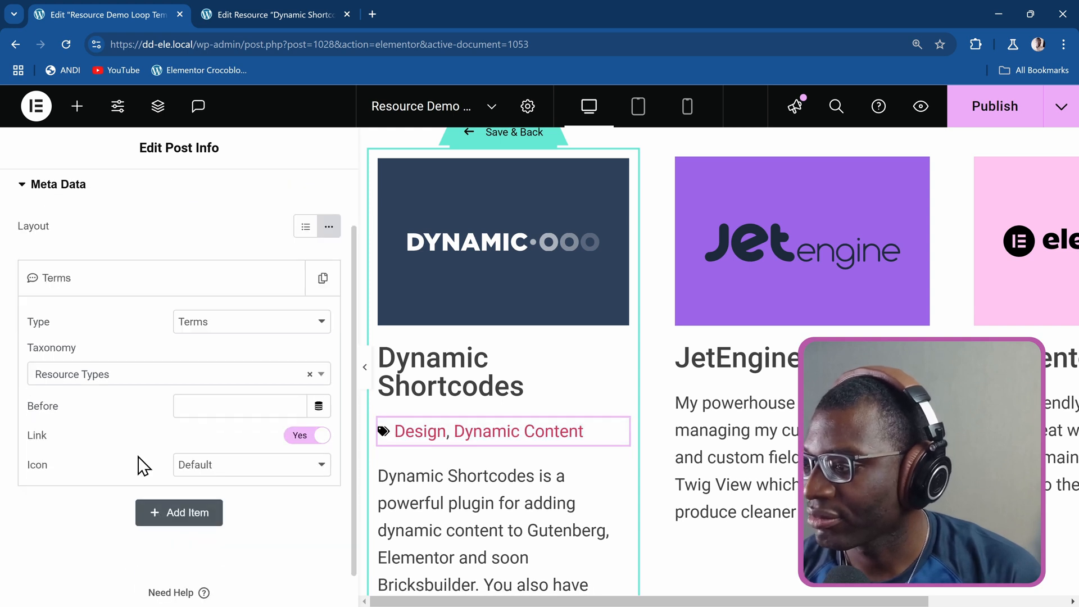
{"action": "left_click", "coordinate": [304, 444]}
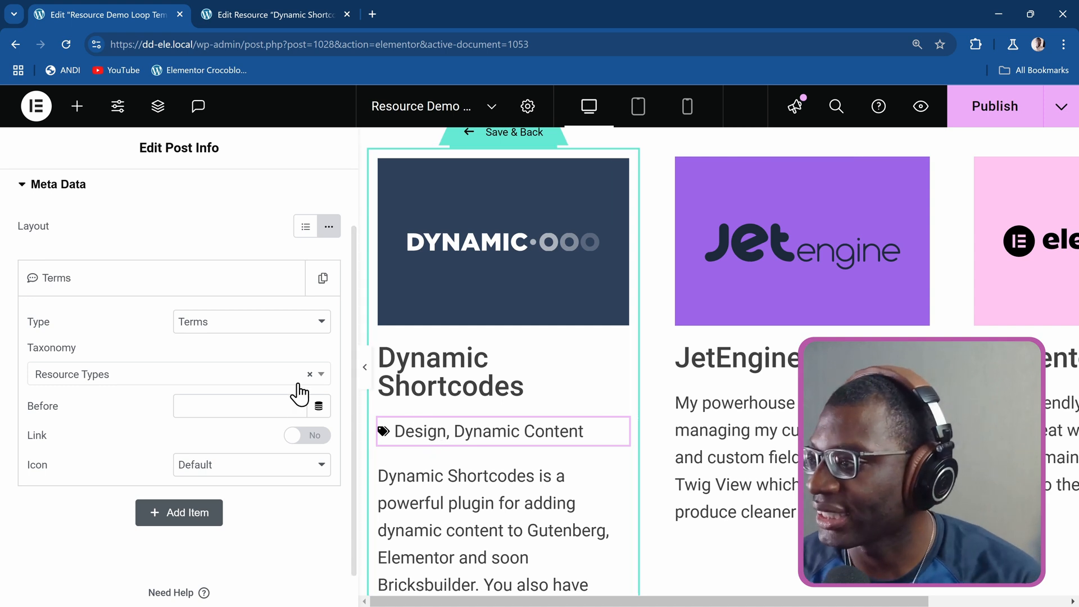
{"action": "left_click", "coordinate": [233, 466]}
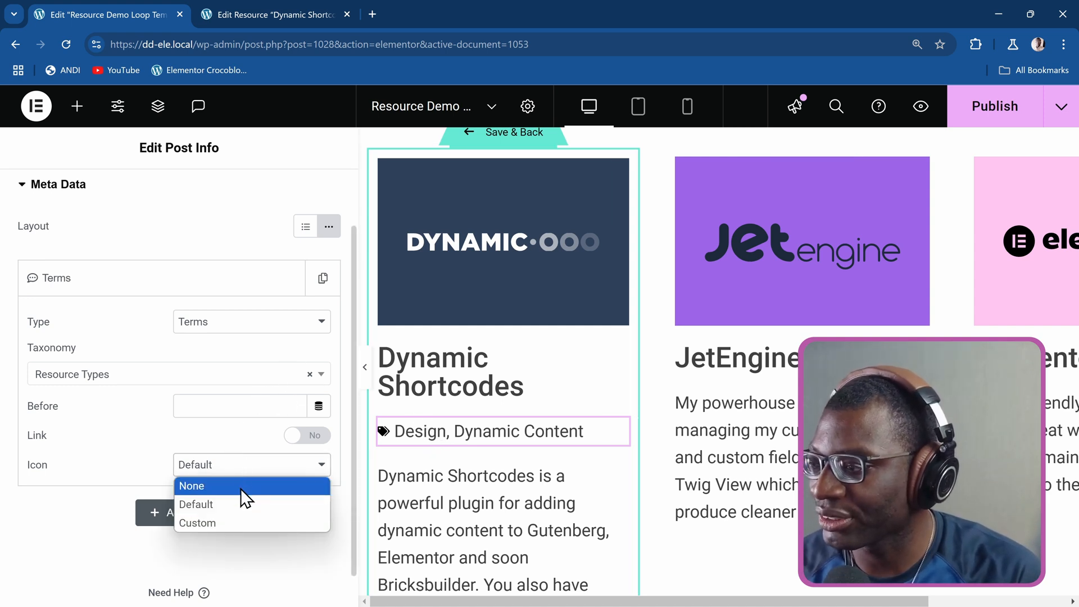
{"action": "left_click", "coordinate": [241, 487]}
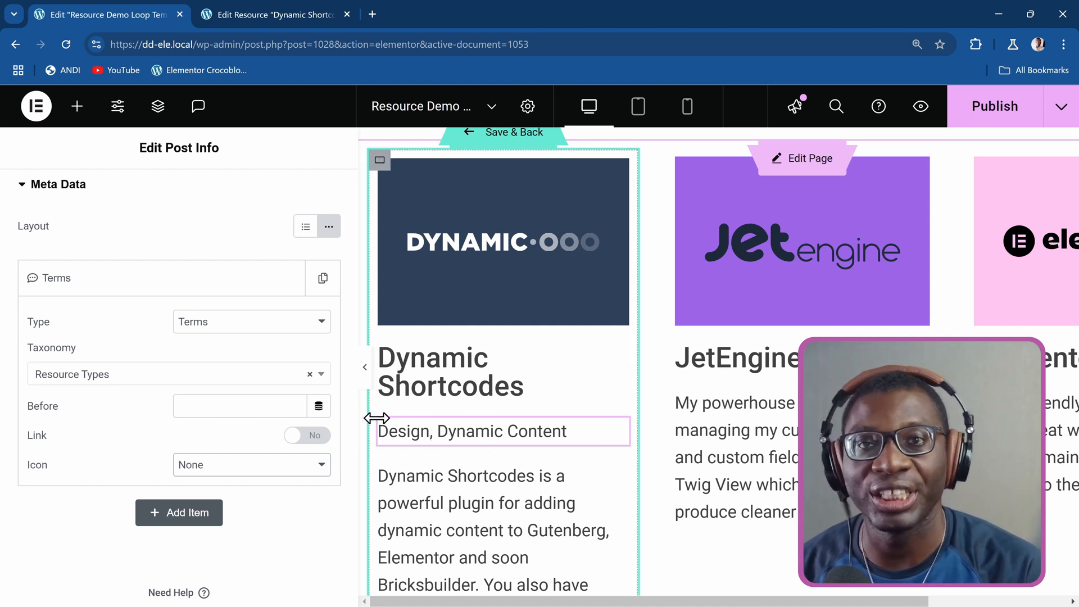
Delete the Post Info widget from the loop template and publish the template.
{"action": "right_click", "coordinate": [513, 436]}
{"action": "left_click", "coordinate": [561, 552]}
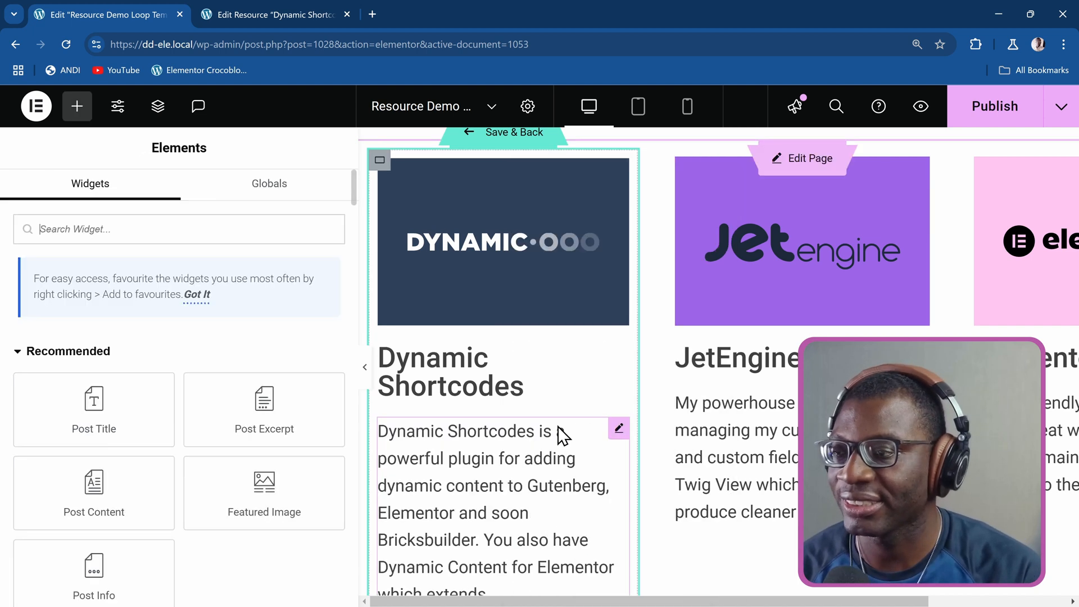
{"action": "left_click", "coordinate": [993, 108]}
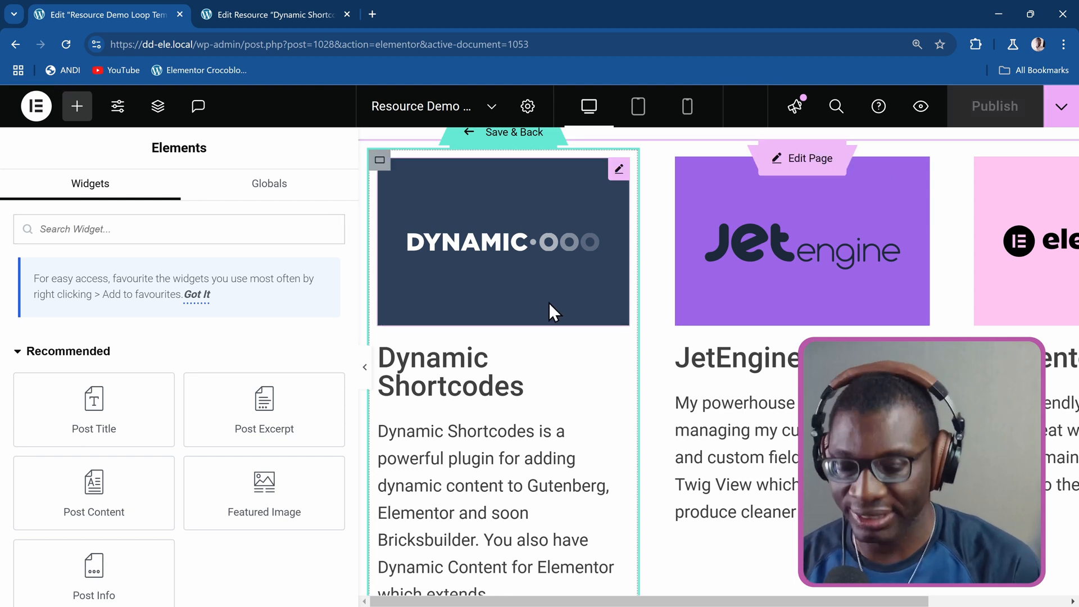
Find JetEngine through the command search and open its dashboard in a new browser tab.
{"action": "key", "text": "ctrl+e"}
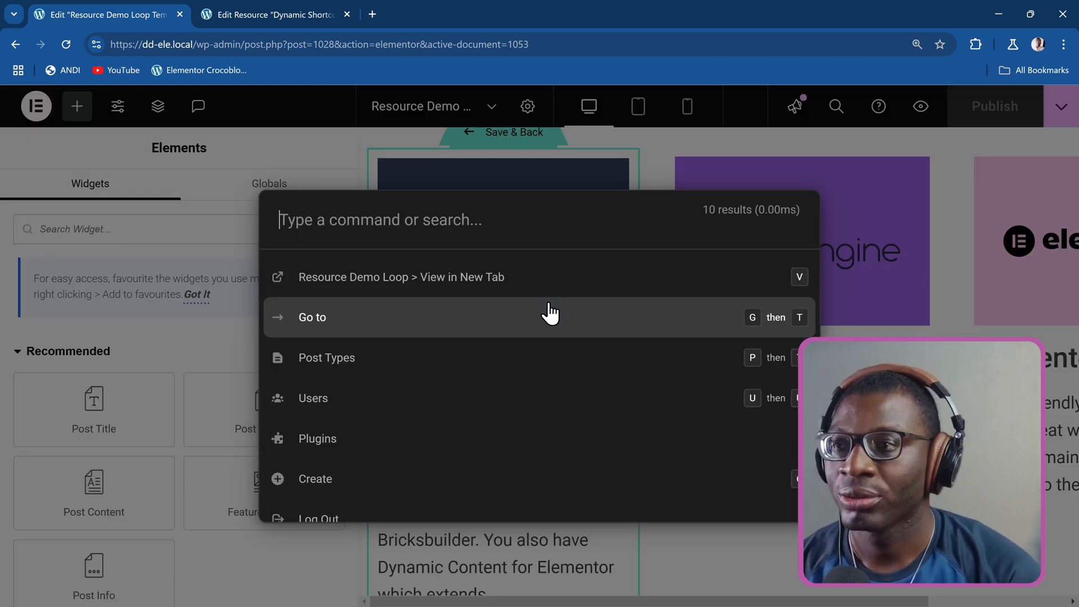
{"action": "type", "text": "jet"}
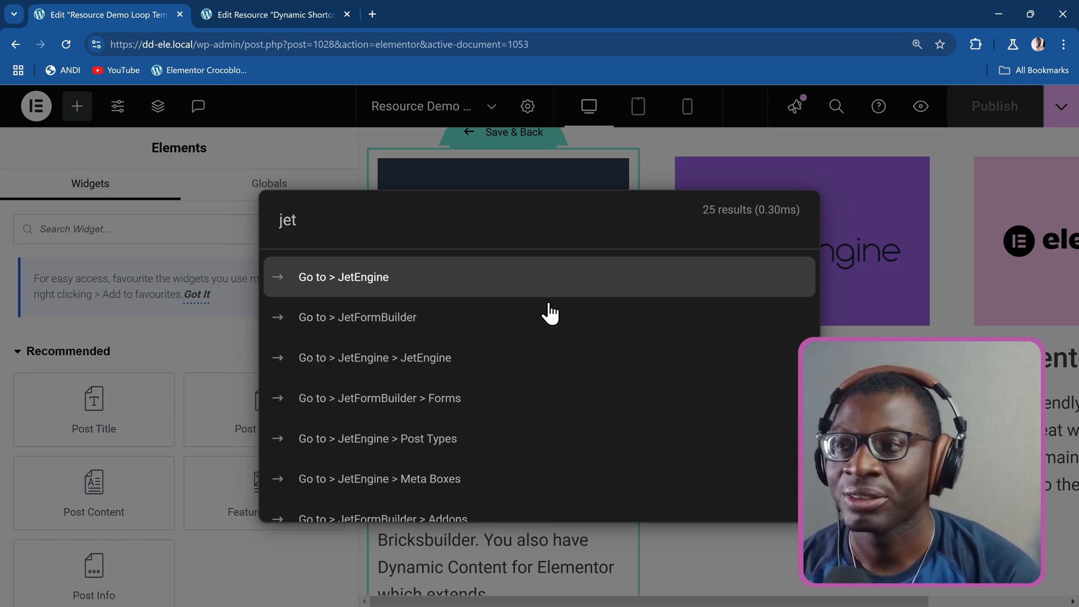
{"action": "key", "text": "Return"}
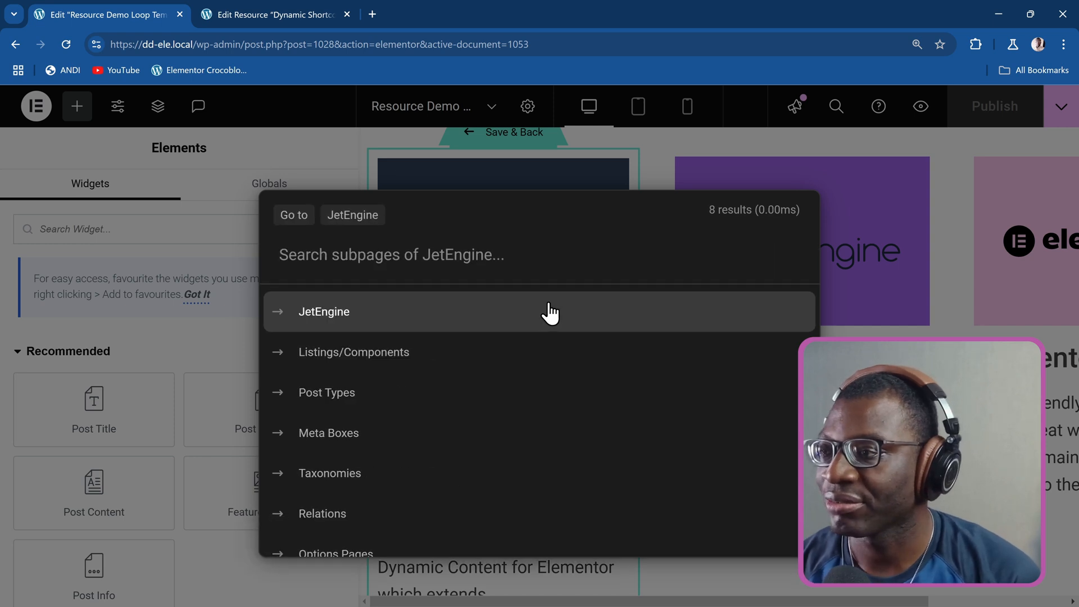
{"action": "left_click", "coordinate": [549, 303]}
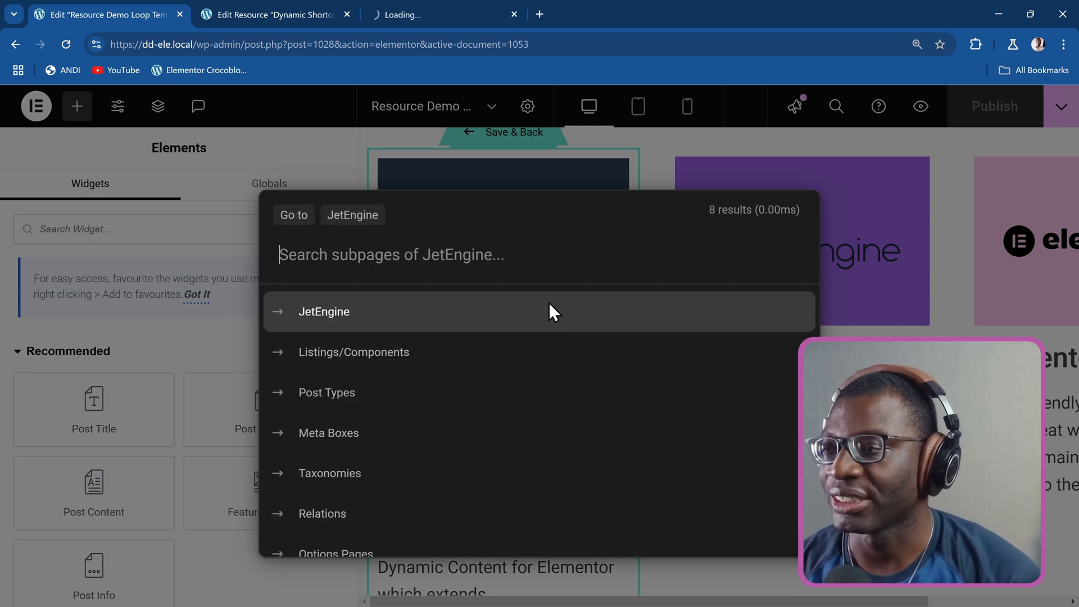
{"action": "left_click", "coordinate": [460, 15]}
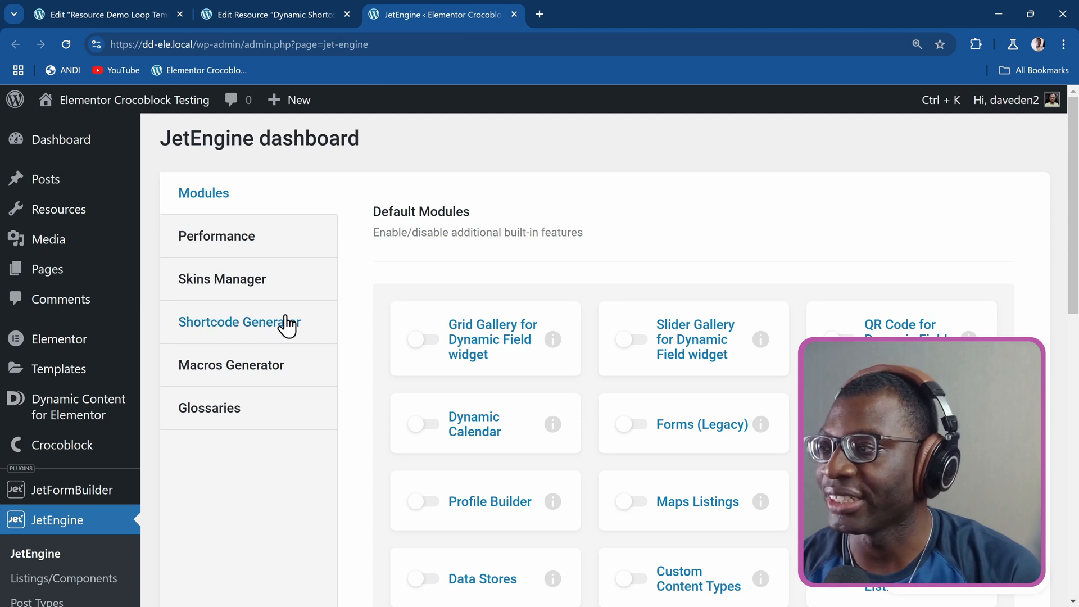
Review JetEngine's performance tweaks, including the Elementor, Blocks, Bricks and Timber/Twig view options.
{"action": "left_click", "coordinate": [251, 252]}
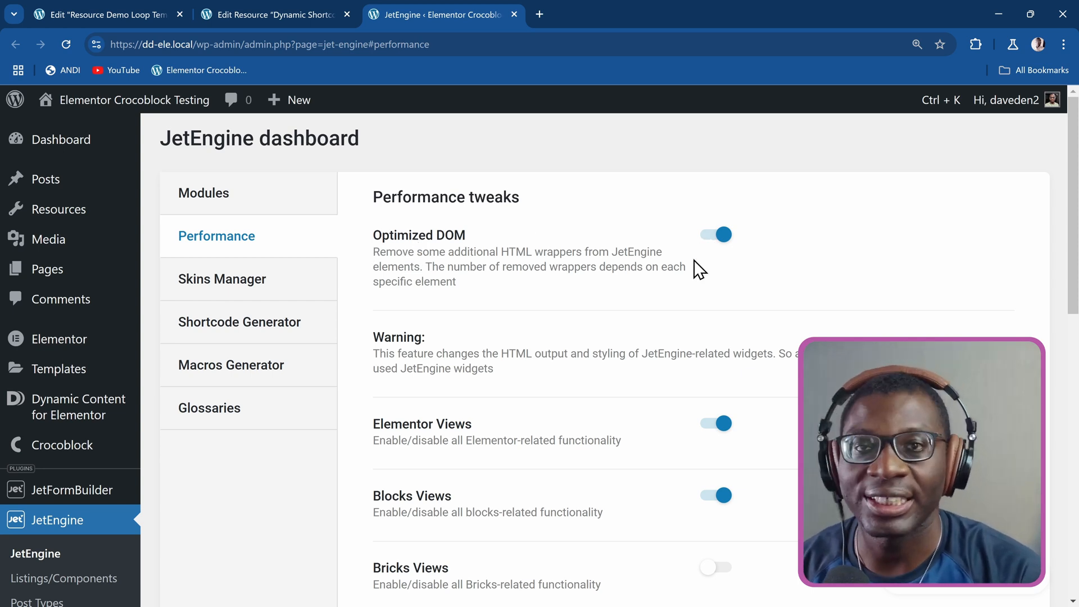
{"action": "scroll", "coordinate": [627, 285], "scroll_direction": "down", "scroll_amount": 2}
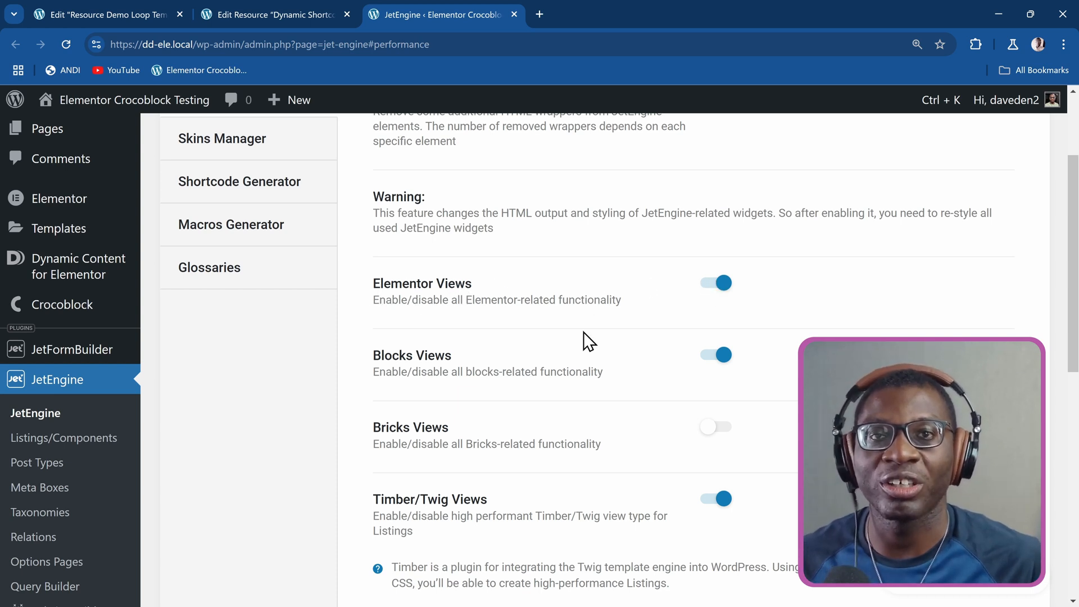
{"action": "scroll", "coordinate": [598, 337], "scroll_direction": "down", "scroll_amount": 2}
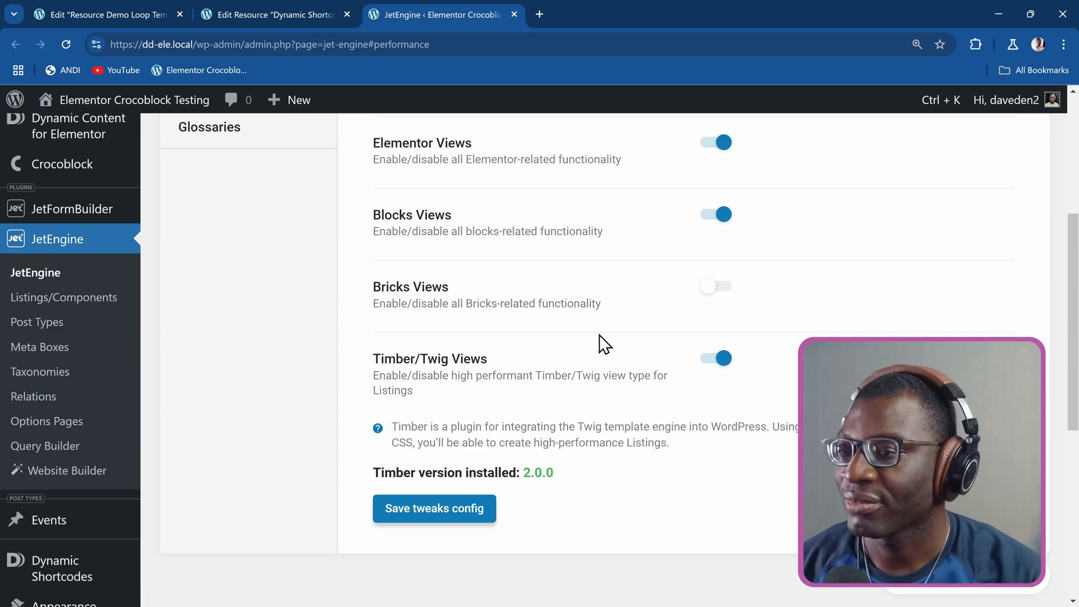
{"action": "scroll", "coordinate": [528, 337], "scroll_direction": "up", "scroll_amount": 5}
{"action": "scroll", "coordinate": [702, 460], "scroll_direction": "down", "scroll_amount": 5}
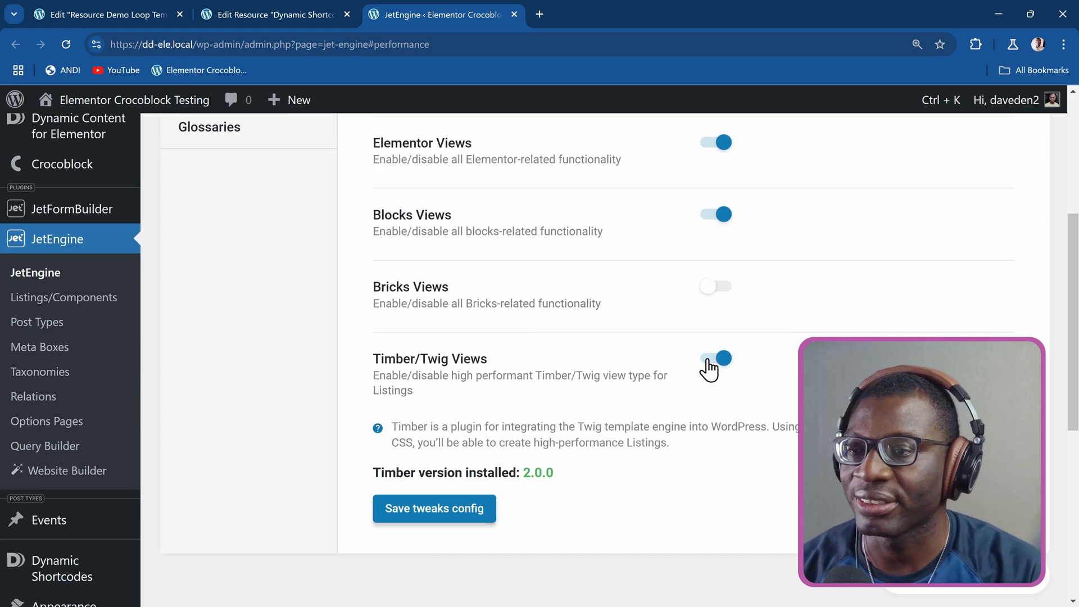
{"action": "scroll", "coordinate": [708, 298], "scroll_direction": "up", "scroll_amount": 5}
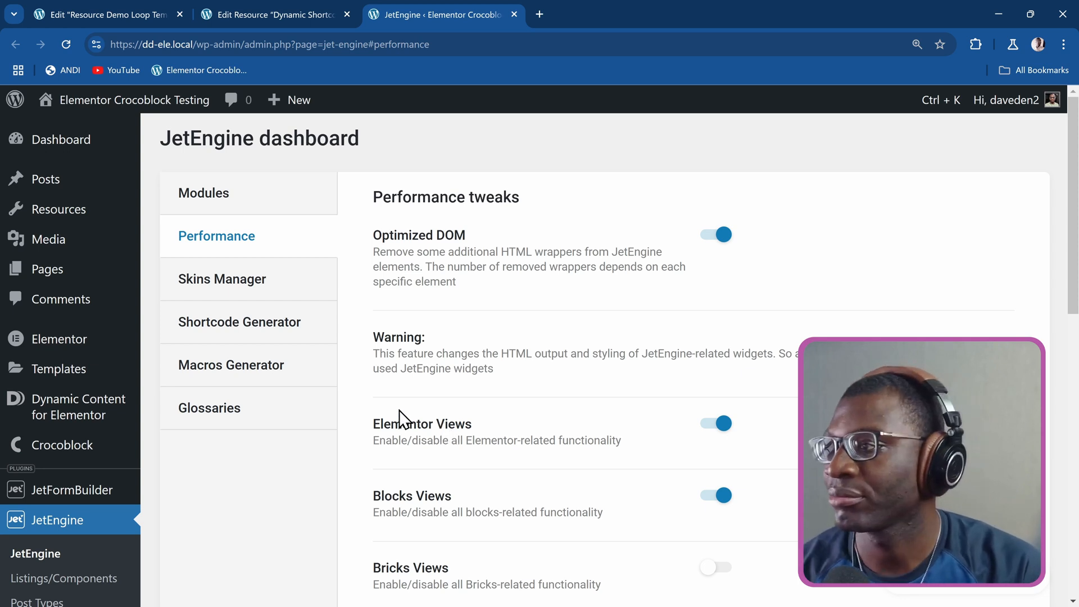
Start a new query in JetEngine's Query Builder and name it "Resource type for current post".
{"action": "scroll", "coordinate": [430, 424], "scroll_direction": "down", "scroll_amount": 5}
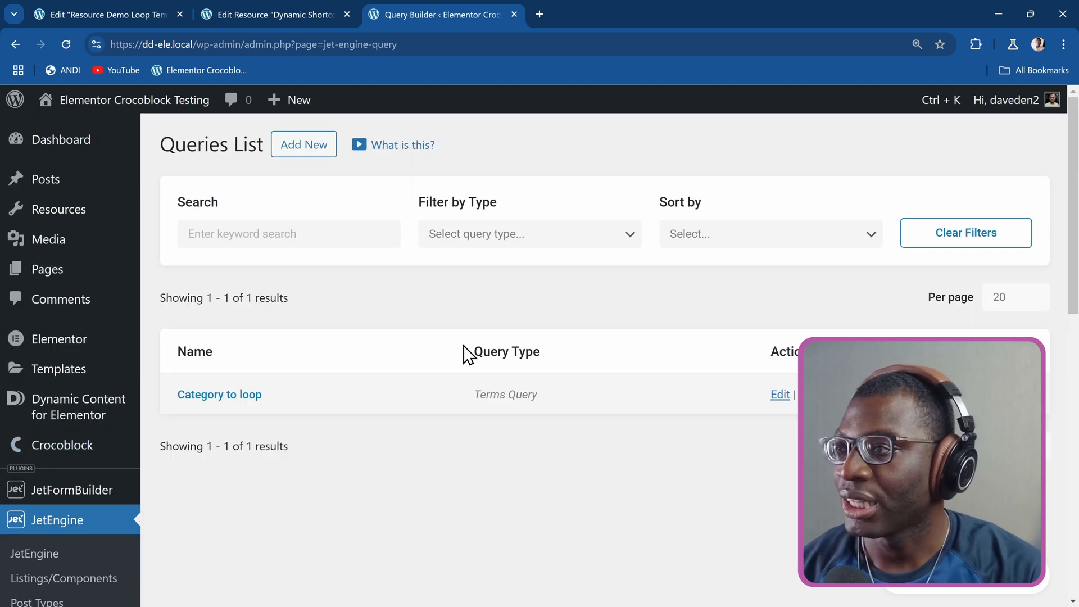
{"action": "left_click", "coordinate": [312, 160]}
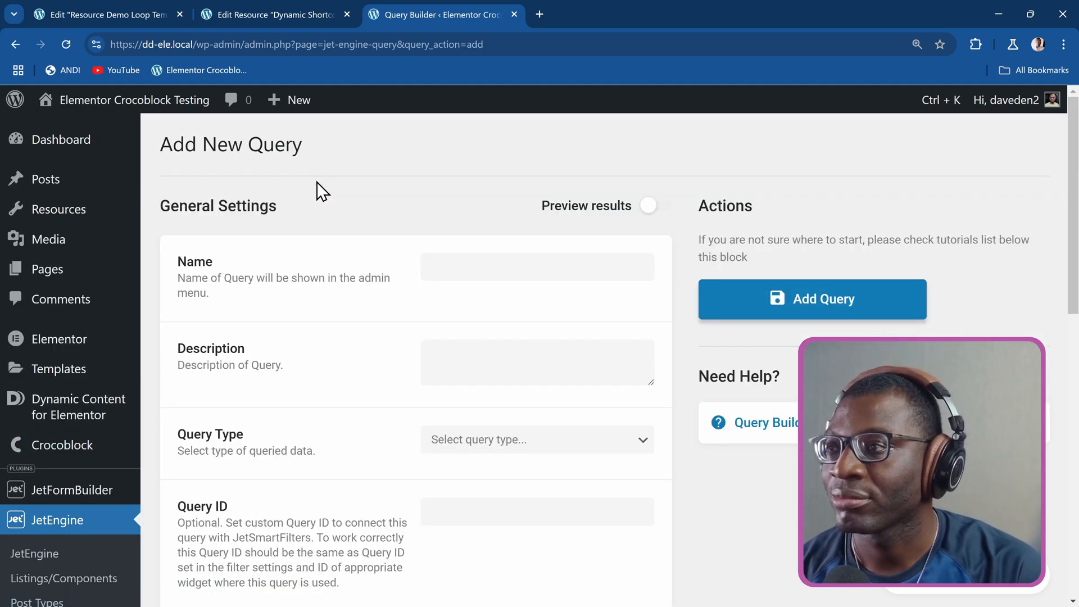
{"action": "left_click", "coordinate": [483, 271]}
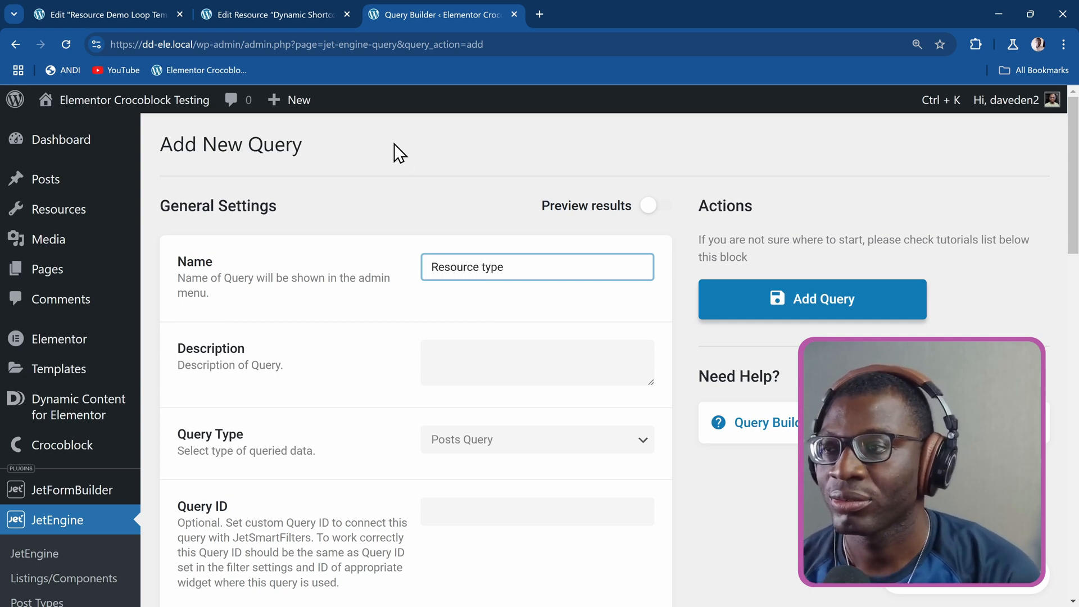
{"action": "type", "text": "for current post"}
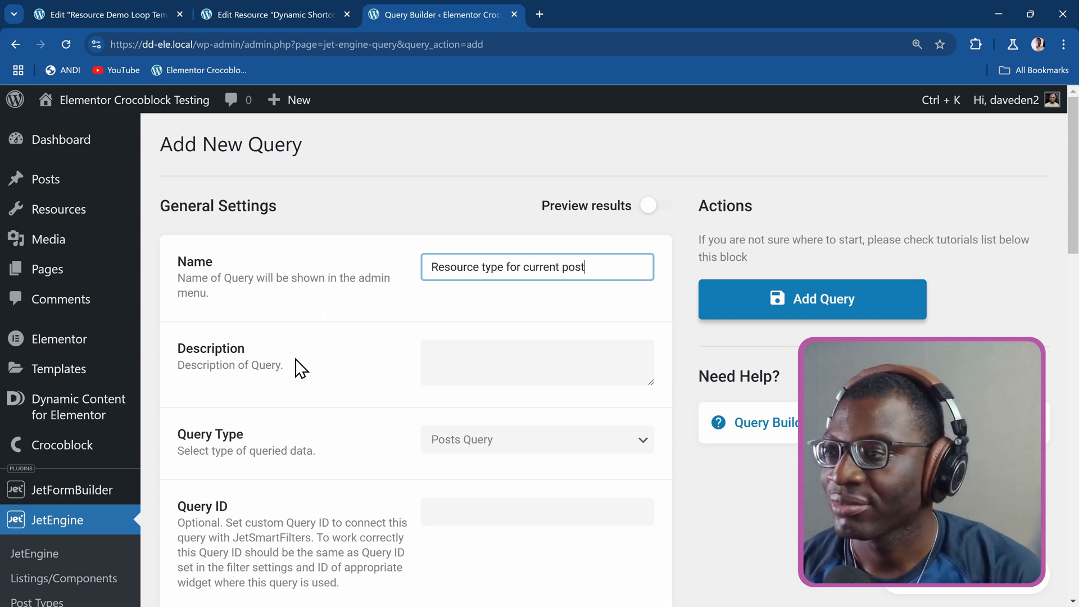
Set the new query's type to Terms Query.
{"action": "scroll", "coordinate": [354, 390], "scroll_direction": "down", "scroll_amount": 1}
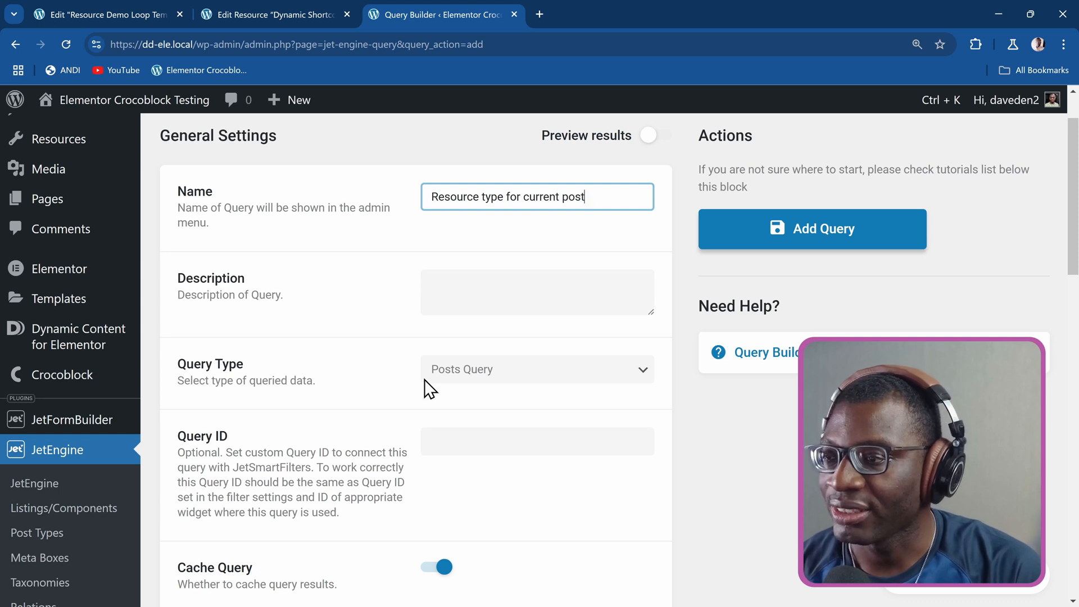
{"action": "left_click", "coordinate": [477, 378]}
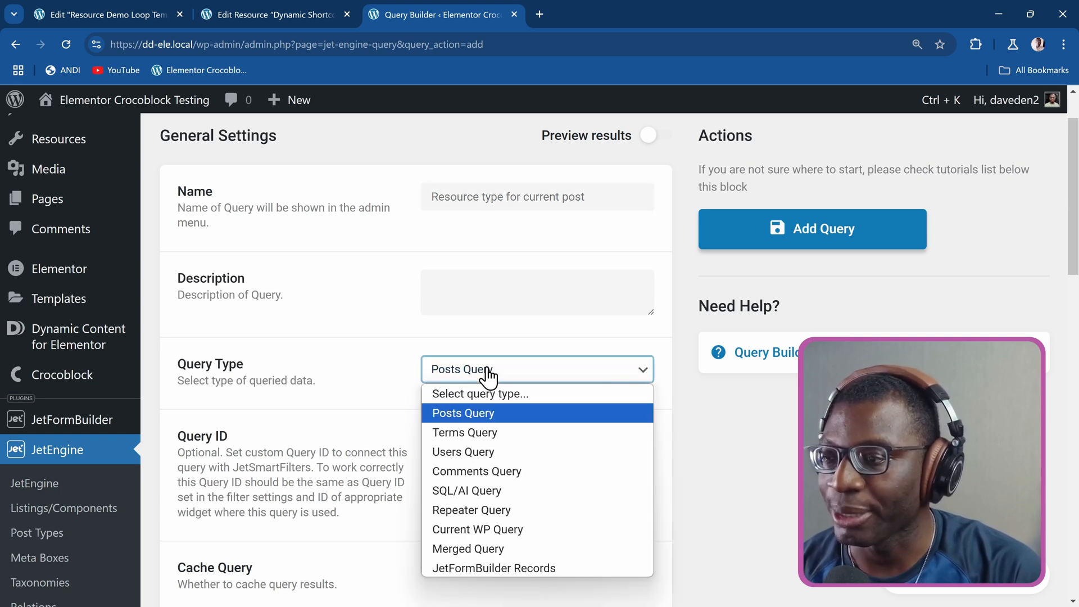
{"action": "left_click", "coordinate": [507, 434]}
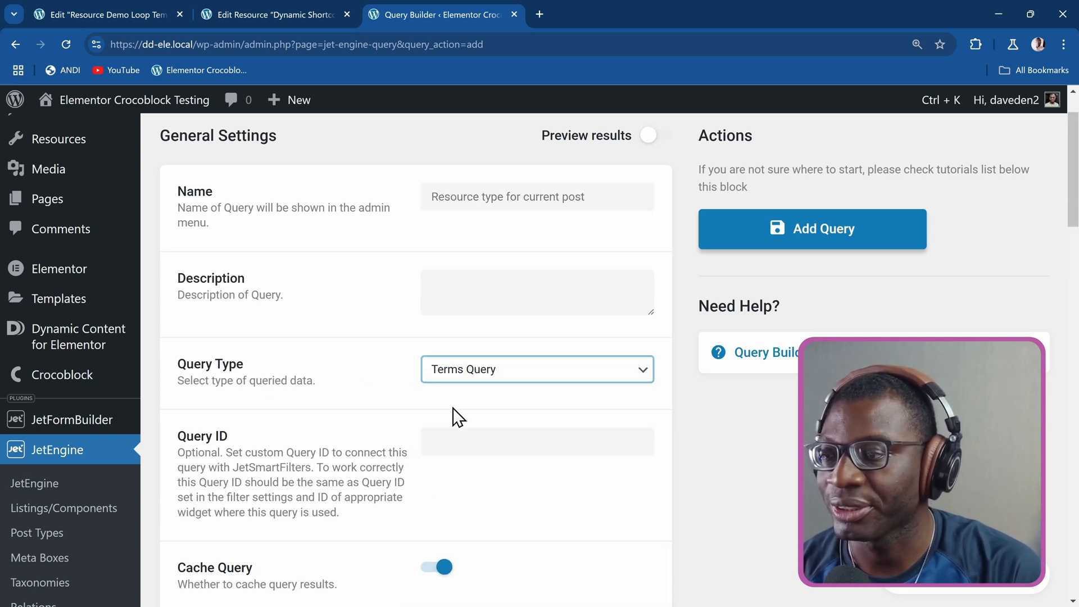
{"action": "scroll", "coordinate": [376, 381], "scroll_direction": "down", "scroll_amount": 5}
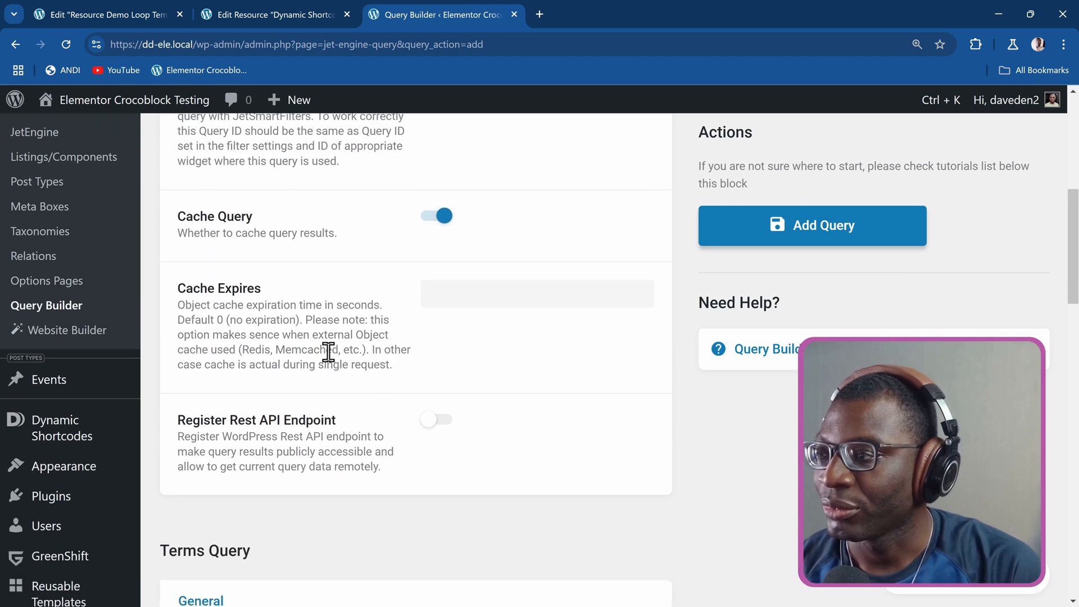
Limit the terms query to the Resource Types (resource-type) taxonomy and set its Object/Post IDs to the dynamic value Current ID.
{"action": "scroll", "coordinate": [372, 397], "scroll_direction": "down", "scroll_amount": 4}
{"action": "scroll", "coordinate": [372, 396], "scroll_direction": "down", "scroll_amount": 1}
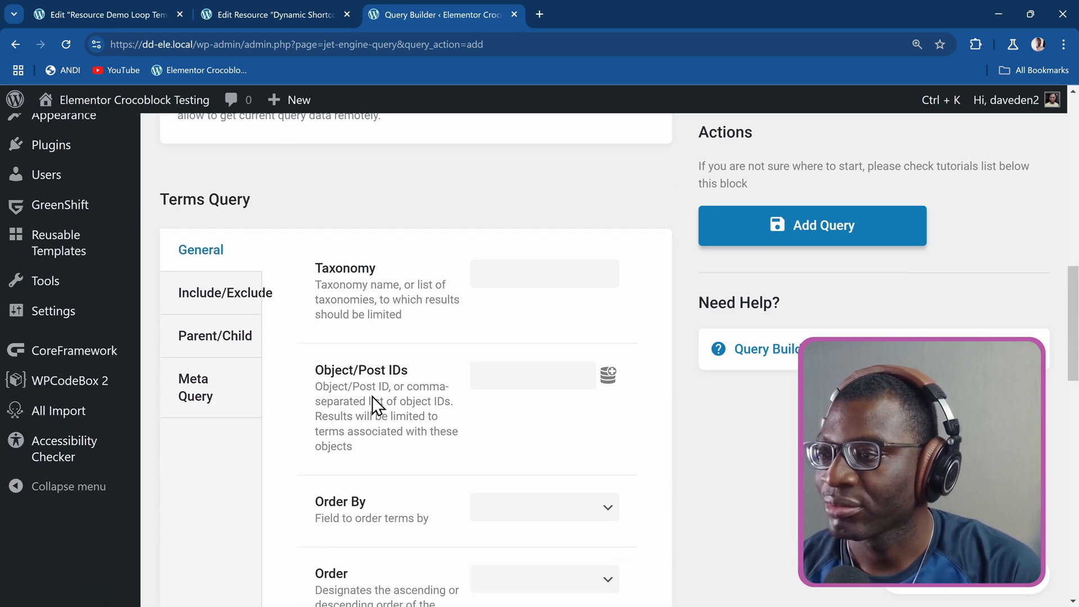
{"action": "left_click", "coordinate": [514, 273]}
{"action": "type", "text": "res"}
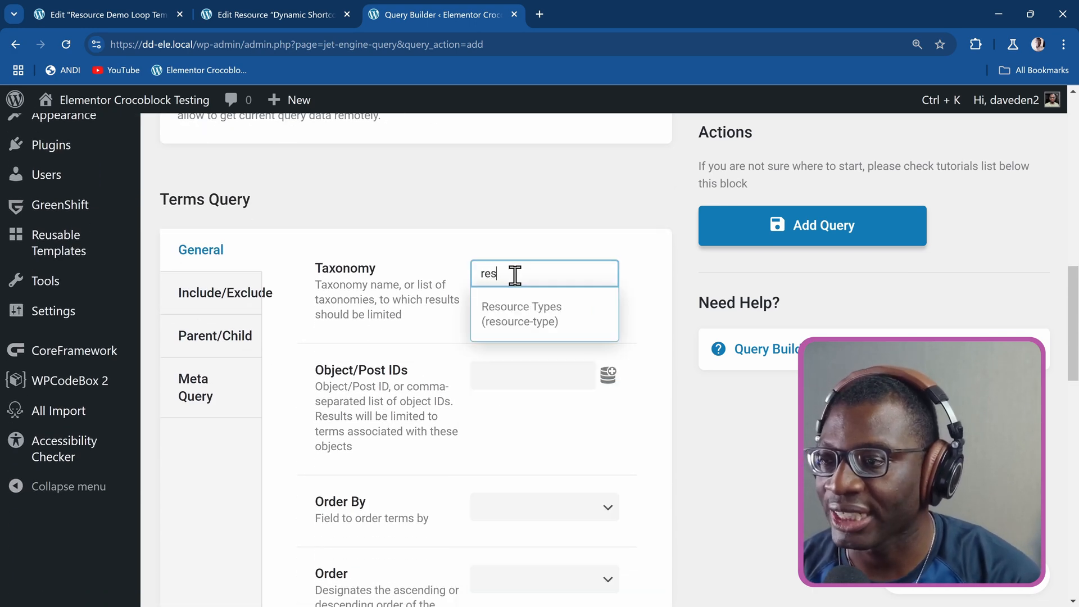
{"action": "left_click", "coordinate": [525, 316]}
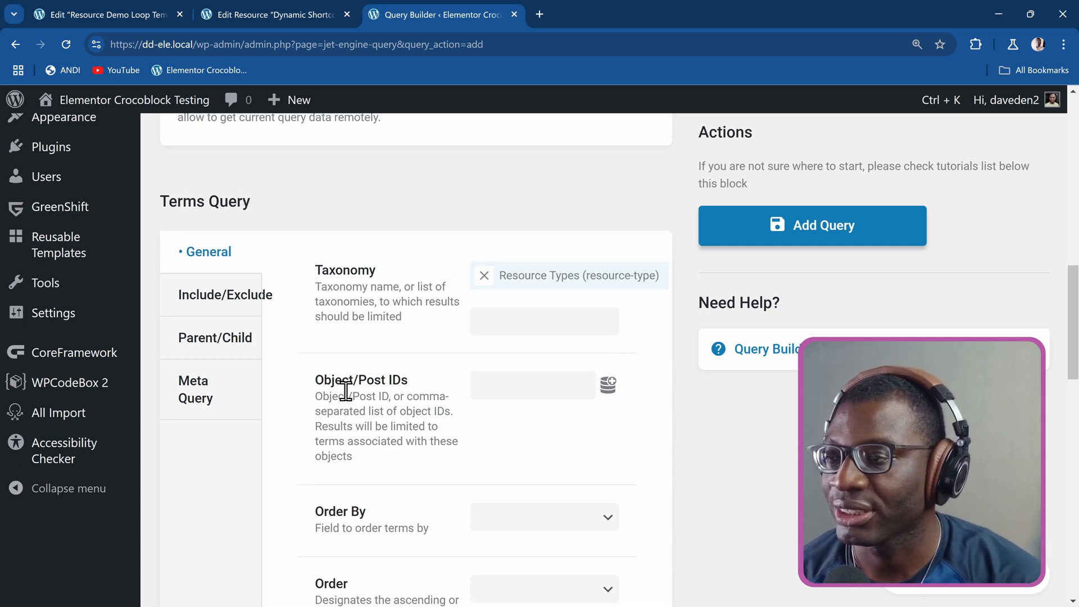
{"action": "left_click", "coordinate": [608, 386]}
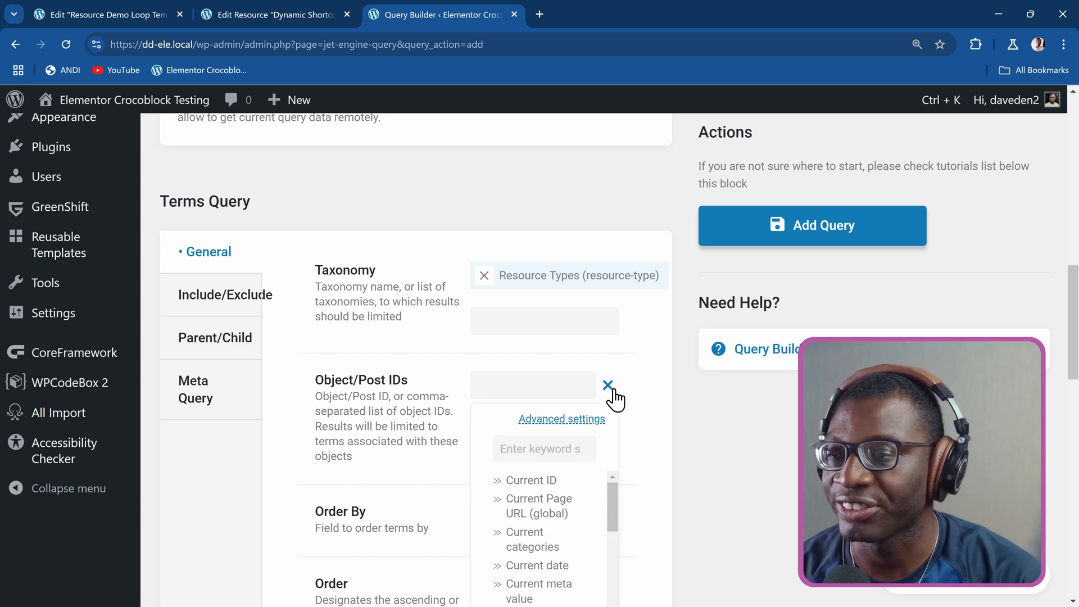
{"action": "left_click", "coordinate": [553, 486]}
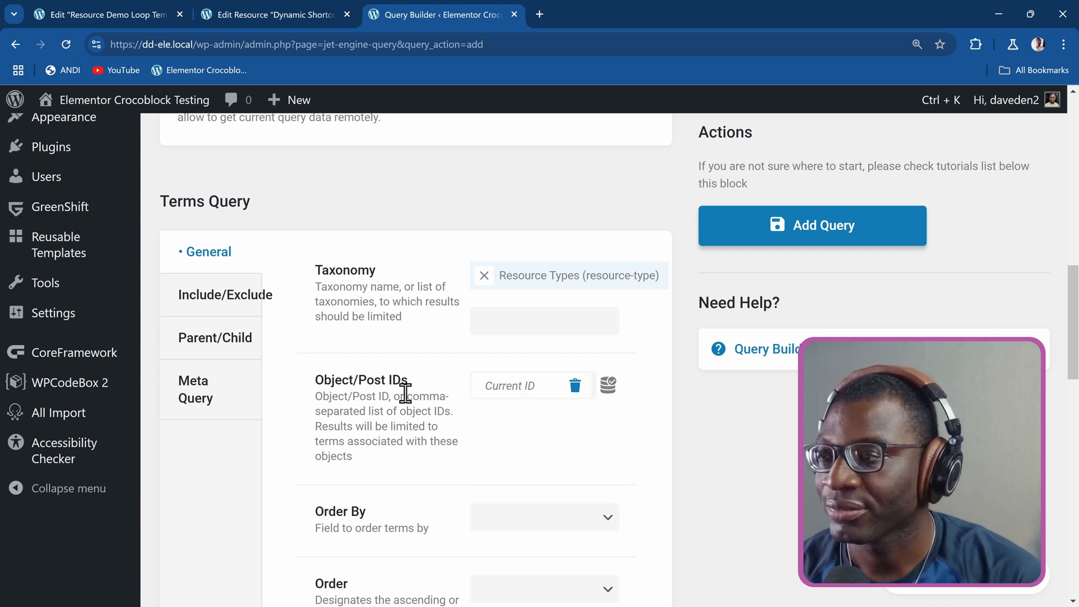
Order the queried terms by Term ID from highest to lowest values and save the new query.
{"action": "scroll", "coordinate": [403, 392], "scroll_direction": "down", "scroll_amount": 3}
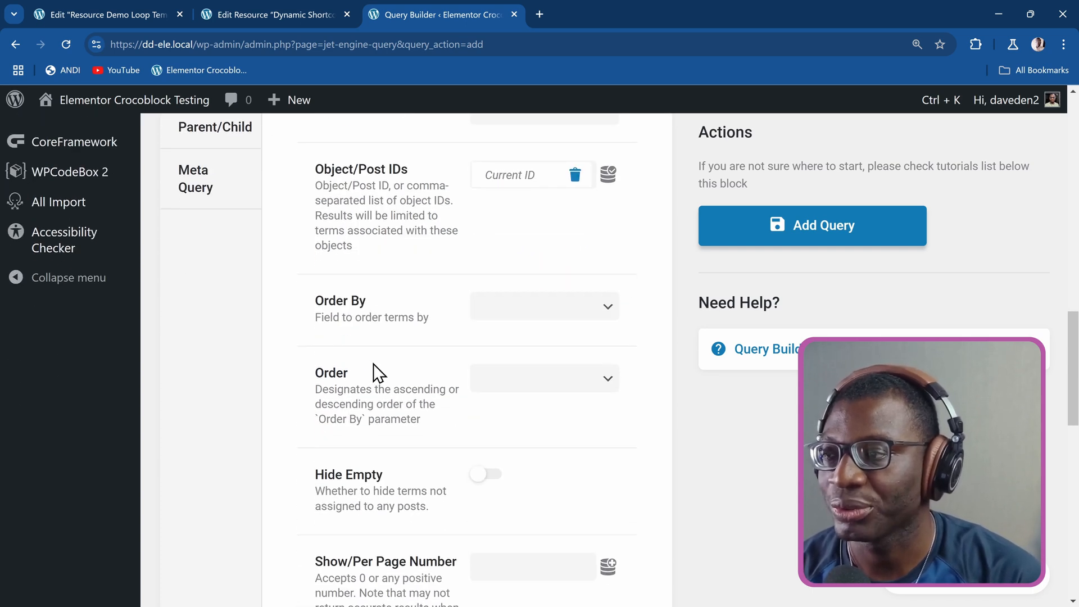
{"action": "left_click", "coordinate": [543, 312]}
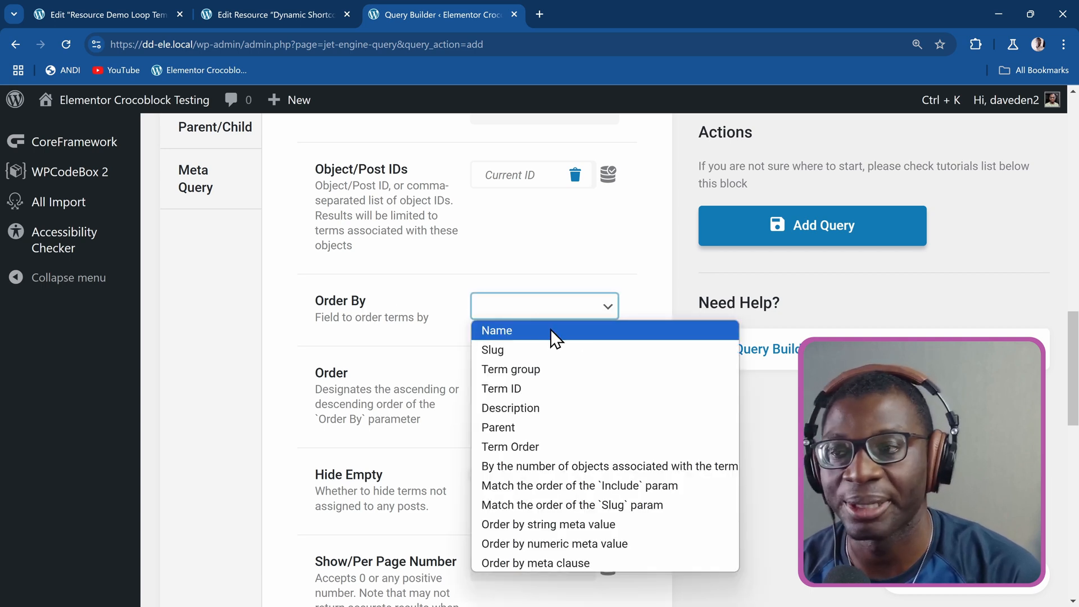
{"action": "left_click", "coordinate": [511, 388]}
{"action": "left_click", "coordinate": [509, 383]}
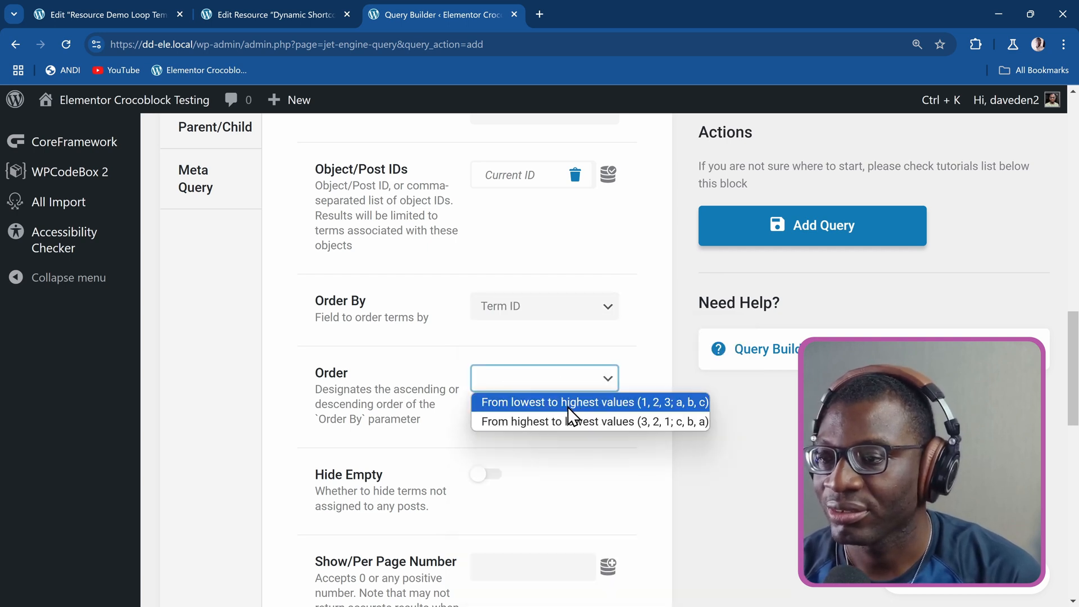
{"action": "left_click", "coordinate": [570, 422]}
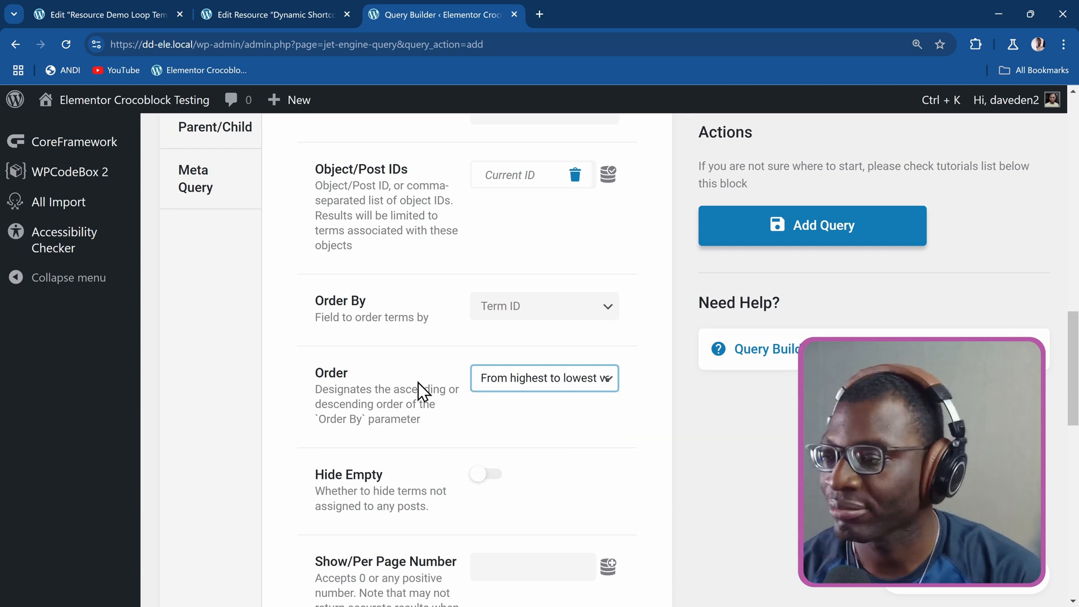
{"action": "scroll", "coordinate": [417, 383], "scroll_direction": "down", "scroll_amount": 1}
{"action": "scroll", "coordinate": [417, 383], "scroll_direction": "up", "scroll_amount": 5}
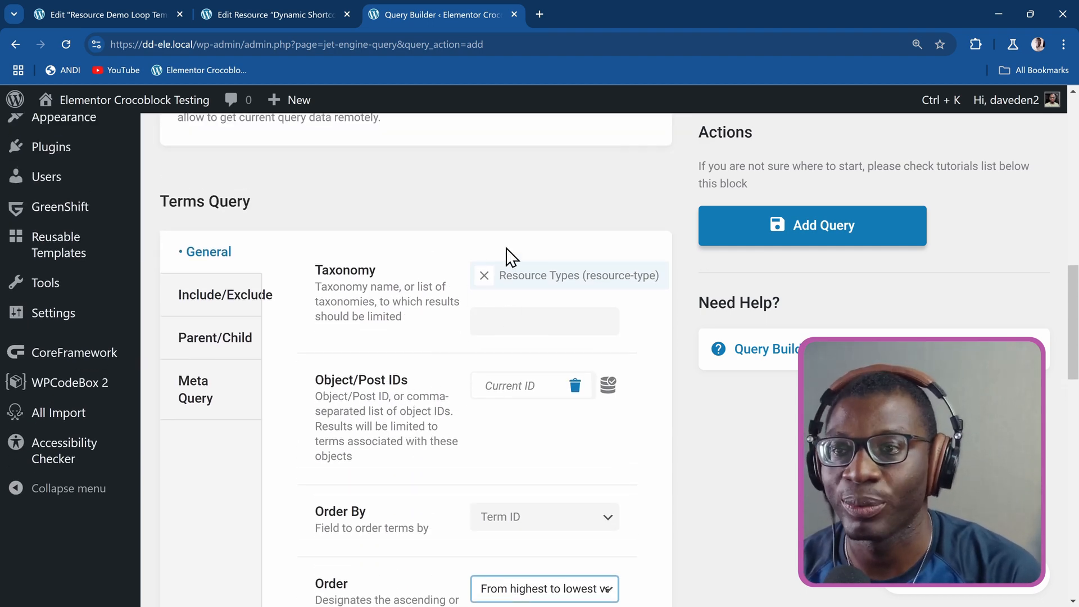
{"action": "scroll", "coordinate": [630, 242], "scroll_direction": "up", "scroll_amount": 10}
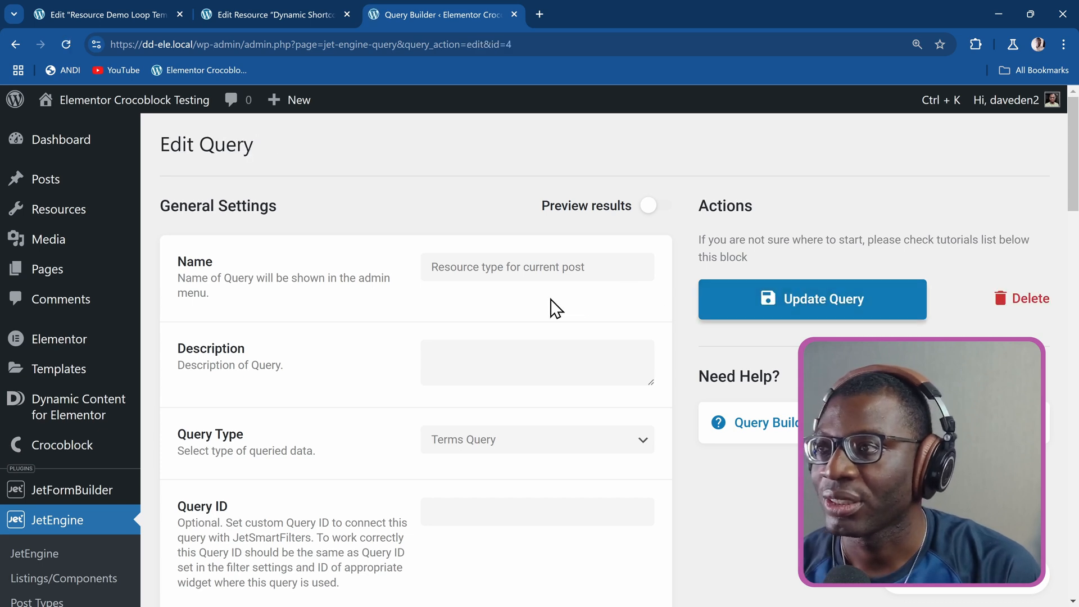
Start a new JetEngine listing item with Query Builder as its source and "Resource type for current post" as its query.
{"action": "scroll", "coordinate": [594, 263], "scroll_direction": "down", "scroll_amount": 1}
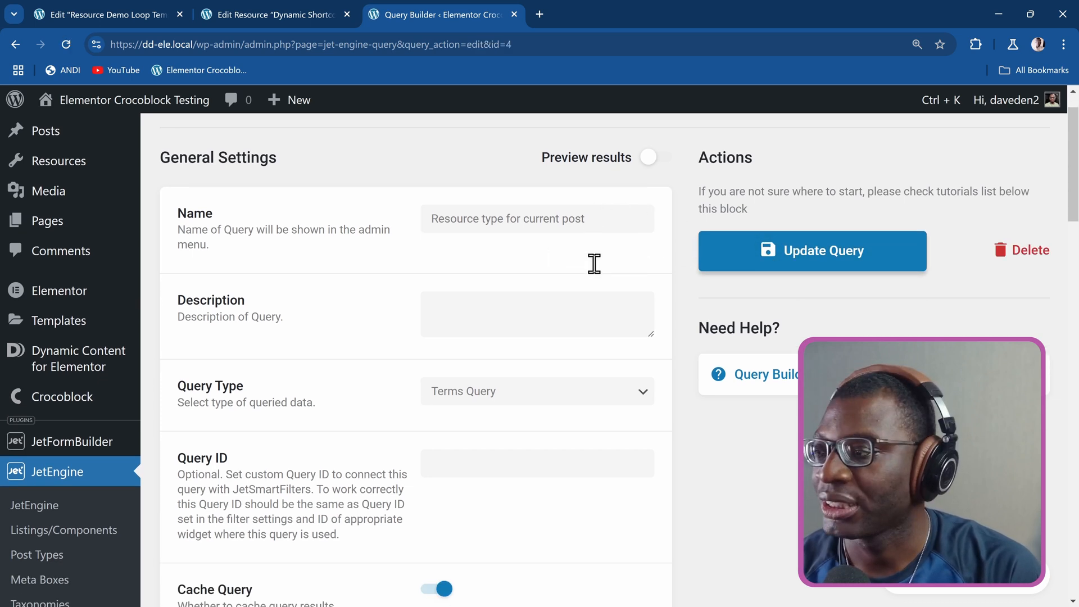
{"action": "scroll", "coordinate": [594, 264], "scroll_direction": "down", "scroll_amount": 2}
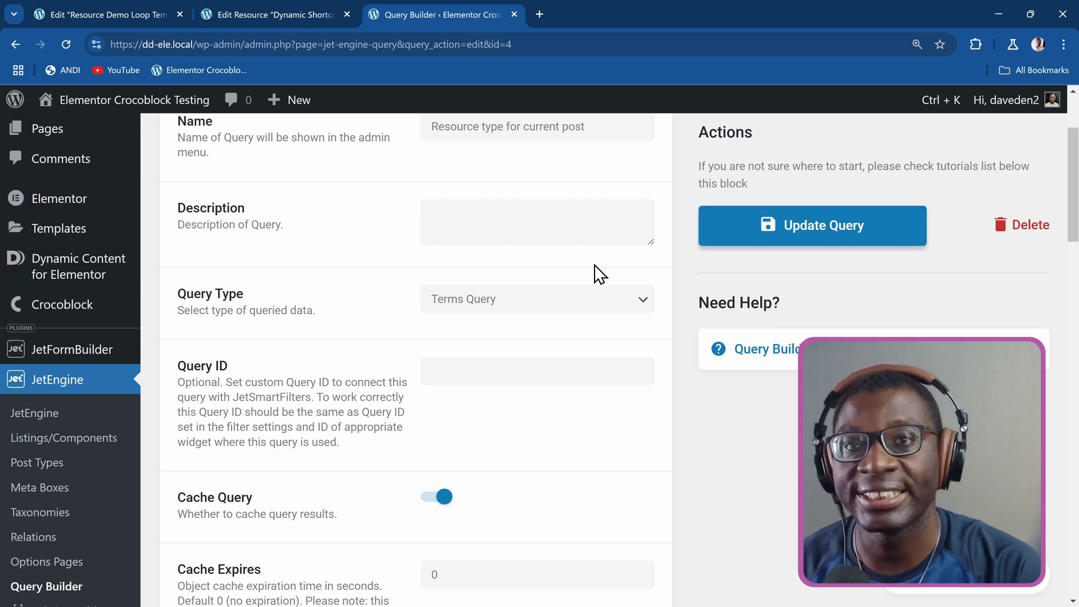
{"action": "scroll", "coordinate": [356, 254], "scroll_direction": "down", "scroll_amount": 3}
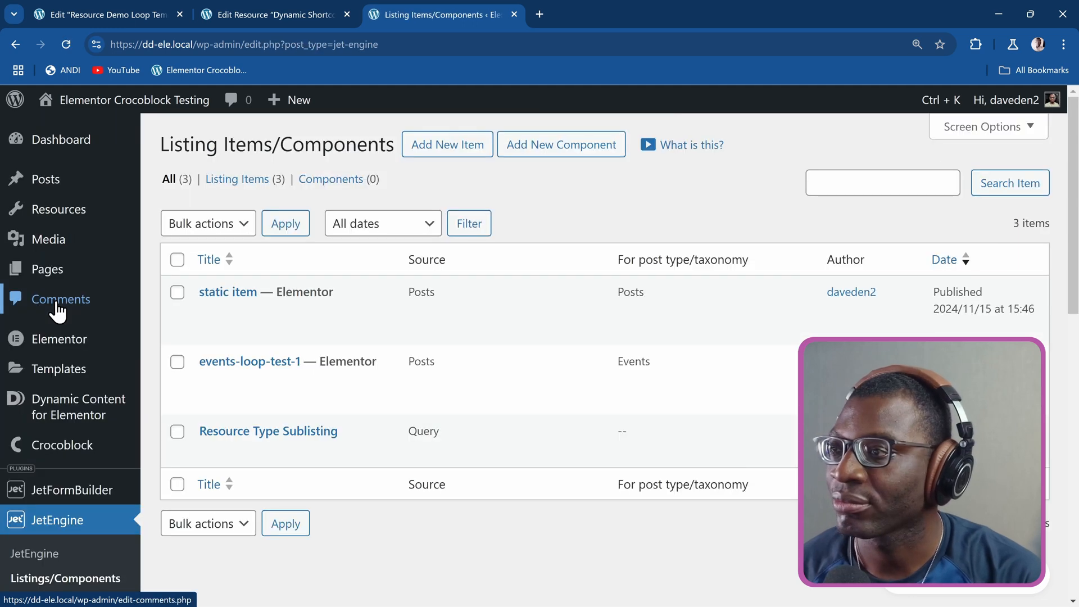
{"action": "left_click", "coordinate": [444, 146]}
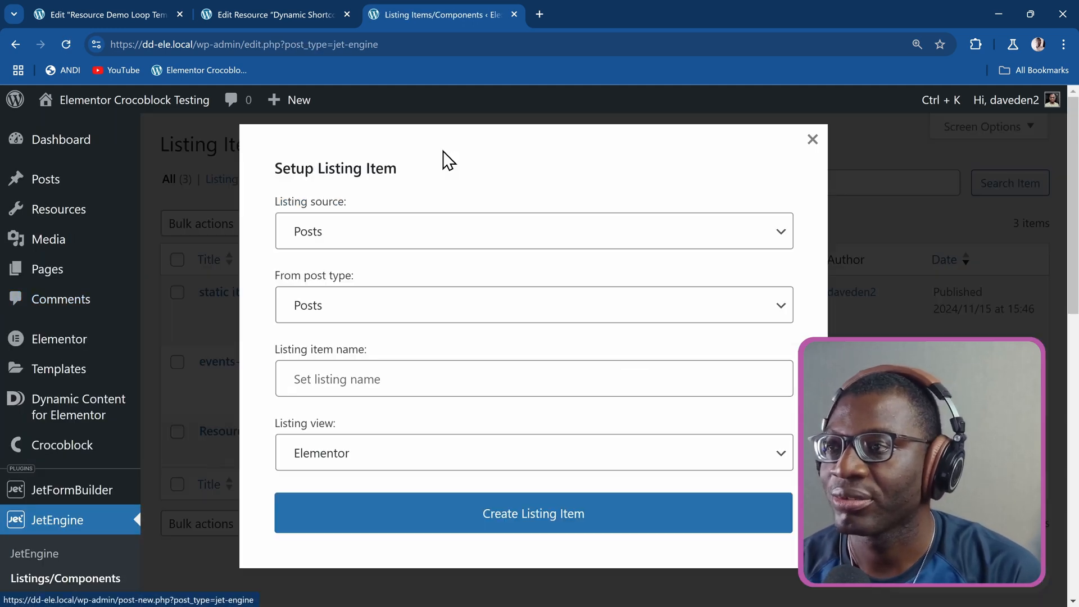
{"action": "left_click", "coordinate": [348, 242]}
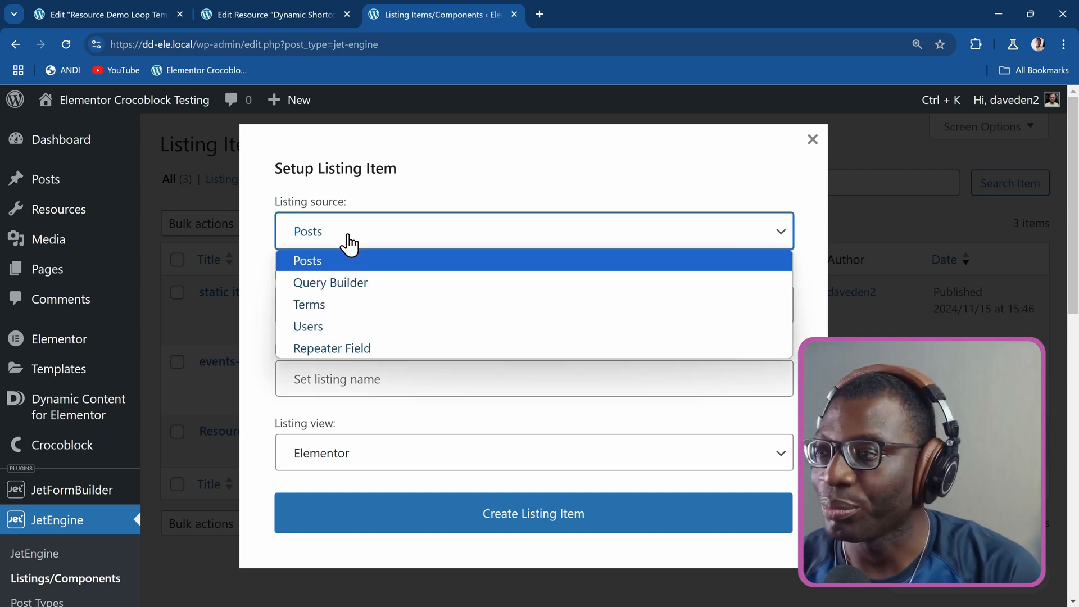
{"action": "left_click", "coordinate": [350, 285]}
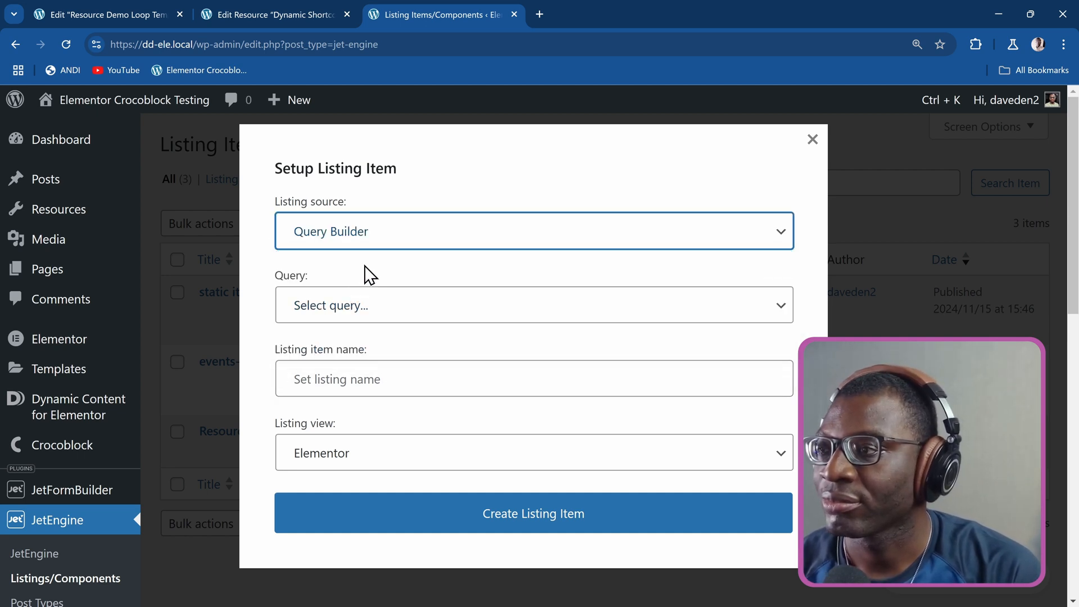
{"action": "left_click", "coordinate": [358, 306]}
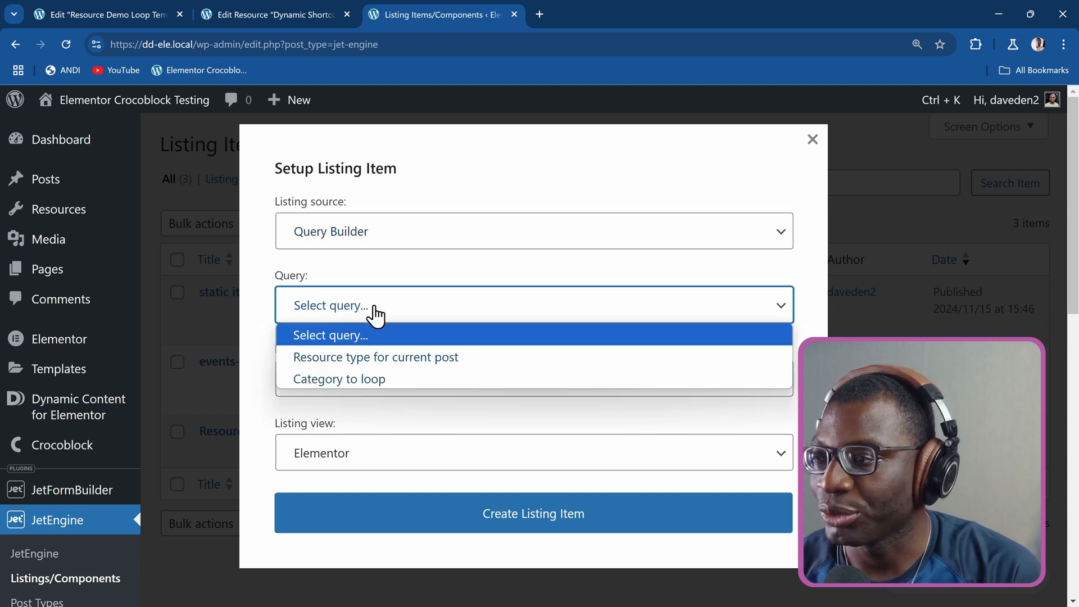
{"action": "left_click", "coordinate": [430, 357]}
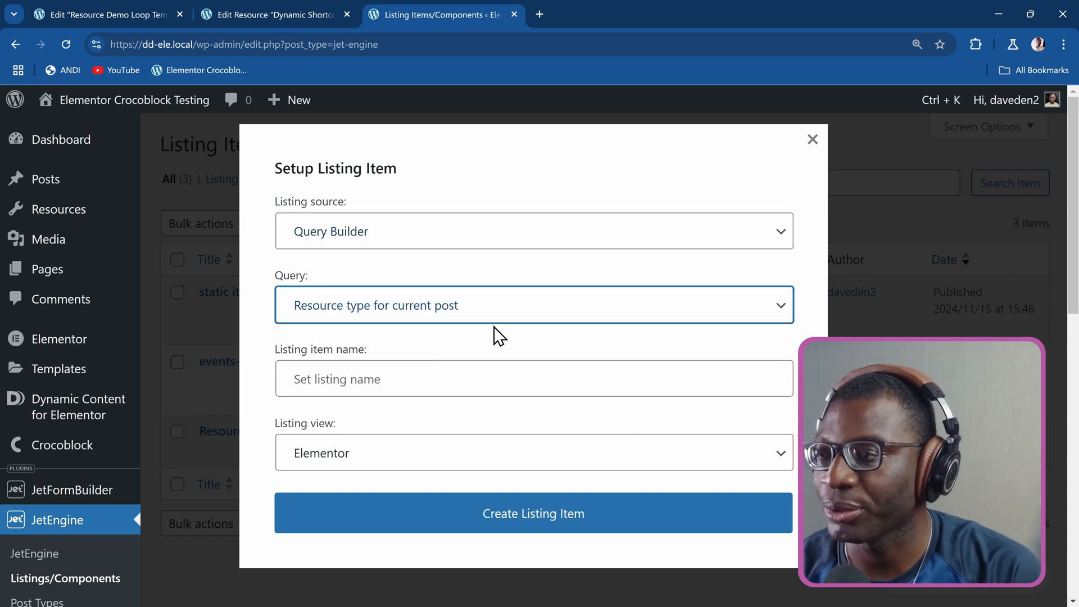
Name the listing item "Resource Type Listing" and create it with the Elementor view.
{"action": "left_click", "coordinate": [393, 376]}
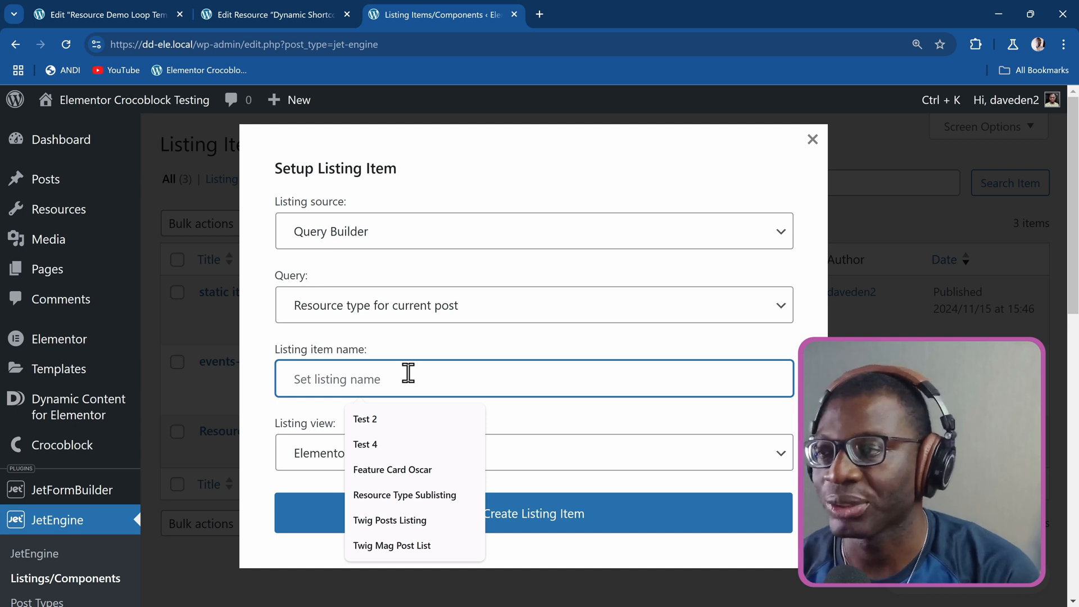
{"action": "type", "text": "Resource Type"}
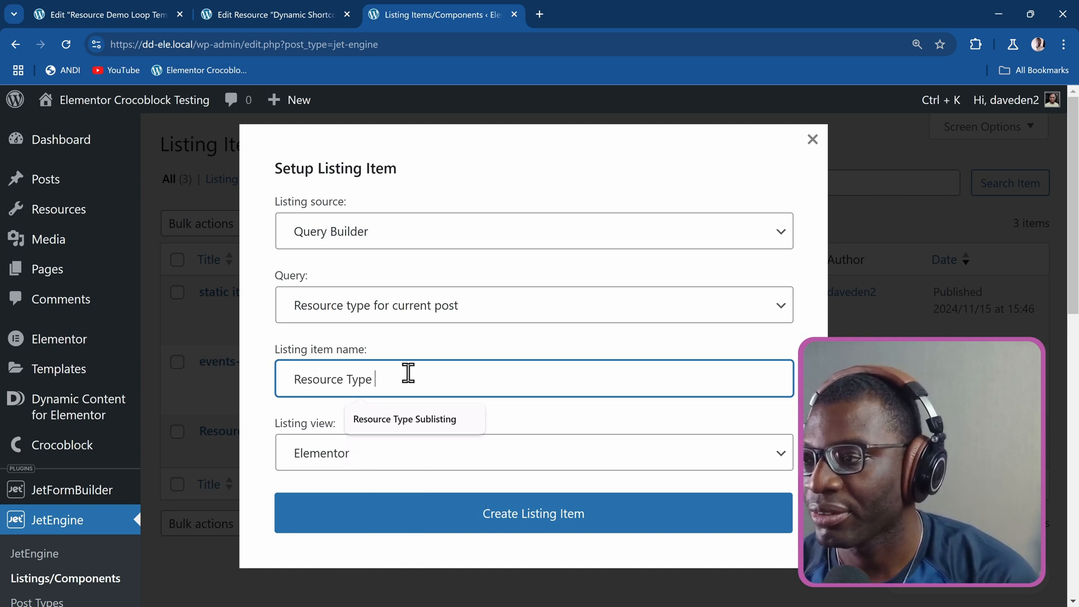
{"action": "type", "text": " Listing"}
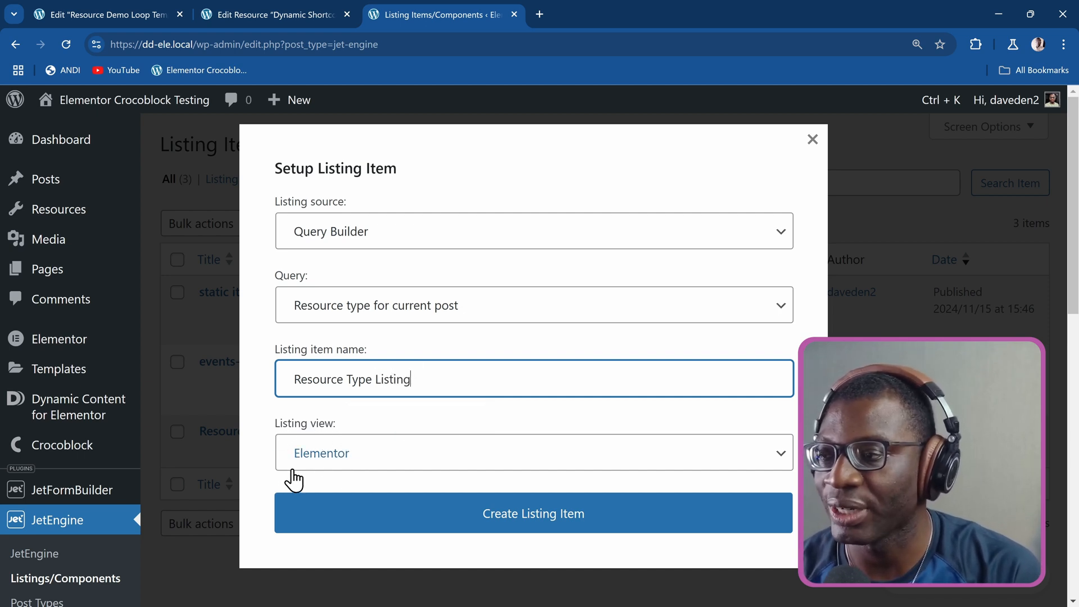
{"action": "left_click", "coordinate": [488, 536]}
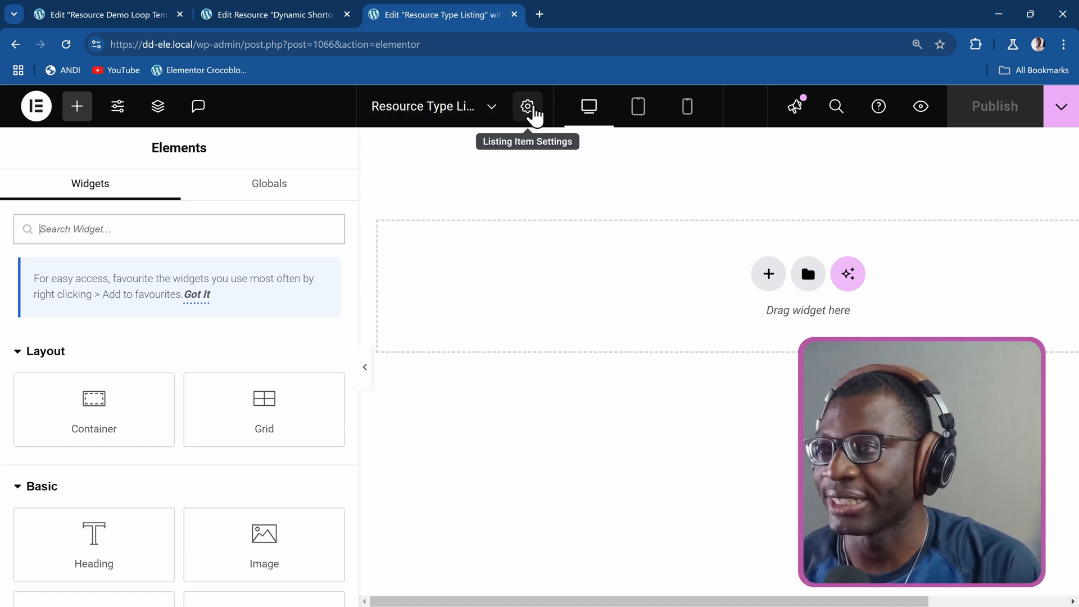
Check the listing item settings, and open the Resource Type taxonomy in a new browser tab through the command search for "resource type".
{"action": "left_click", "coordinate": [528, 107]}
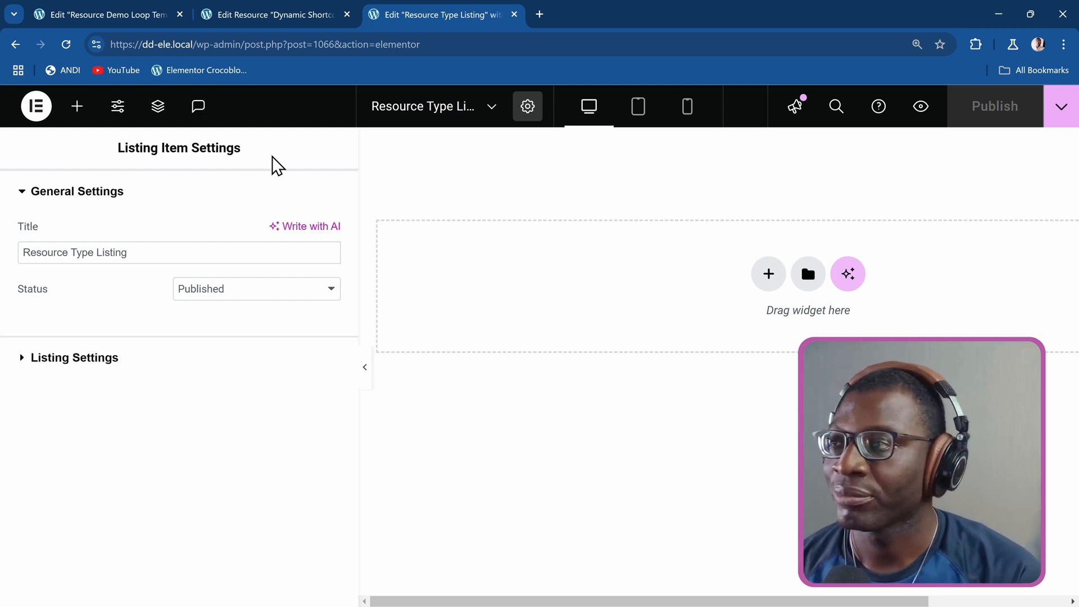
{"action": "key", "text": "ctrl+e"}
{"action": "type", "text": "resource "}
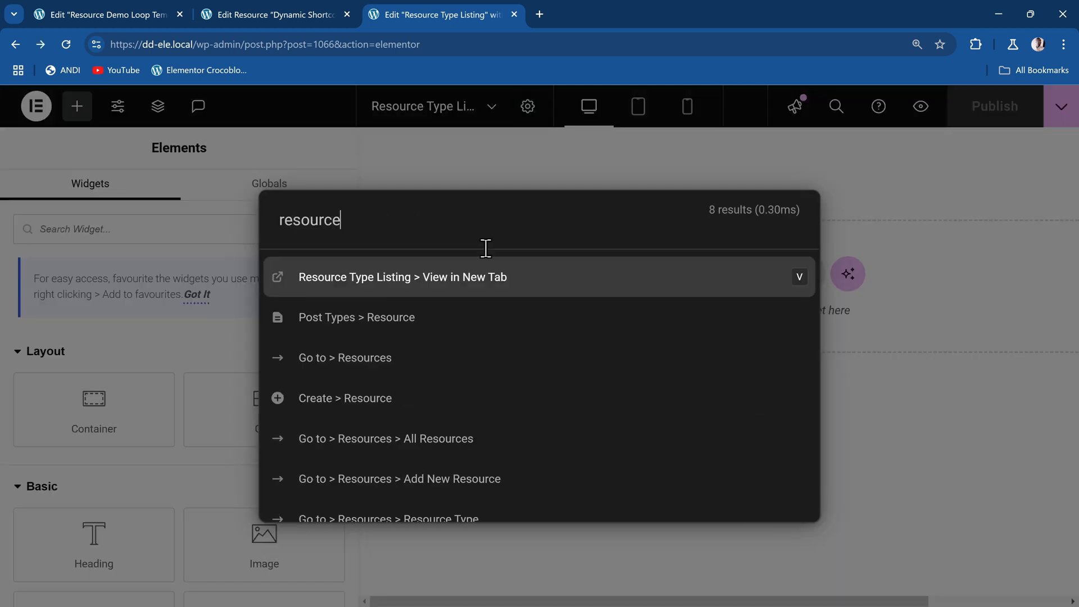
{"action": "type", "text": "type"}
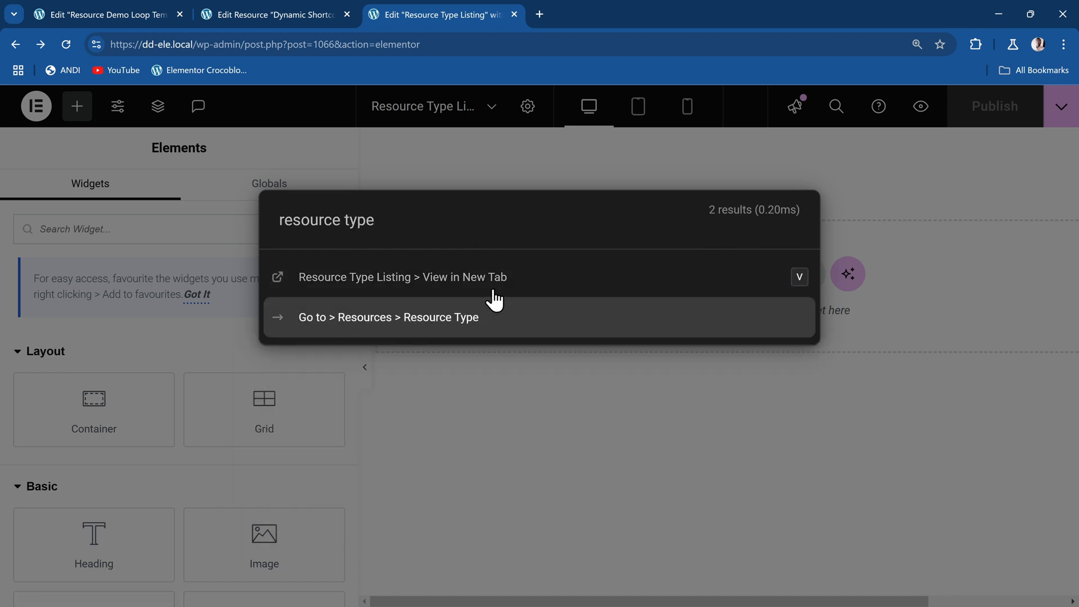
{"action": "key", "text": "ctrl+Return"}
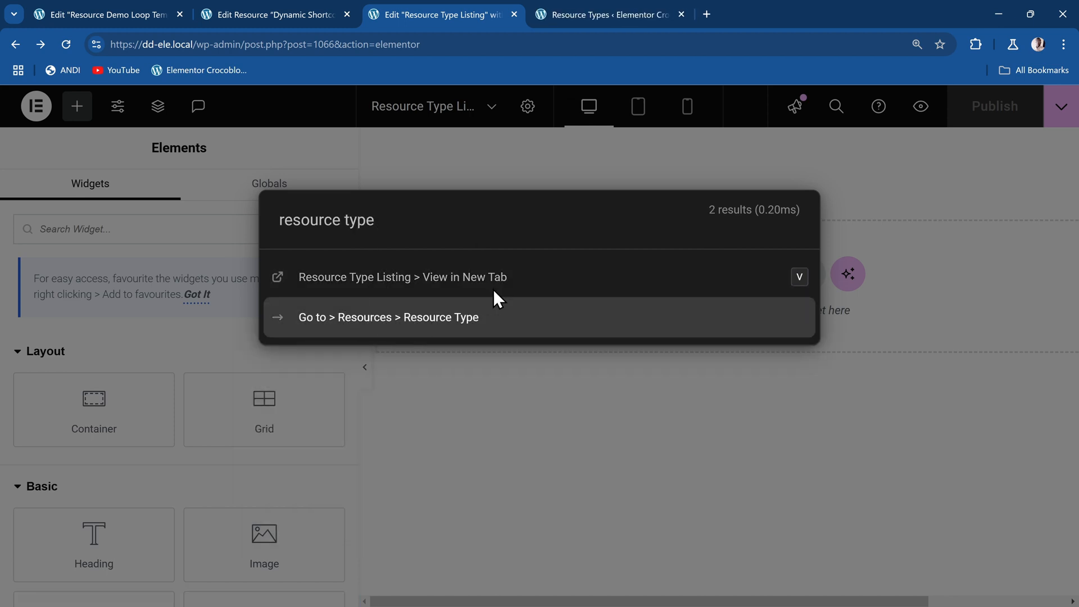
{"action": "key", "text": "ctrl+Tab"}
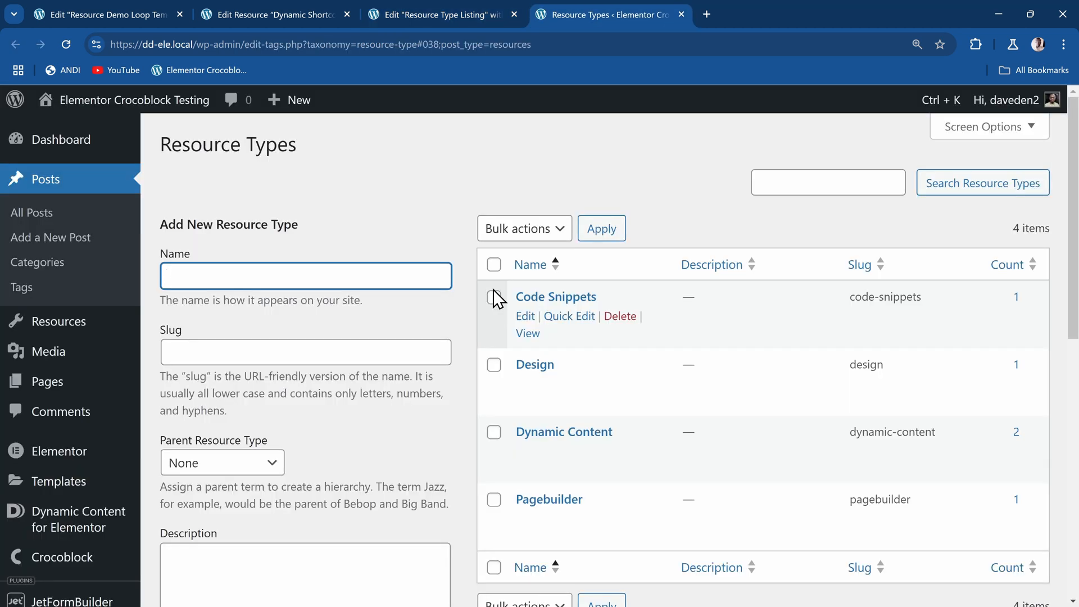
Open the Code Snippets resource type and review its custom fields, including Resource Type Description and Label Bg Color.
{"action": "left_click", "coordinate": [554, 304]}
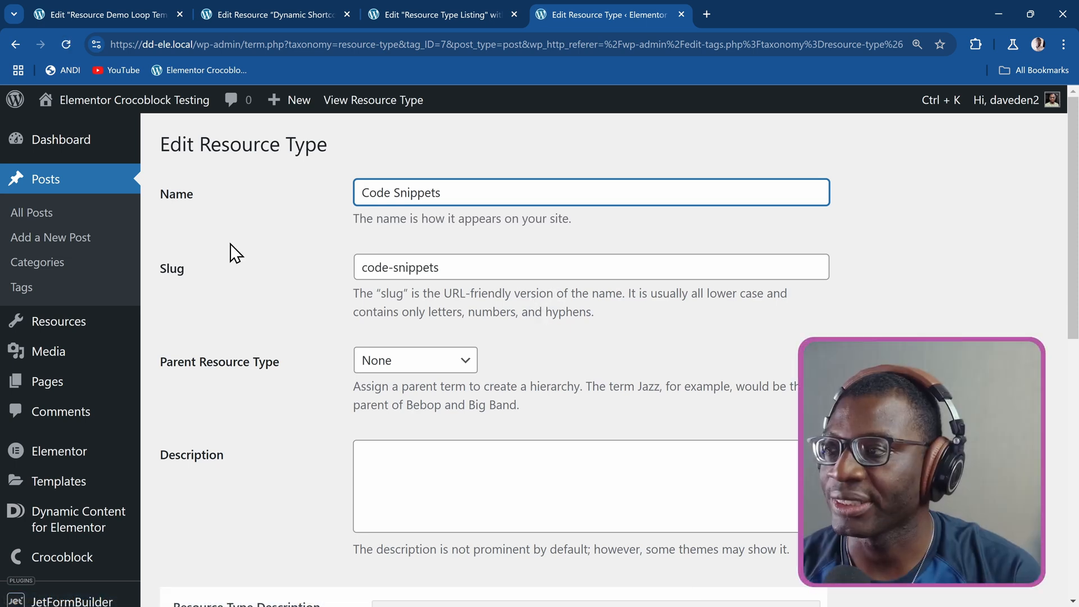
{"action": "scroll", "coordinate": [200, 276], "scroll_direction": "down", "scroll_amount": 6}
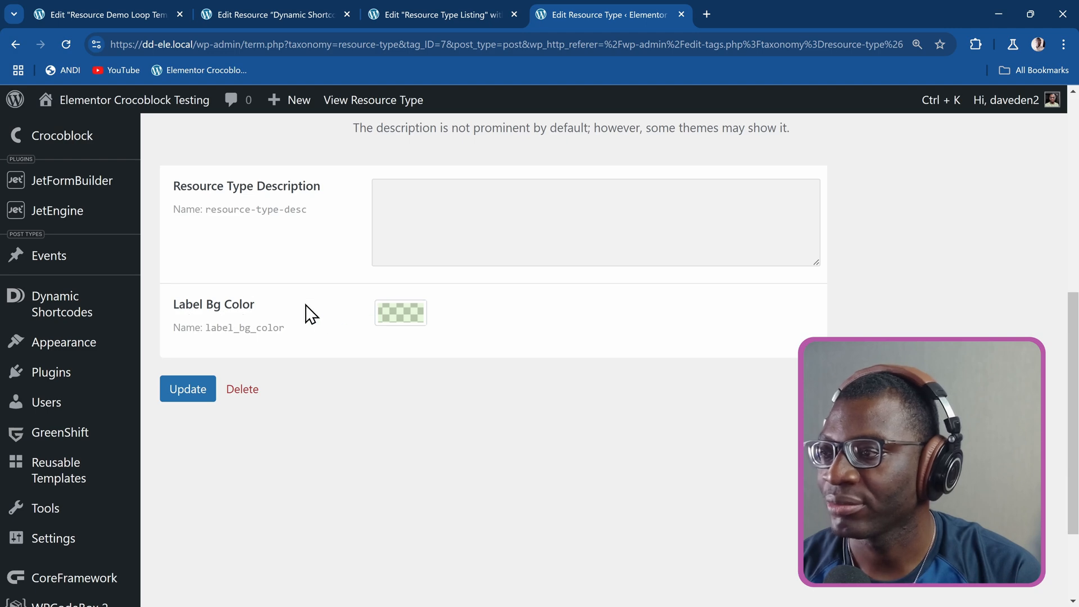
{"action": "scroll", "coordinate": [285, 294], "scroll_direction": "up", "scroll_amount": 6}
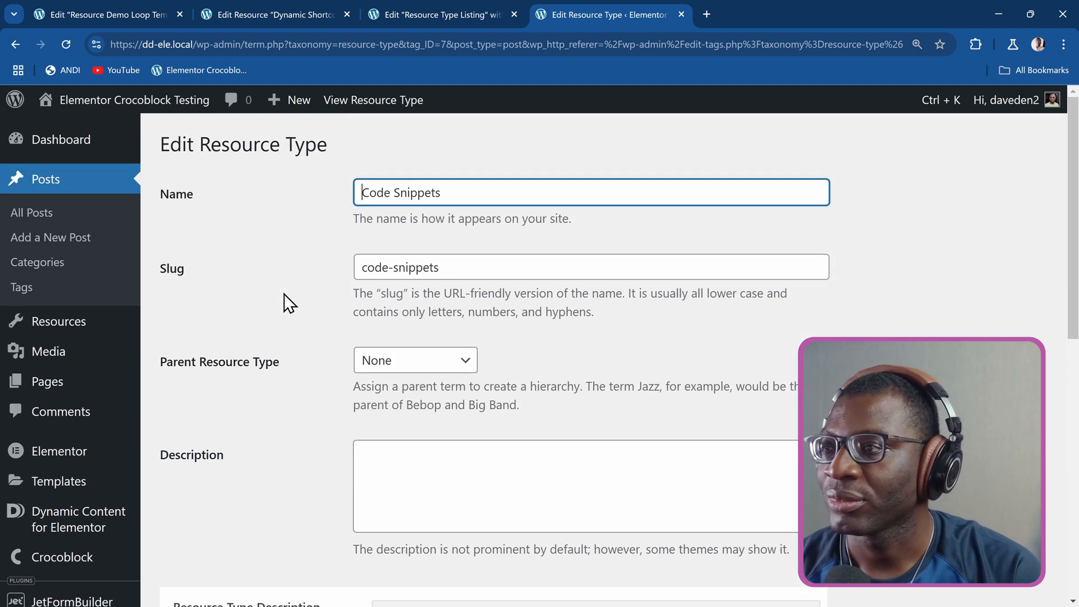
Return to the Resource Type Listing template in Elementor and add a Heading widget to the empty canvas.
{"action": "left_click", "coordinate": [426, 17]}
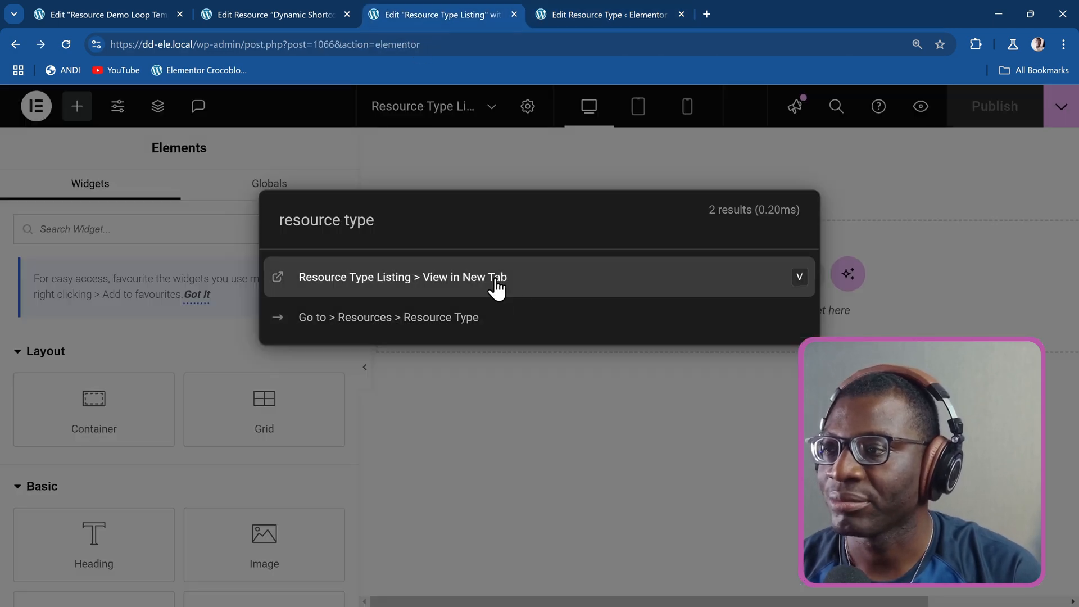
{"action": "key", "text": "Escape"}
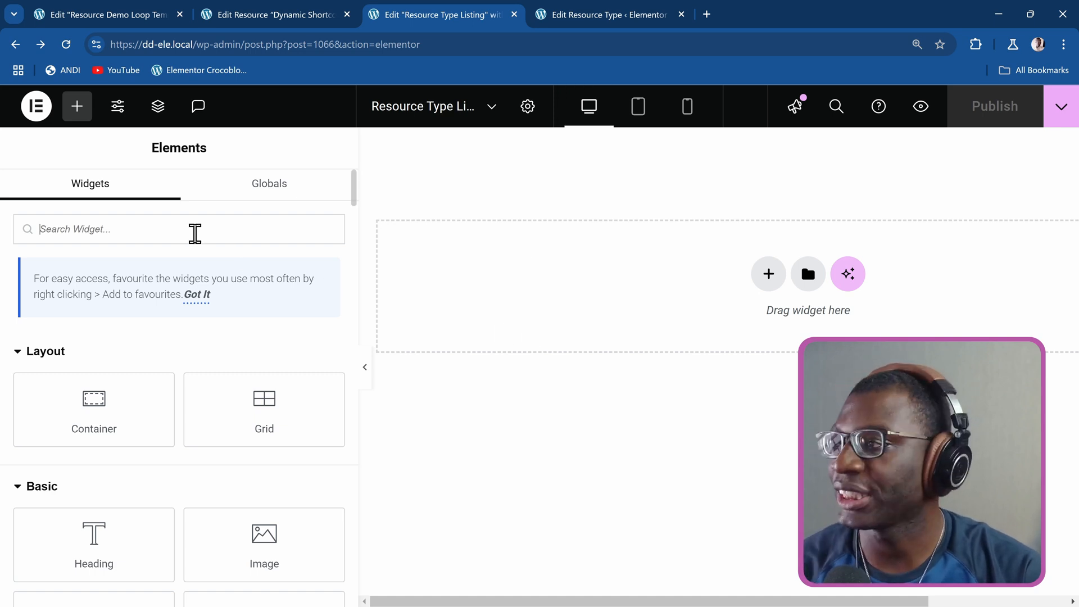
{"action": "left_click", "coordinate": [194, 234]}
{"action": "type", "text": "head"}
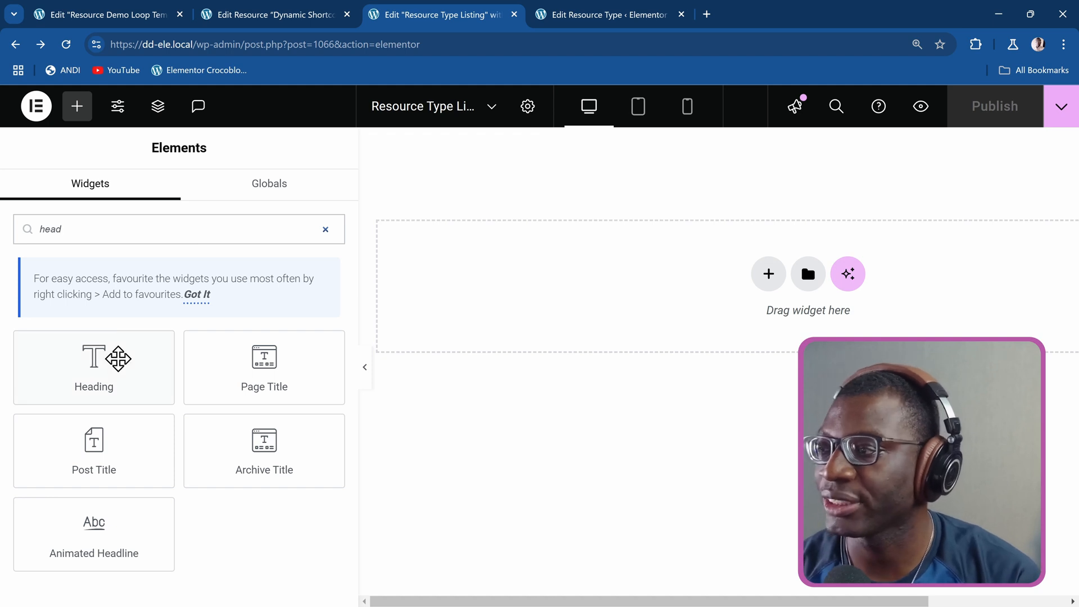
{"action": "left_click_drag", "start_coordinate": [116, 356], "coordinate": [543, 298]}
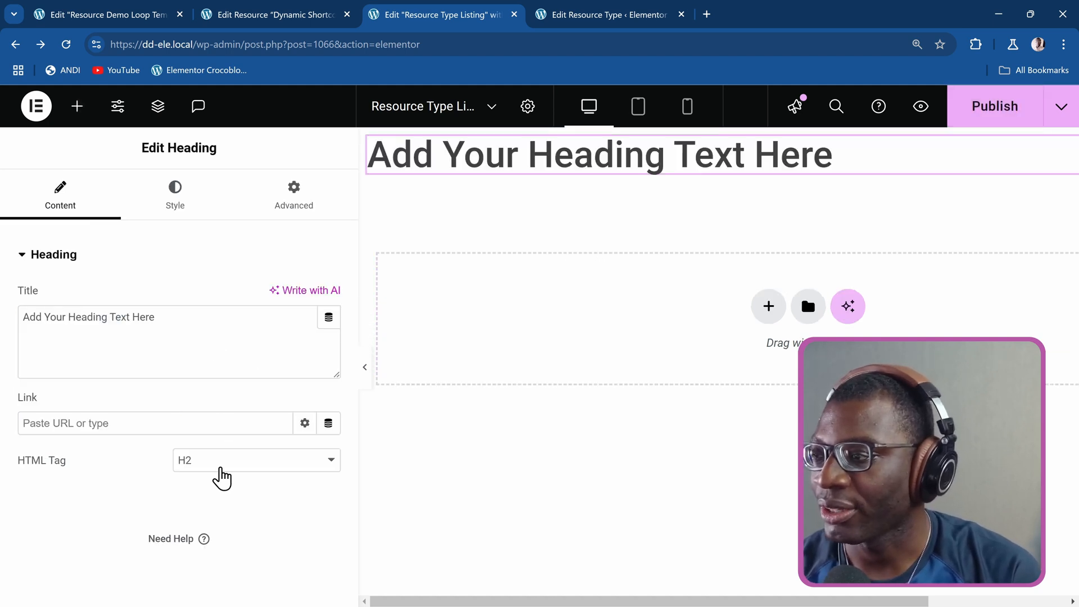
Set the heading's HTML tag to span and link its title to the JetEngine Term Field dynamic tag.
{"action": "left_click", "coordinate": [224, 472]}
{"action": "left_click", "coordinate": [219, 420]}
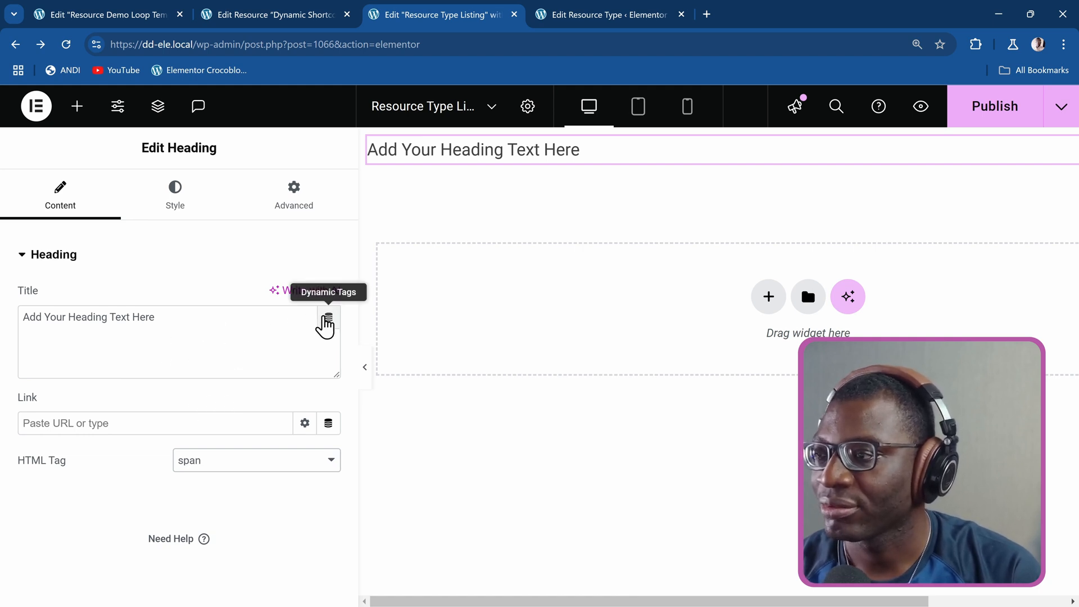
{"action": "left_click", "coordinate": [329, 318]}
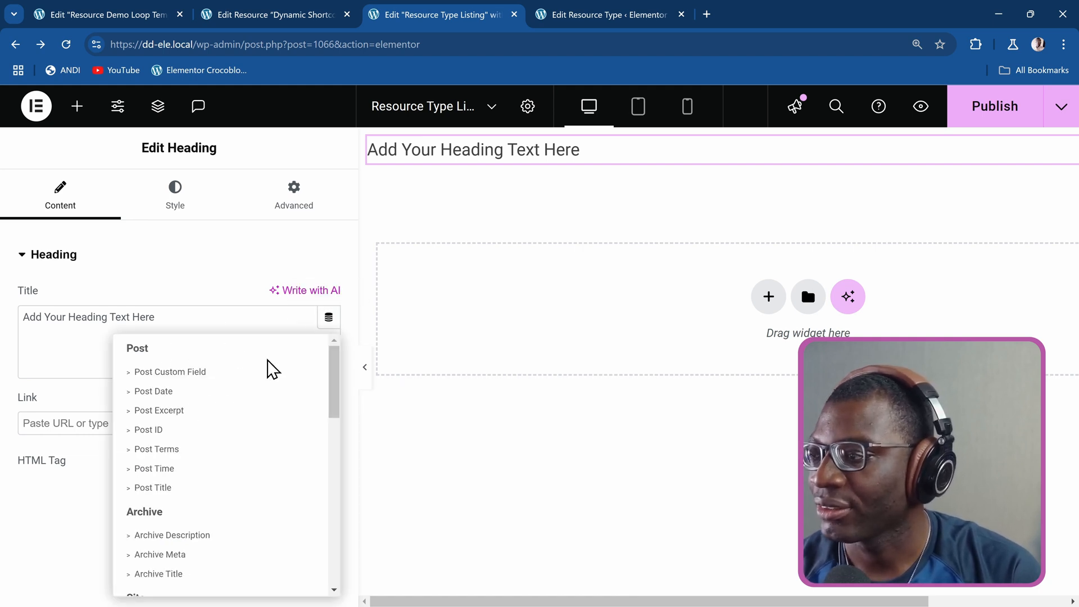
{"action": "scroll", "coordinate": [272, 369], "scroll_direction": "down", "scroll_amount": 9}
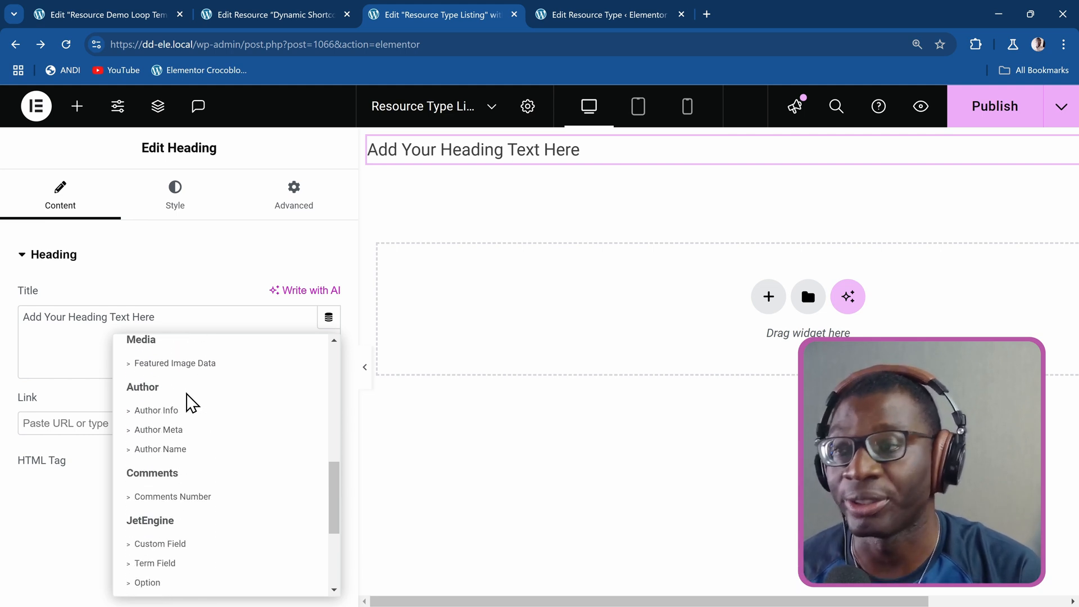
{"action": "scroll", "coordinate": [188, 402], "scroll_direction": "down", "scroll_amount": 3}
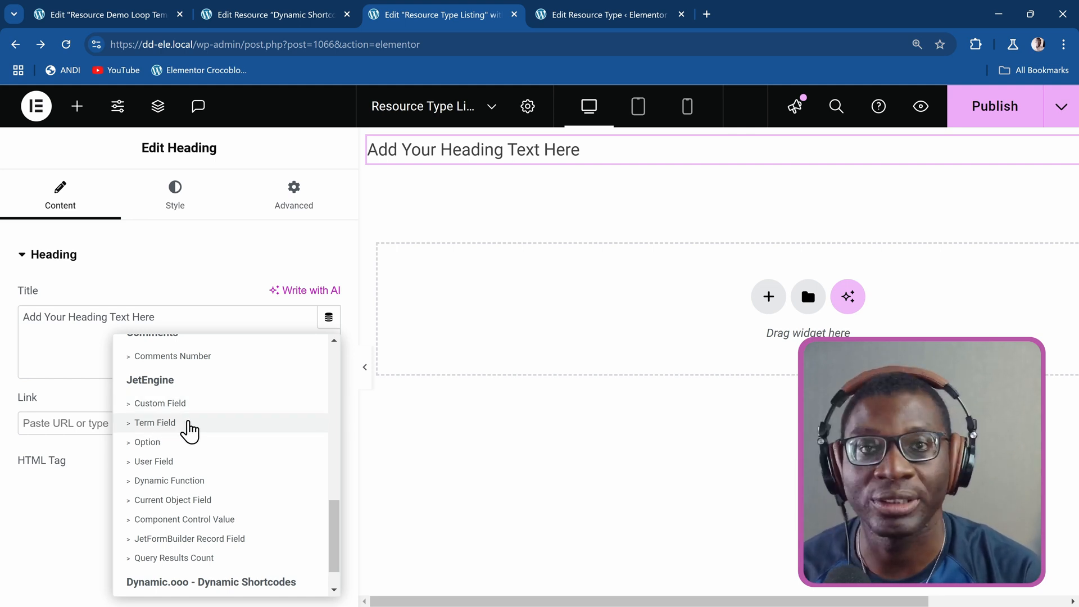
{"action": "left_click", "coordinate": [189, 431]}
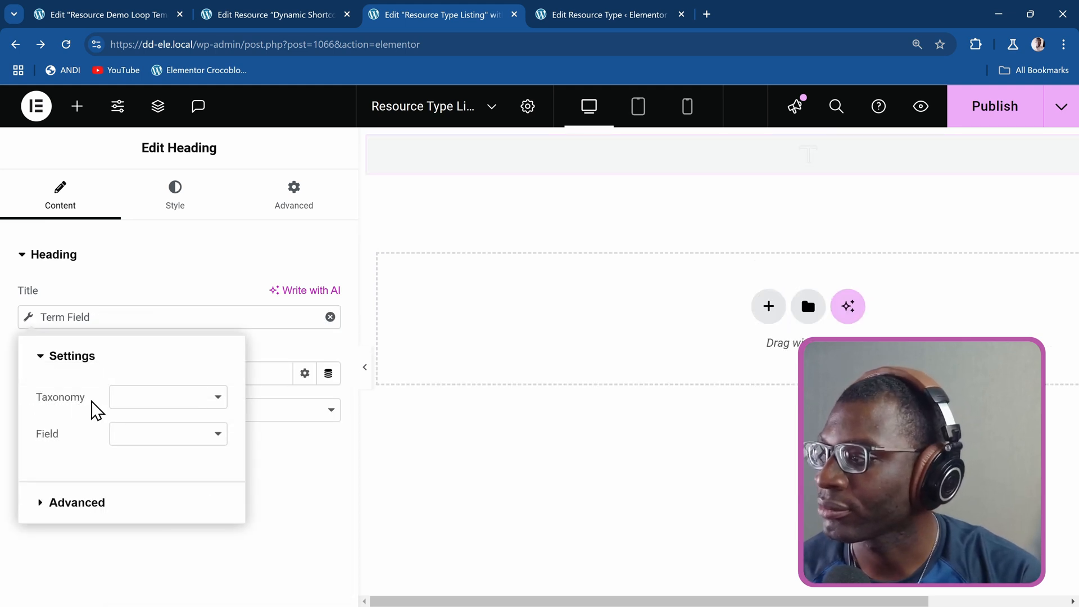
Configure the title's Term Field with the Resource Types taxonomy and the Term name field.
{"action": "left_click", "coordinate": [172, 402]}
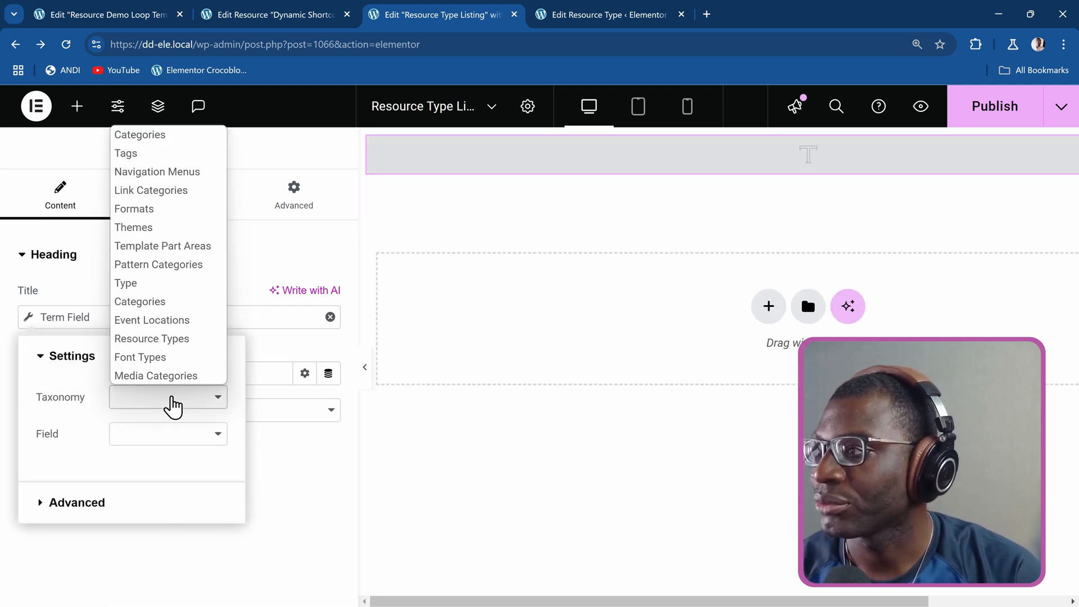
{"action": "key", "text": "r"}
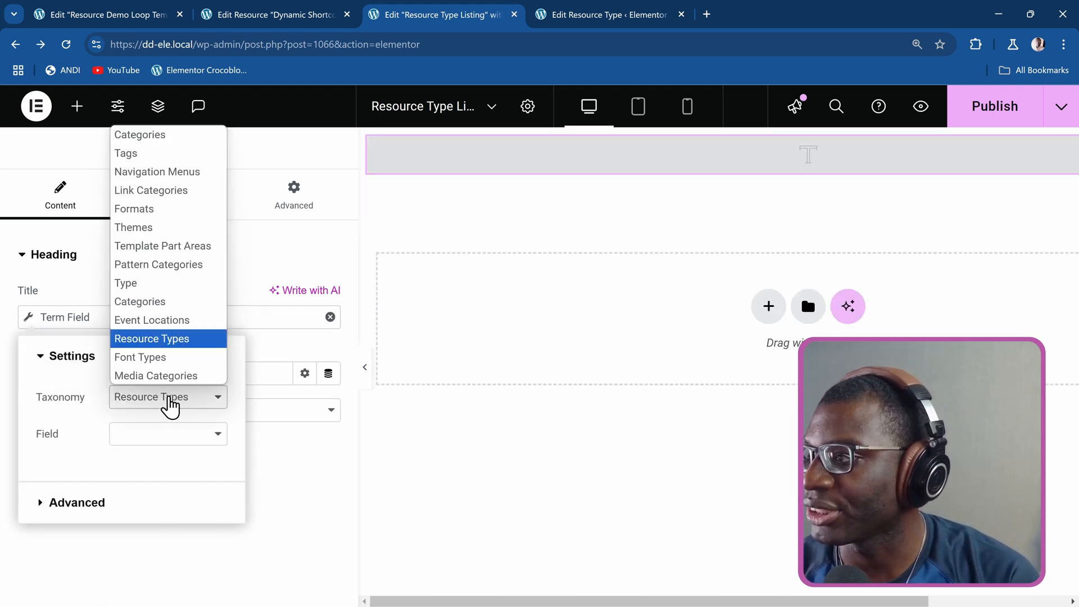
{"action": "left_click", "coordinate": [170, 404]}
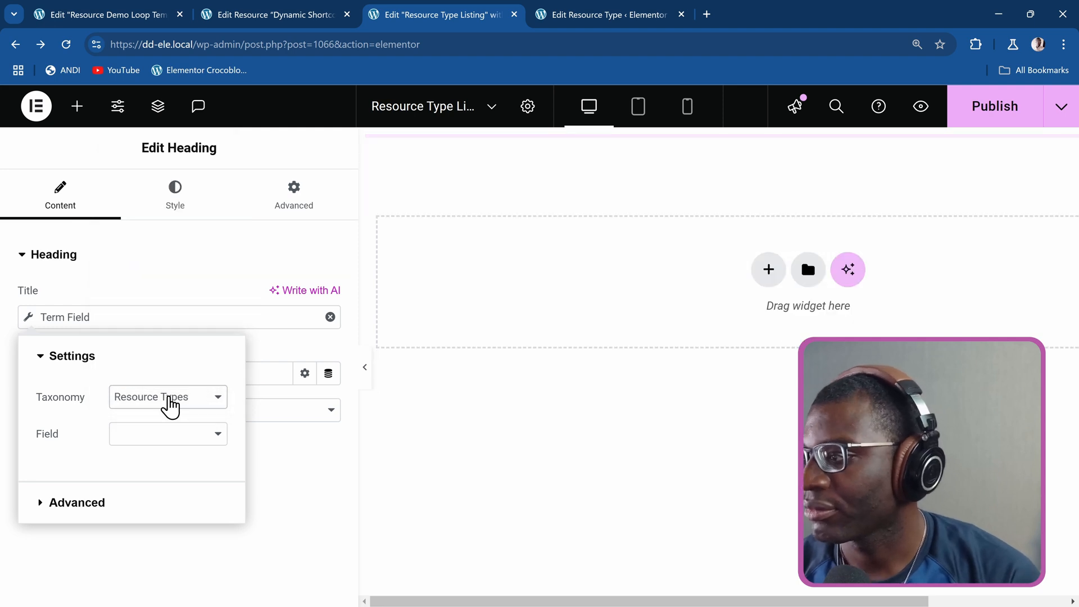
{"action": "left_click", "coordinate": [149, 444]}
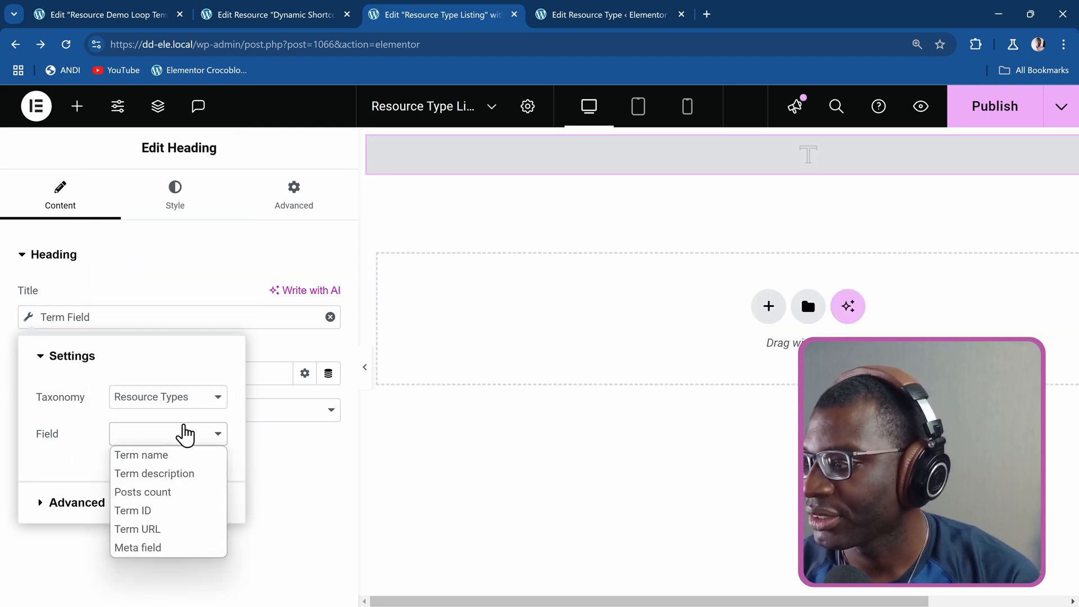
{"action": "left_click", "coordinate": [190, 456]}
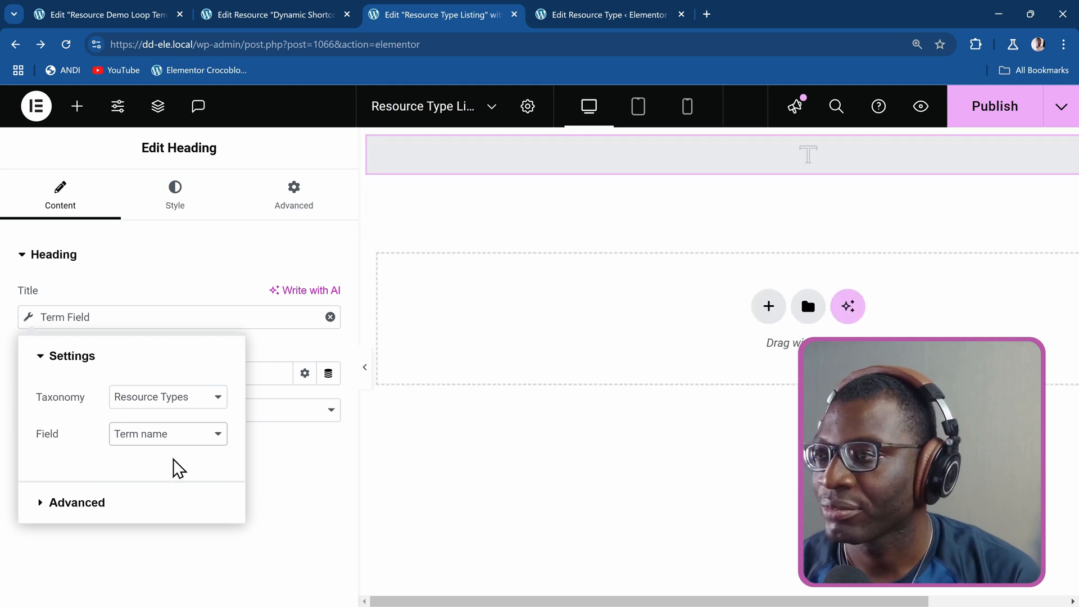
{"action": "left_click", "coordinate": [191, 264]}
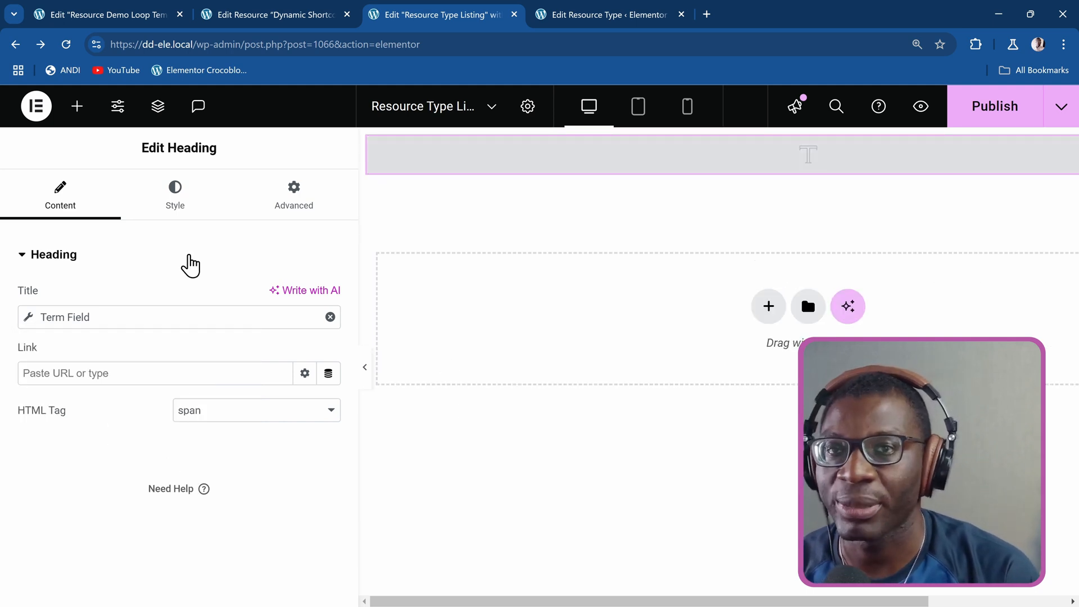
Give the heading a classic background whose colour comes from the JetEngine Term Field dynamic tag.
{"action": "left_click", "coordinate": [256, 198]}
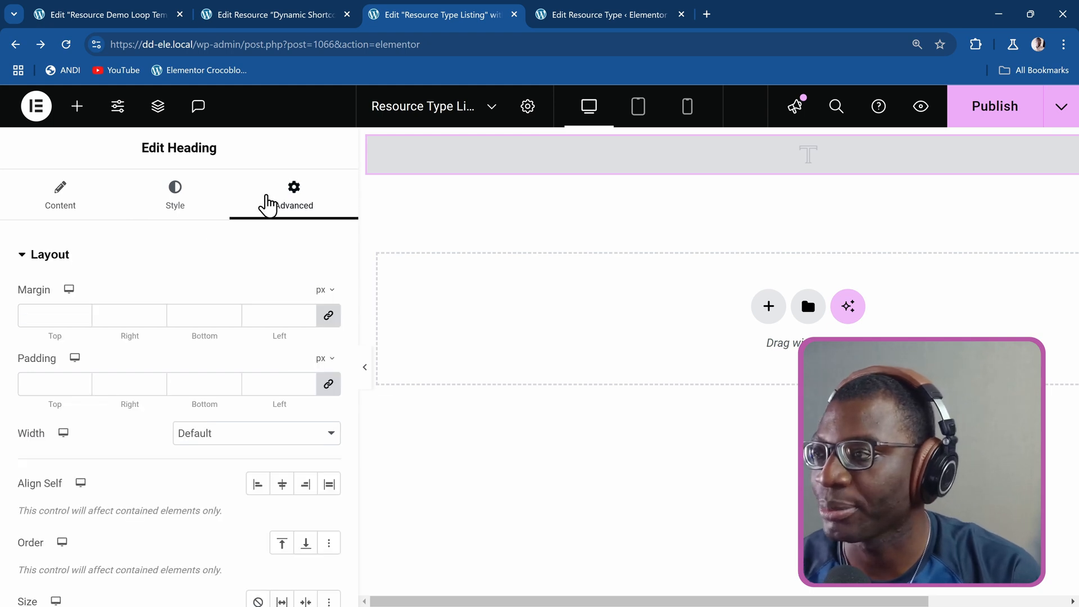
{"action": "scroll", "coordinate": [212, 301], "scroll_direction": "down", "scroll_amount": 5}
{"action": "scroll", "coordinate": [212, 311], "scroll_direction": "down", "scroll_amount": 5}
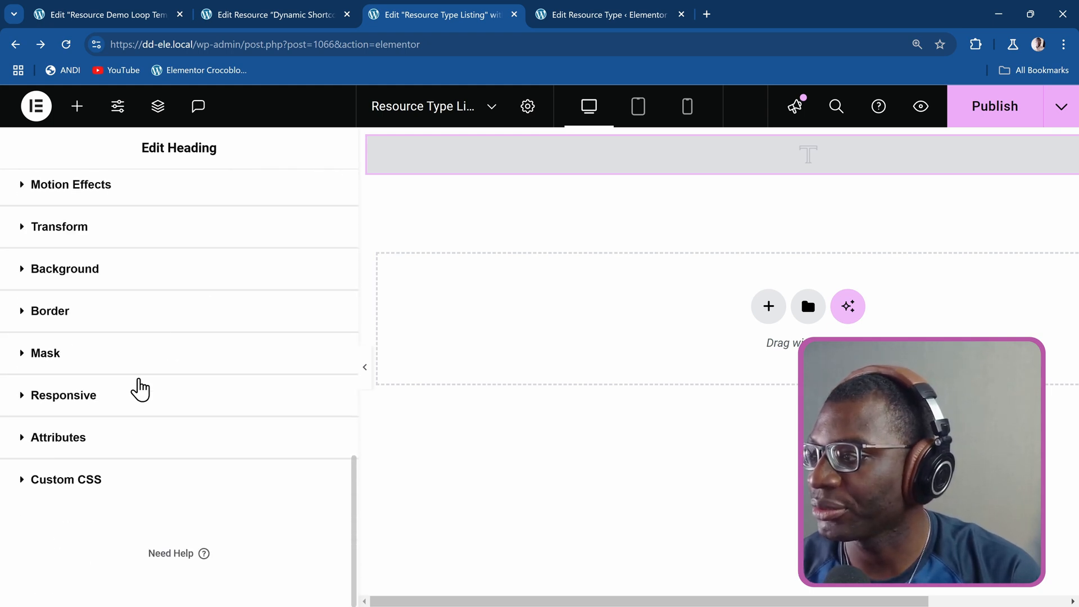
{"action": "left_click", "coordinate": [113, 286]}
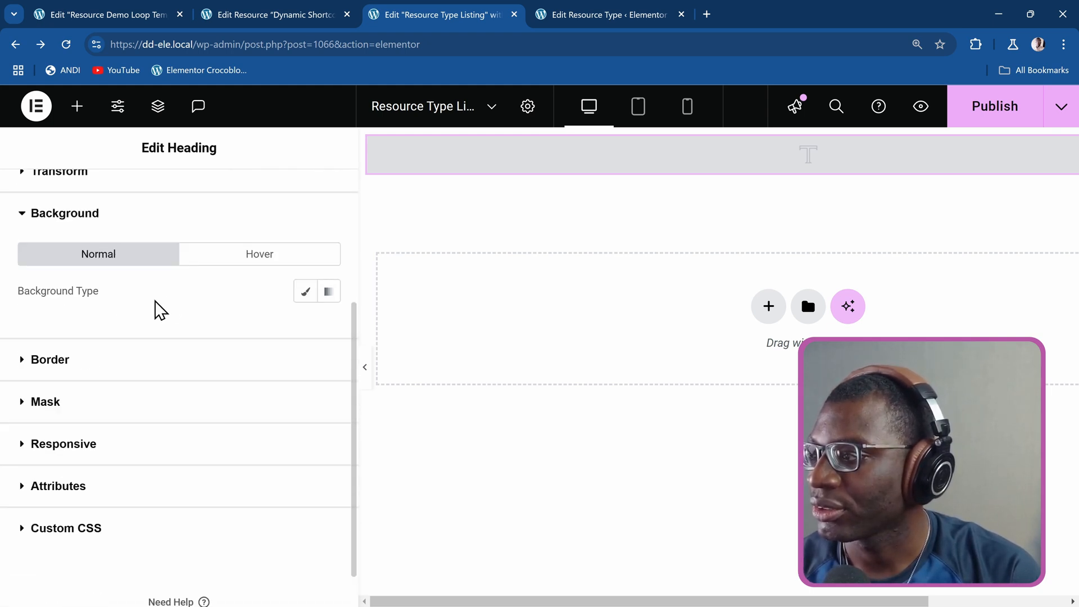
{"action": "left_click", "coordinate": [306, 291]}
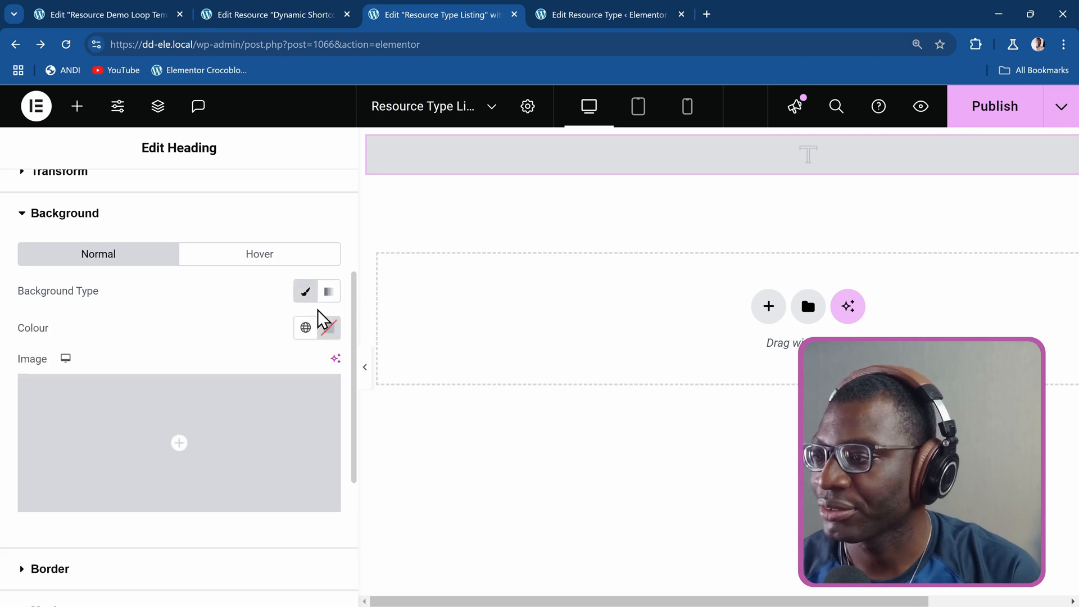
{"action": "left_click", "coordinate": [330, 336]}
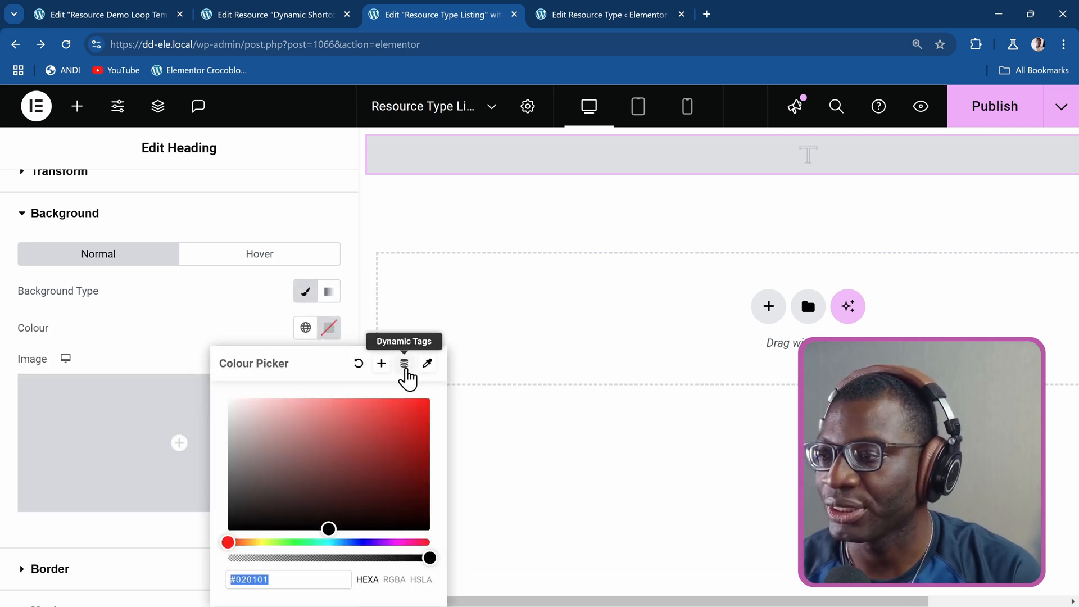
{"action": "left_click", "coordinate": [407, 371]}
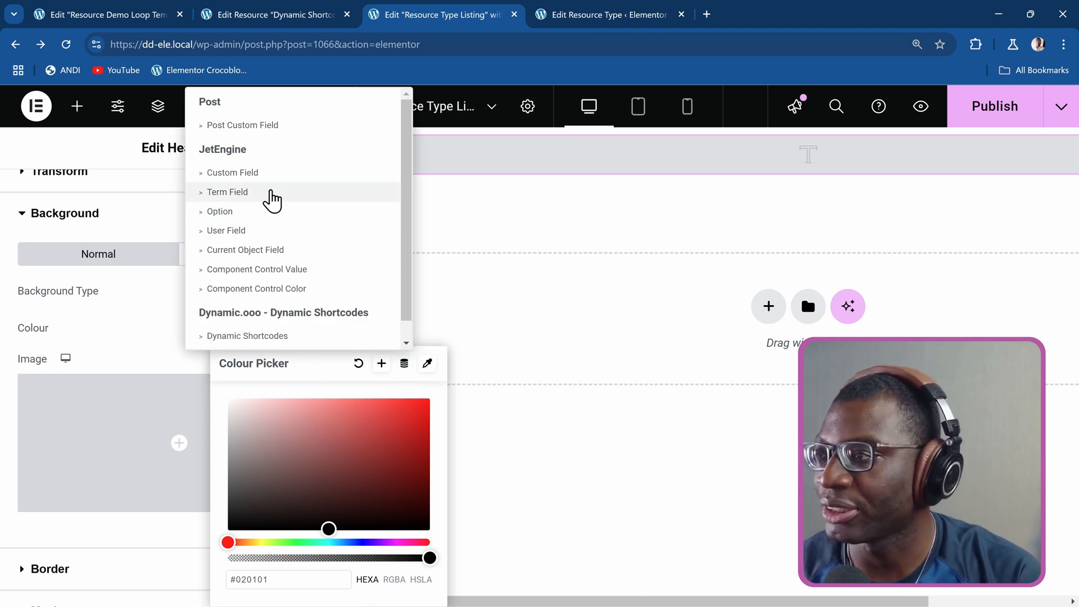
{"action": "left_click", "coordinate": [269, 192]}
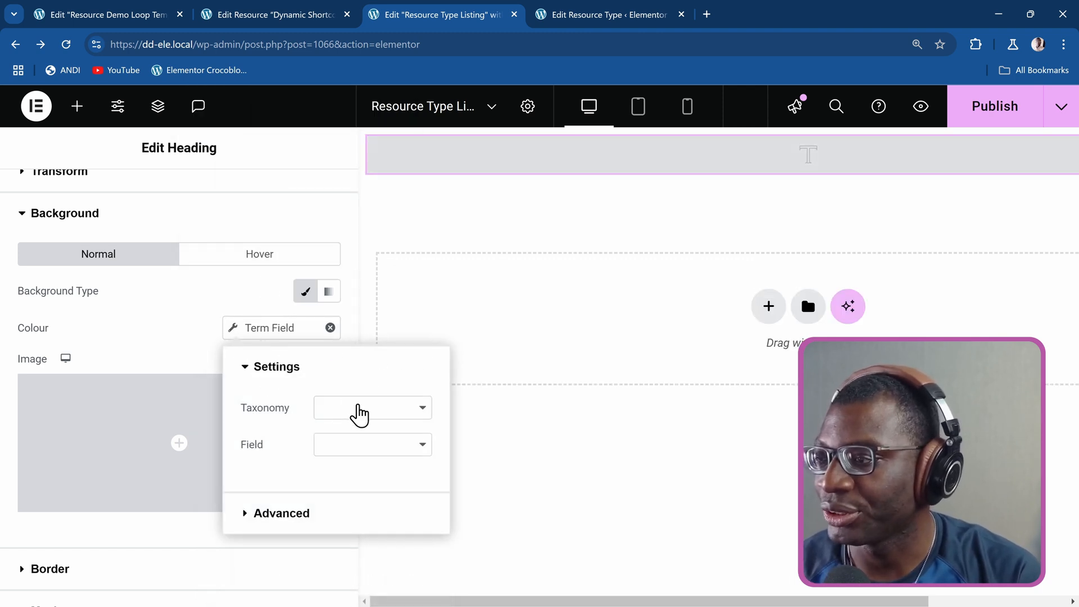
Set the background colour's Term Field to the Resource Types taxonomy and choose Meta field as its source.
{"action": "left_click", "coordinate": [366, 413]}
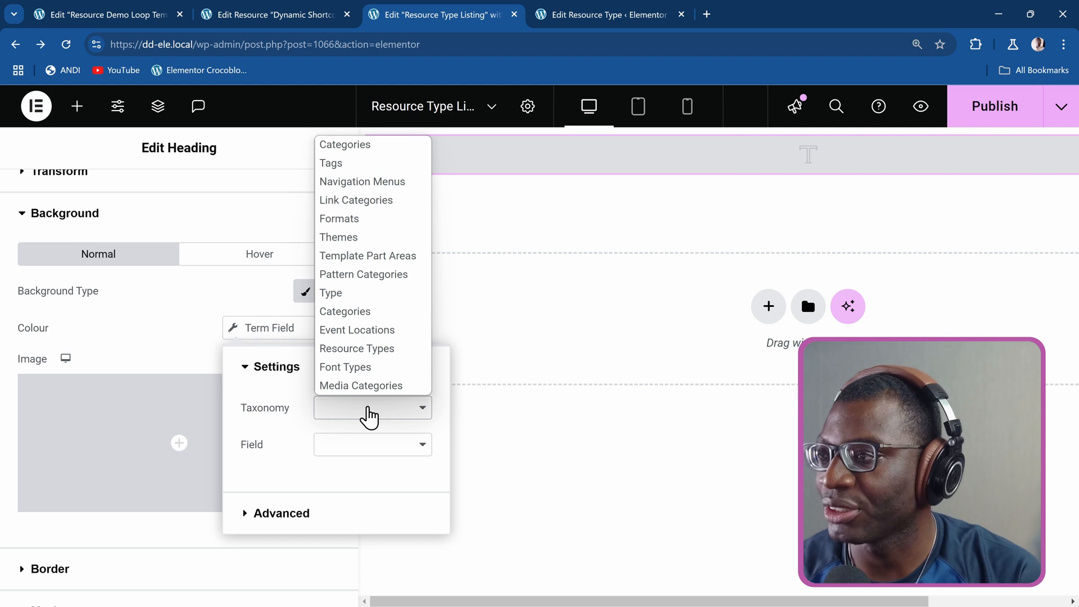
{"action": "left_click", "coordinate": [373, 349]}
{"action": "left_click", "coordinate": [421, 354]}
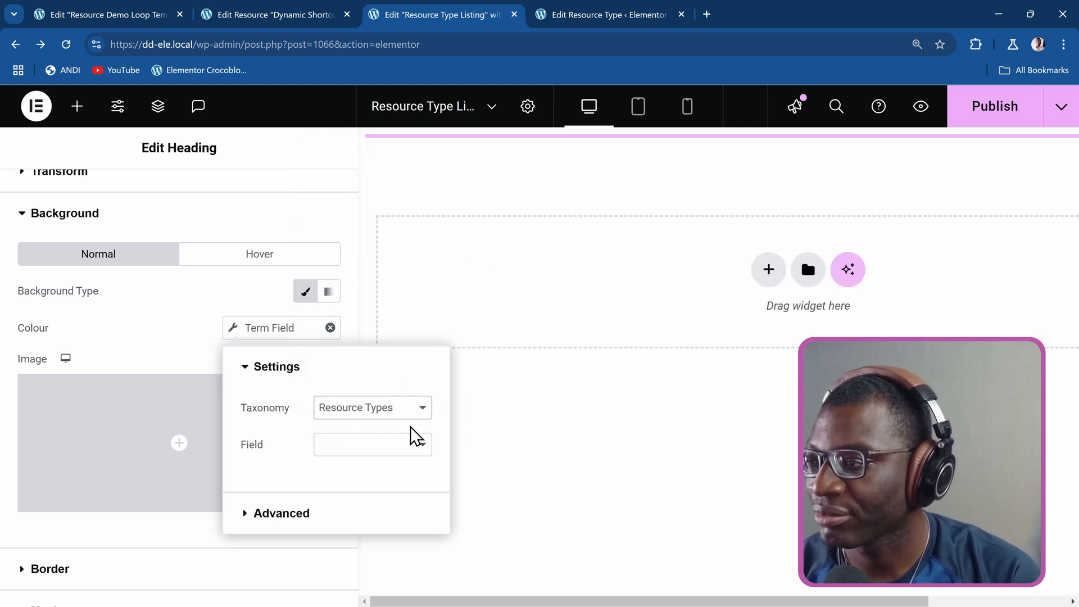
{"action": "left_click", "coordinate": [361, 447]}
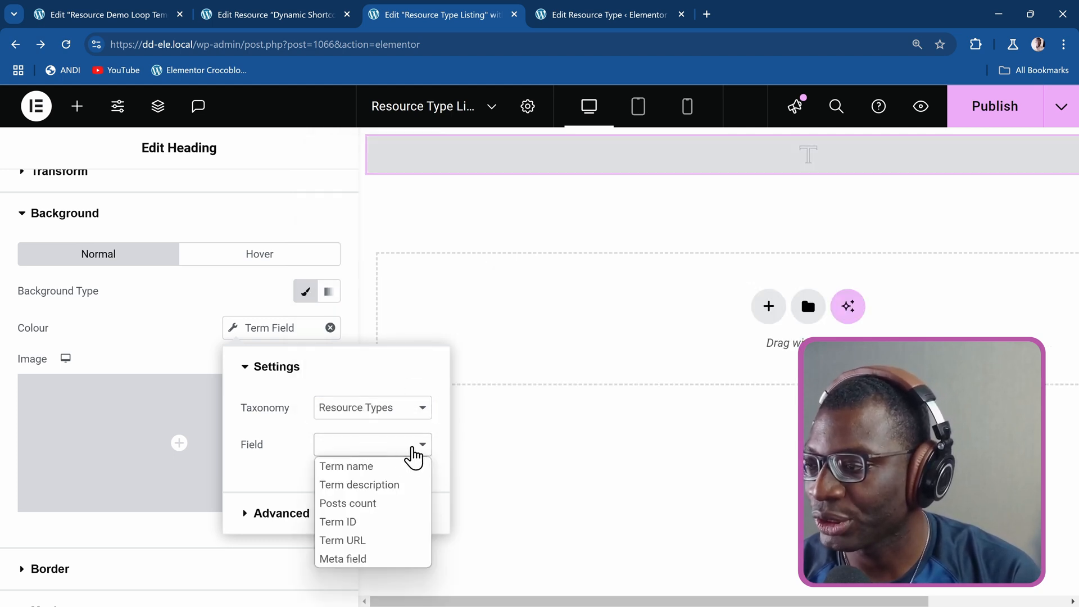
{"action": "left_click", "coordinate": [381, 560]}
{"action": "left_click", "coordinate": [382, 484]}
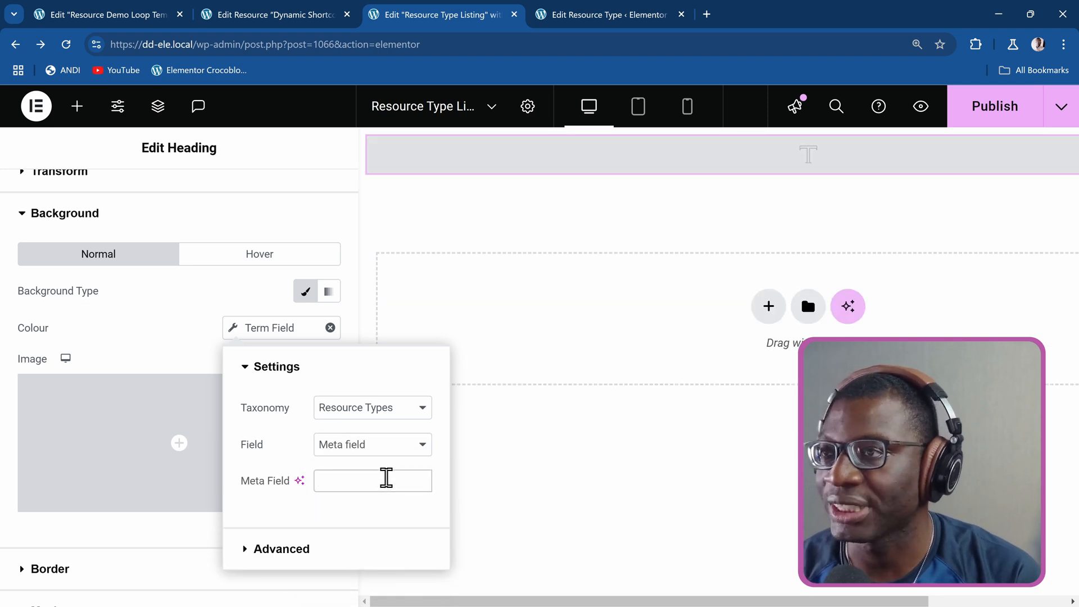
Copy the Label Bg Color field name from the Resource Type browser tab and enter label_bg_color as the background colour's meta field.
{"action": "left_click", "coordinate": [595, 17]}
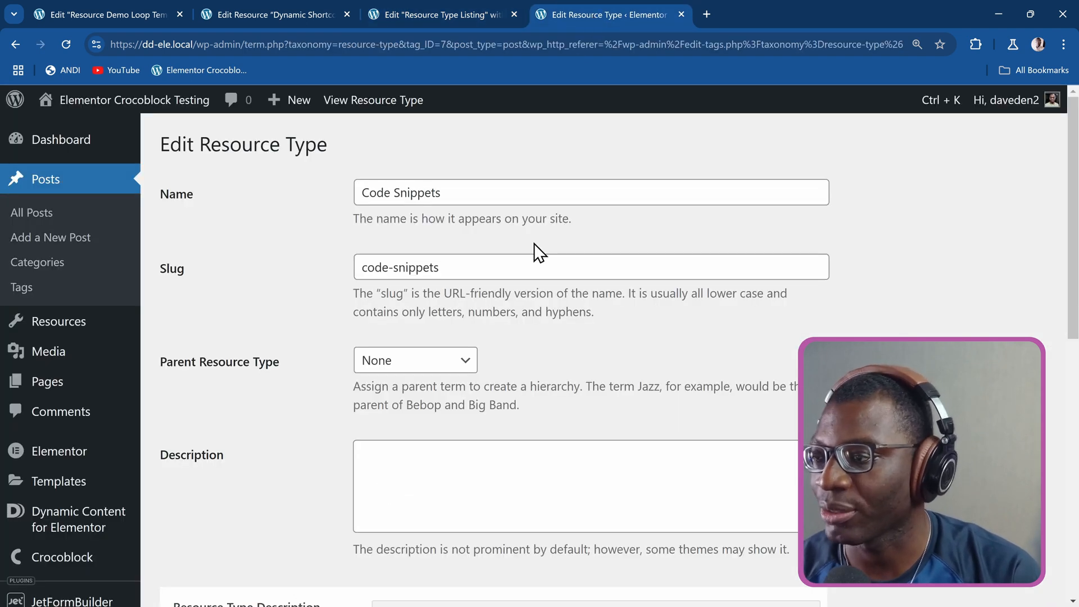
{"action": "scroll", "coordinate": [525, 259], "scroll_direction": "down", "scroll_amount": 10}
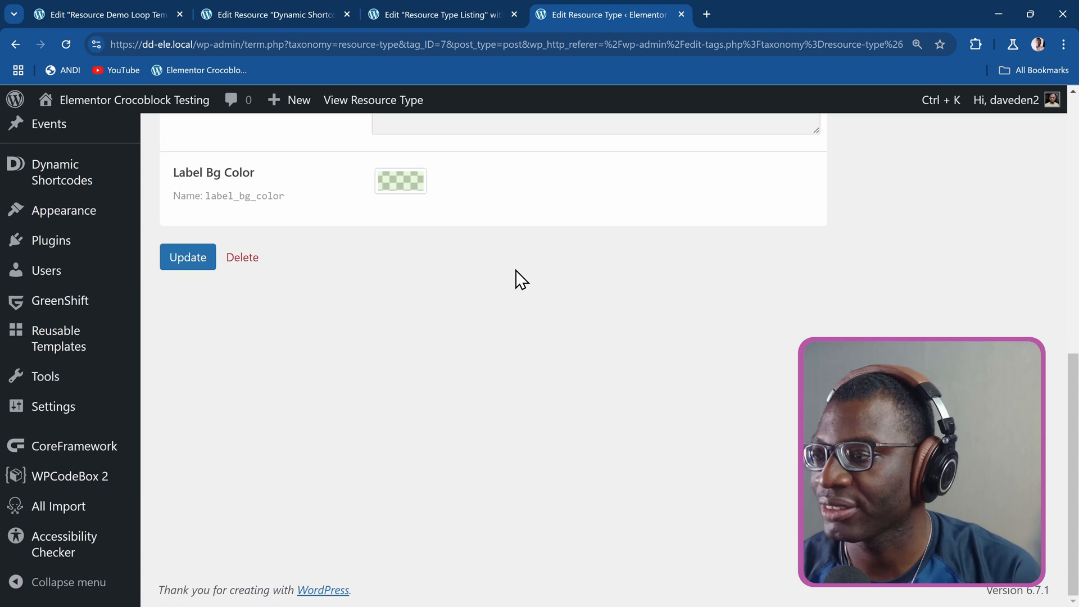
{"action": "left_click", "coordinate": [290, 195]}
{"action": "left_click", "coordinate": [450, 4]}
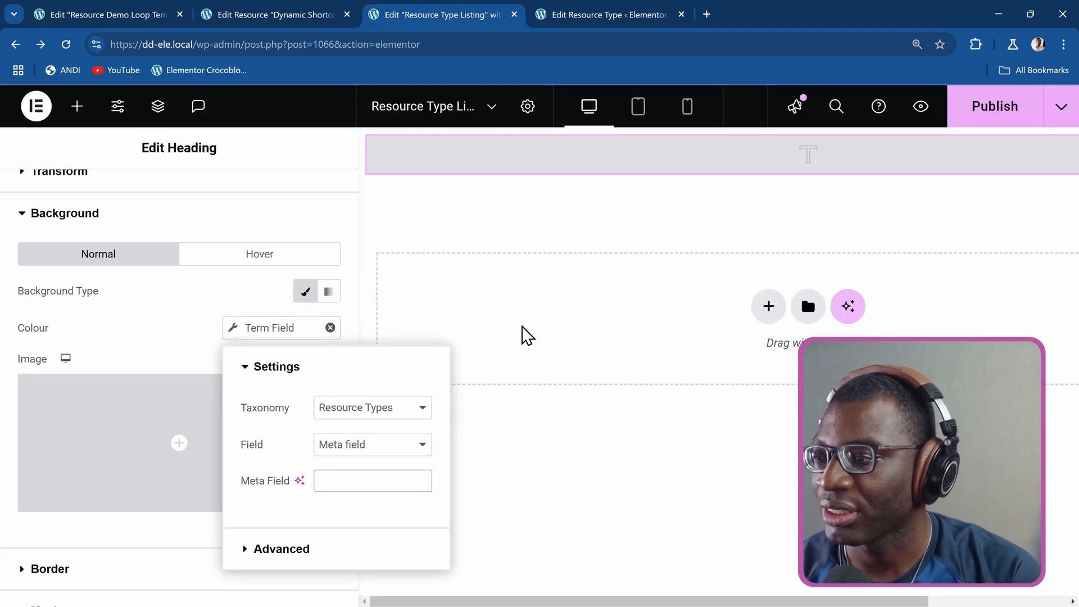
{"action": "key", "text": "ctrl+v"}
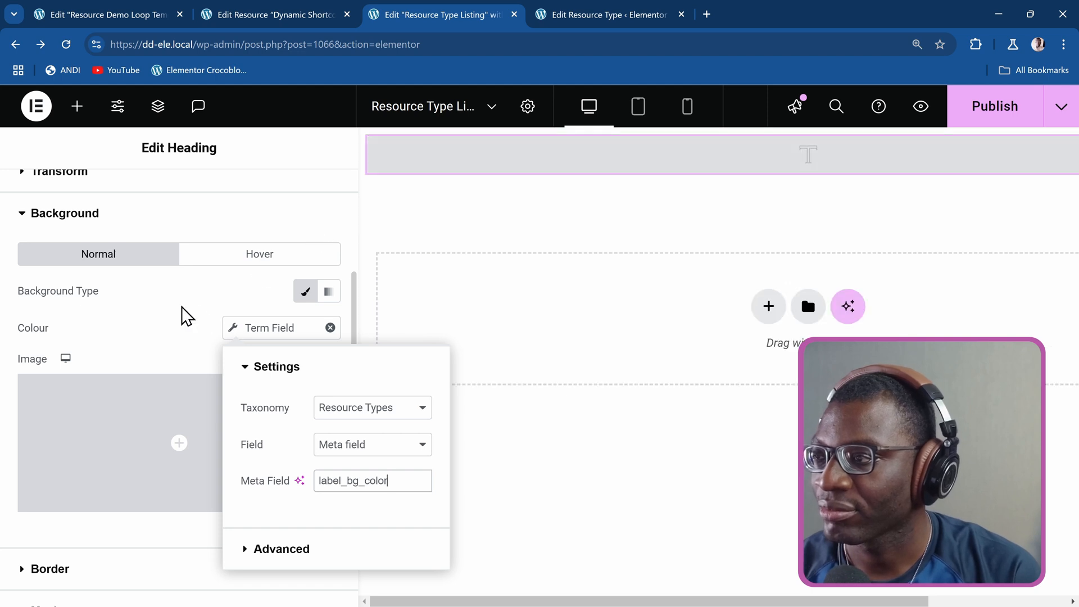
{"action": "left_click", "coordinate": [176, 330]}
Unlink the heading's padding, switch its unit to custom, and set the left and right padding to 20px.
{"action": "scroll", "coordinate": [176, 332], "scroll_direction": "up", "scroll_amount": 4}
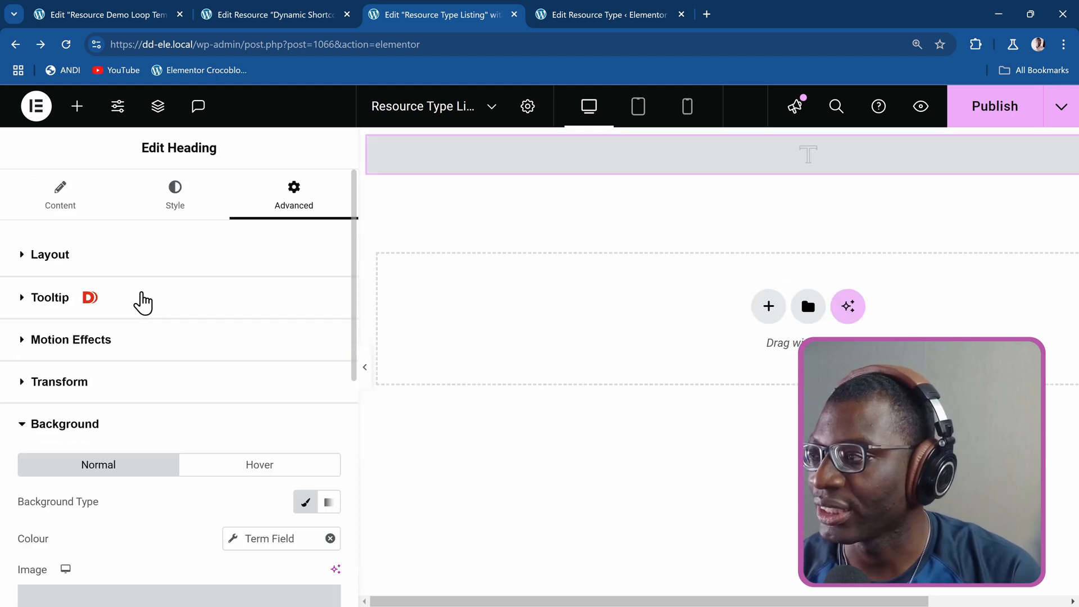
{"action": "left_click", "coordinate": [145, 266]}
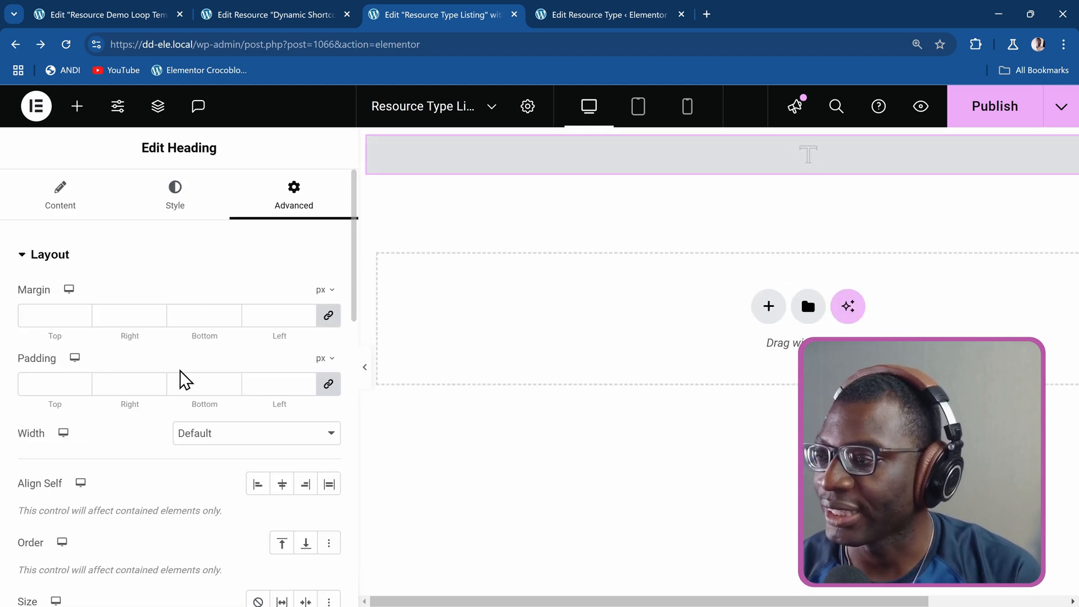
{"action": "left_click", "coordinate": [323, 361]}
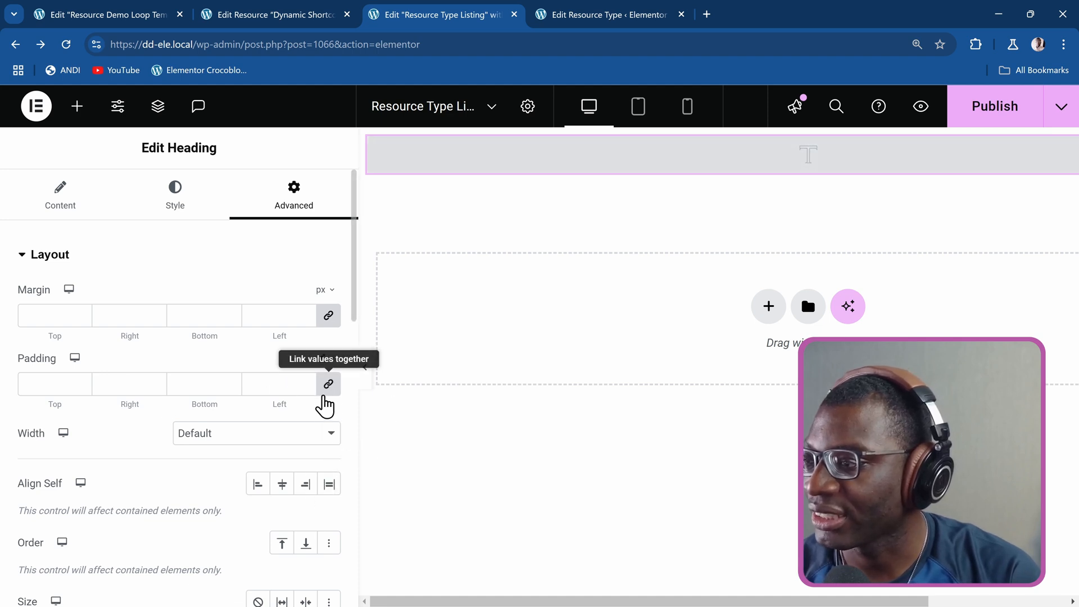
{"action": "left_click", "coordinate": [326, 393]}
{"action": "left_click", "coordinate": [291, 377]}
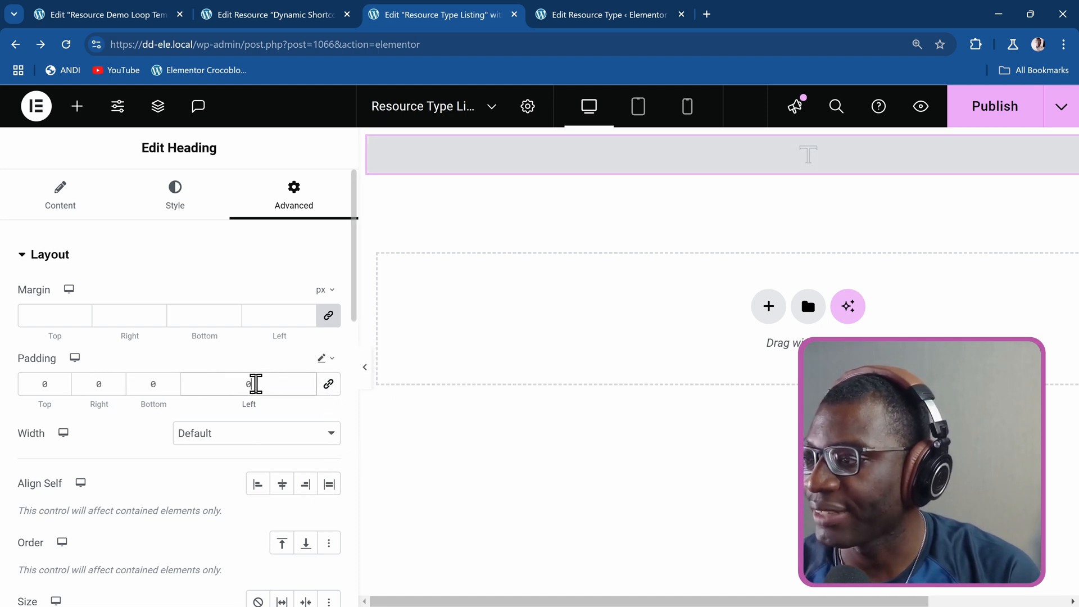
{"action": "type", "text": "20px"}
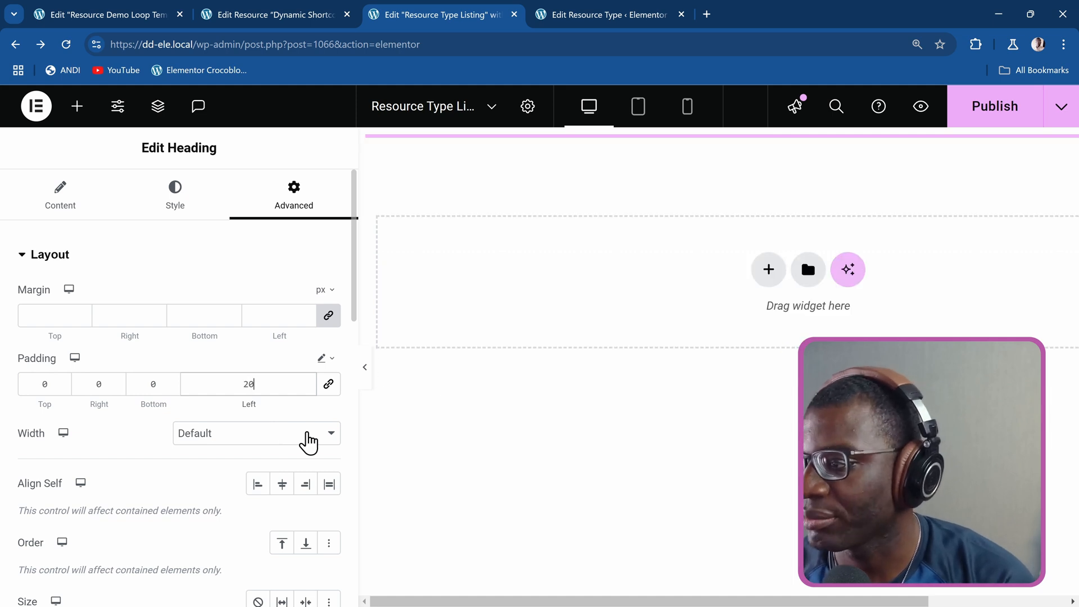
{"action": "left_click", "coordinate": [100, 384]}
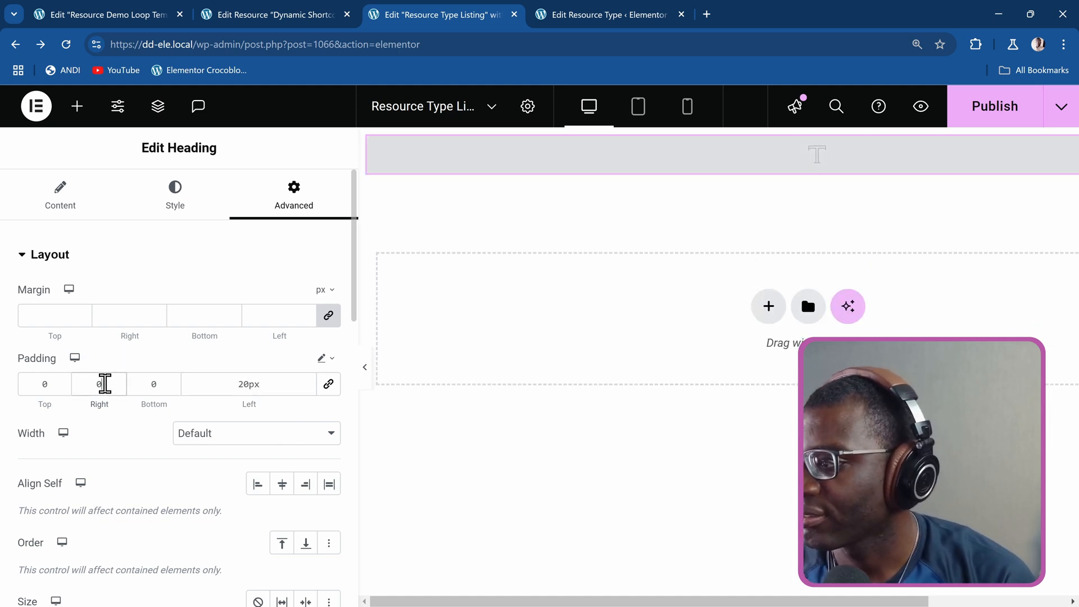
{"action": "type", "text": "20"}
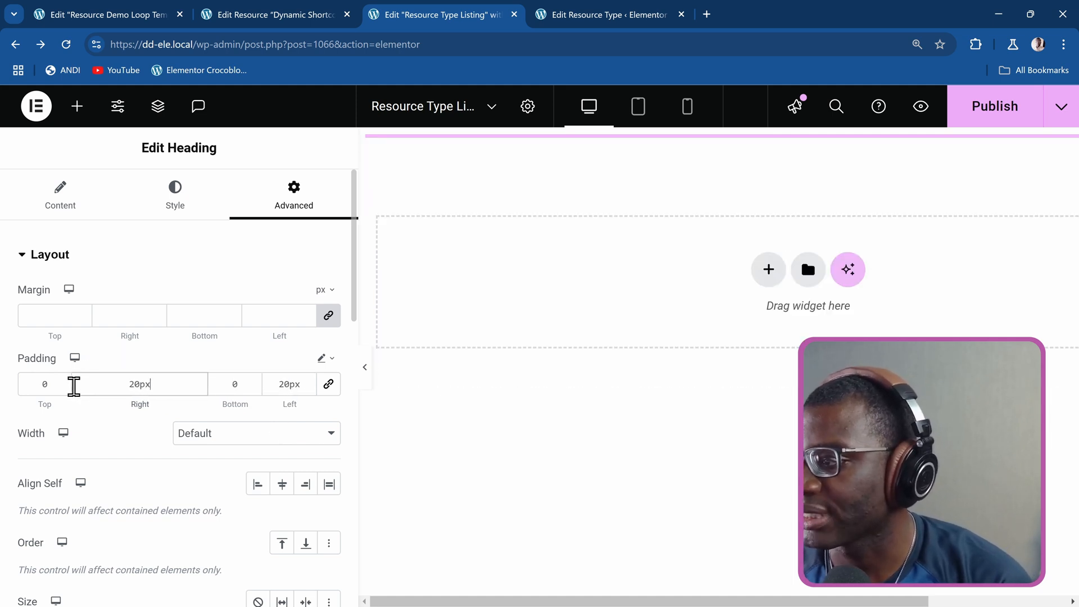
{"action": "type", "text": "px"}
Set the heading's top and bottom padding to 10px.
{"action": "left_click", "coordinate": [43, 386]}
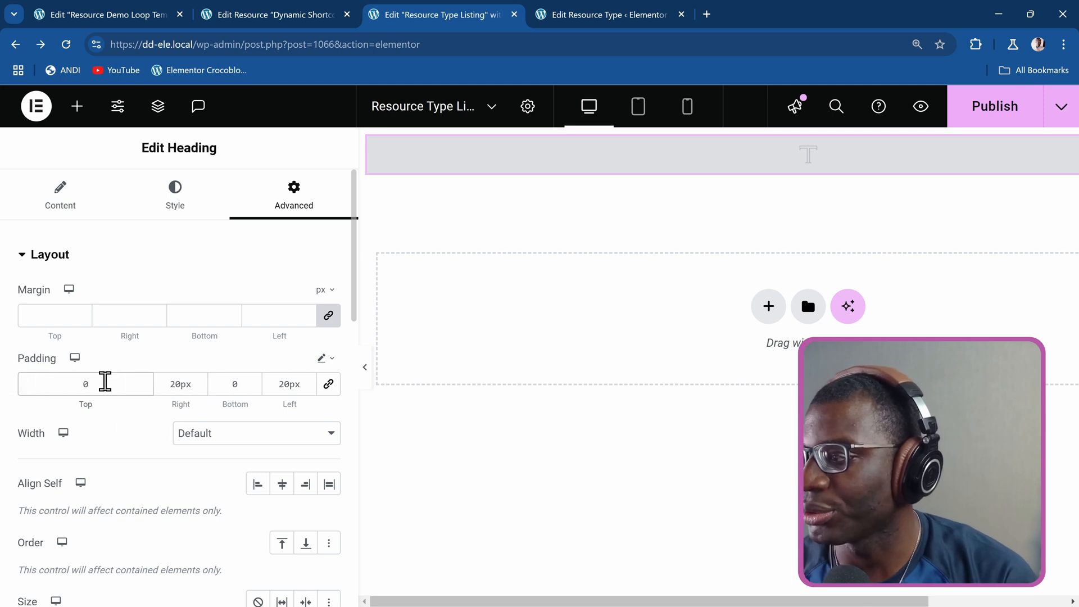
{"action": "type", "text": "10"}
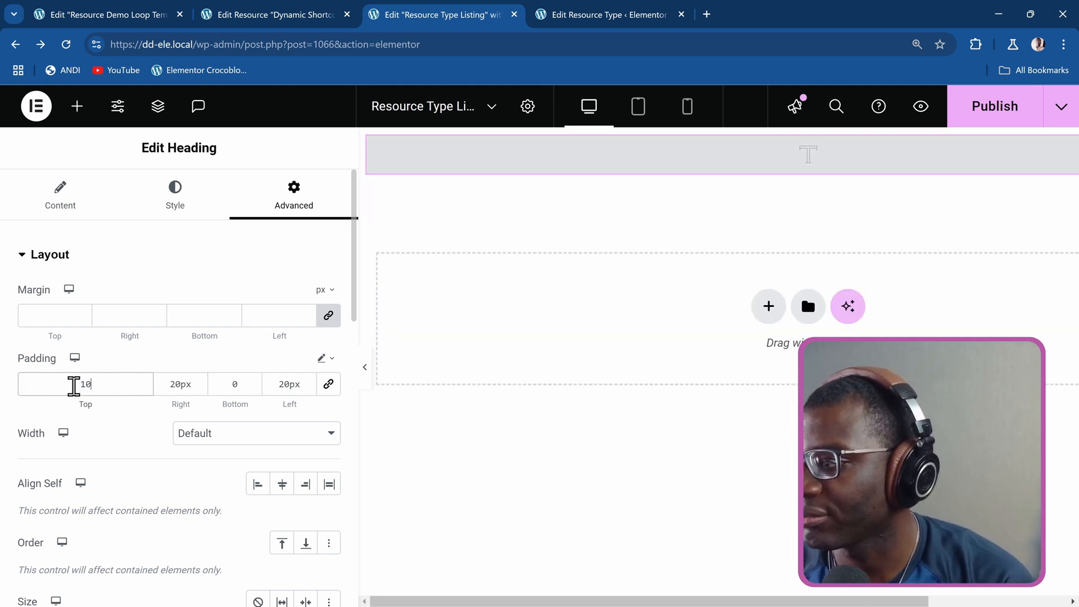
{"action": "type", "text": "px"}
{"action": "double_click", "coordinate": [237, 384]}
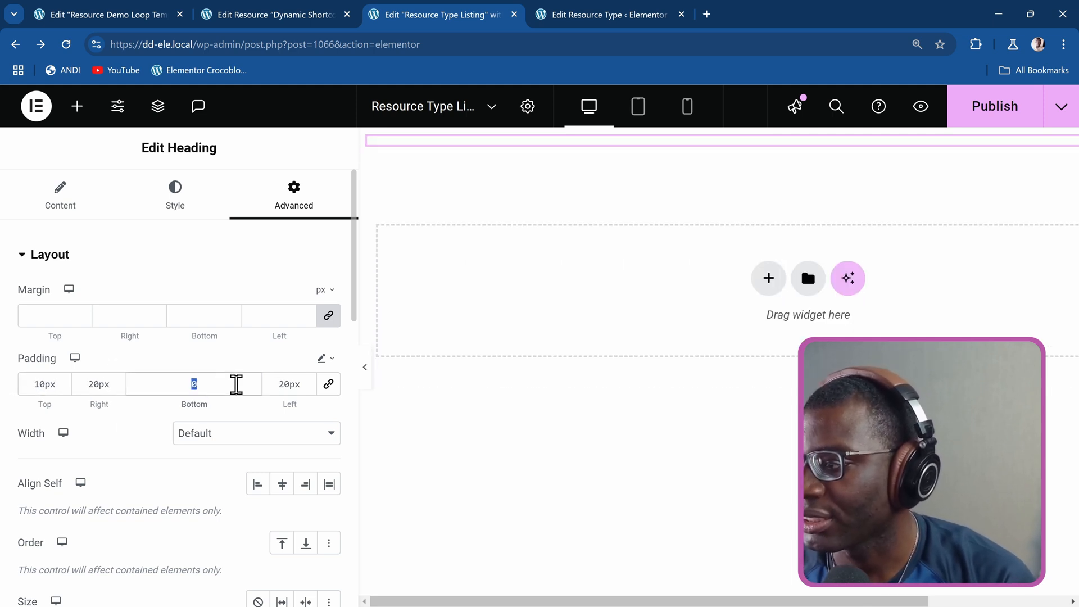
{"action": "type", "text": "10px"}
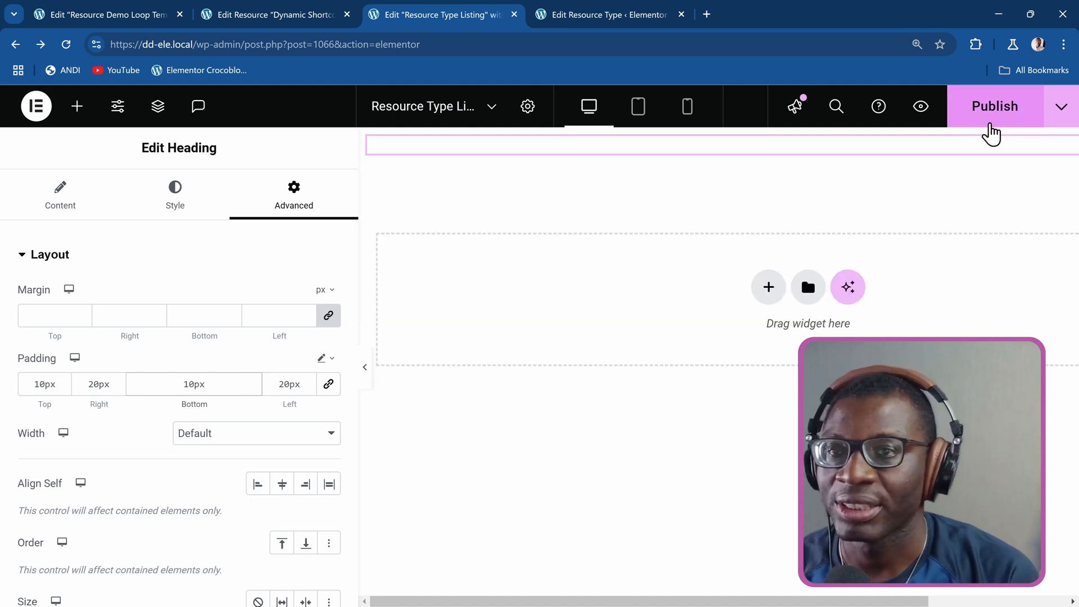
Publish the Resource Type Listing template, then reload the editor and reselect the heading.
{"action": "left_click", "coordinate": [1009, 116]}
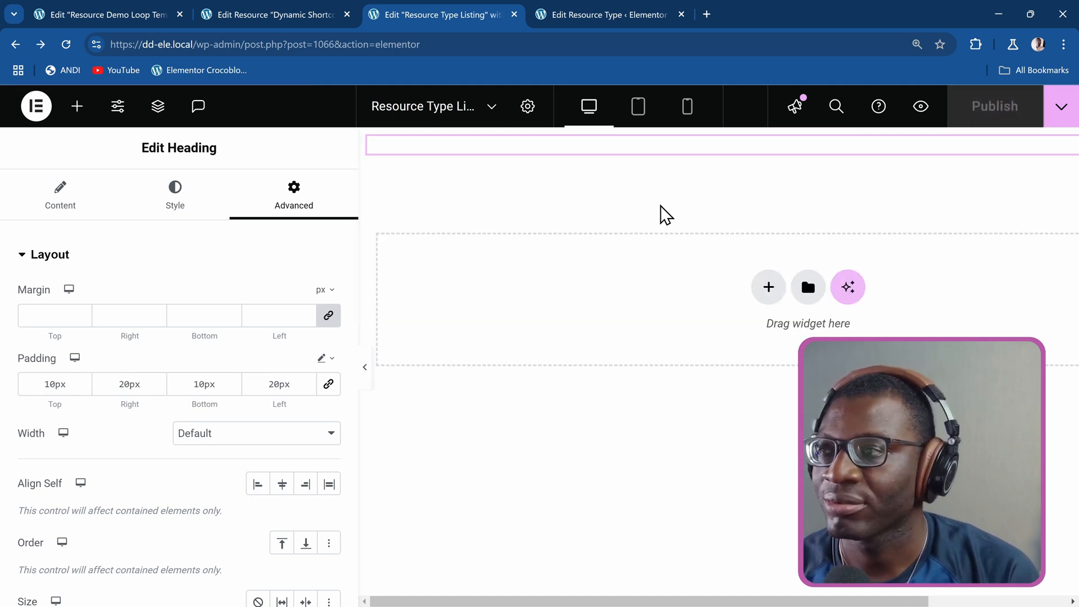
{"action": "left_click", "coordinate": [67, 45]}
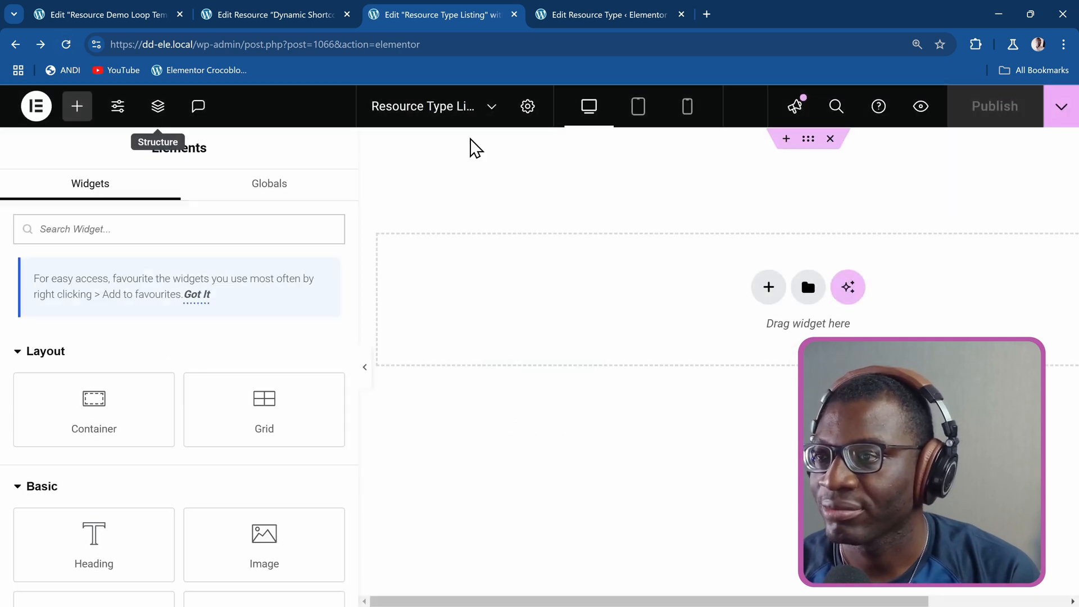
{"action": "left_click", "coordinate": [607, 162]}
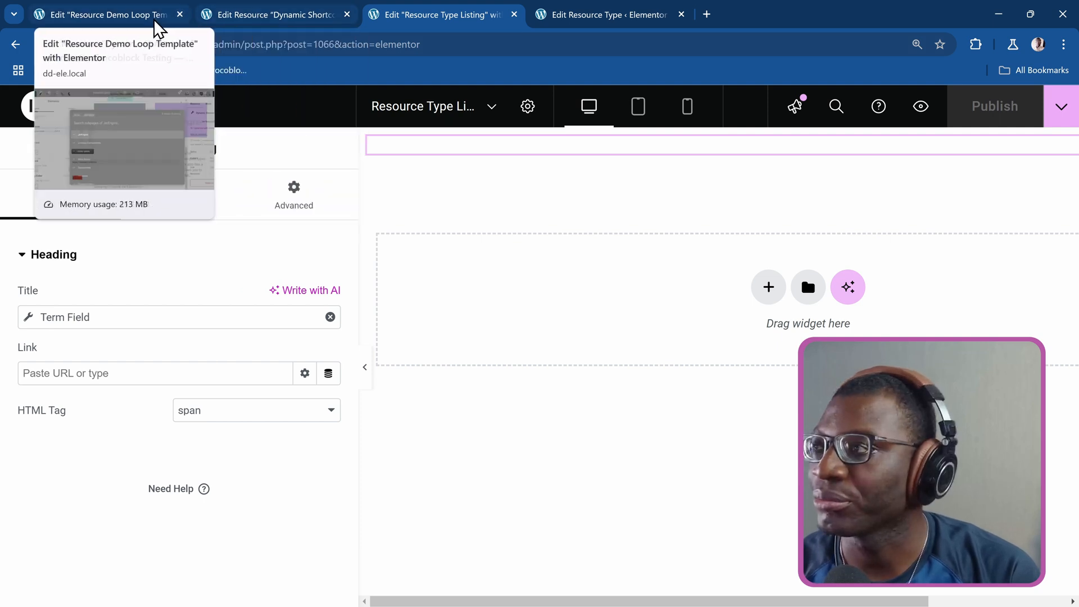
In the Resource Demo Loop Template browser tab, add a Listing Grid widget between the loop item's title and description.
{"action": "left_click", "coordinate": [130, 16]}
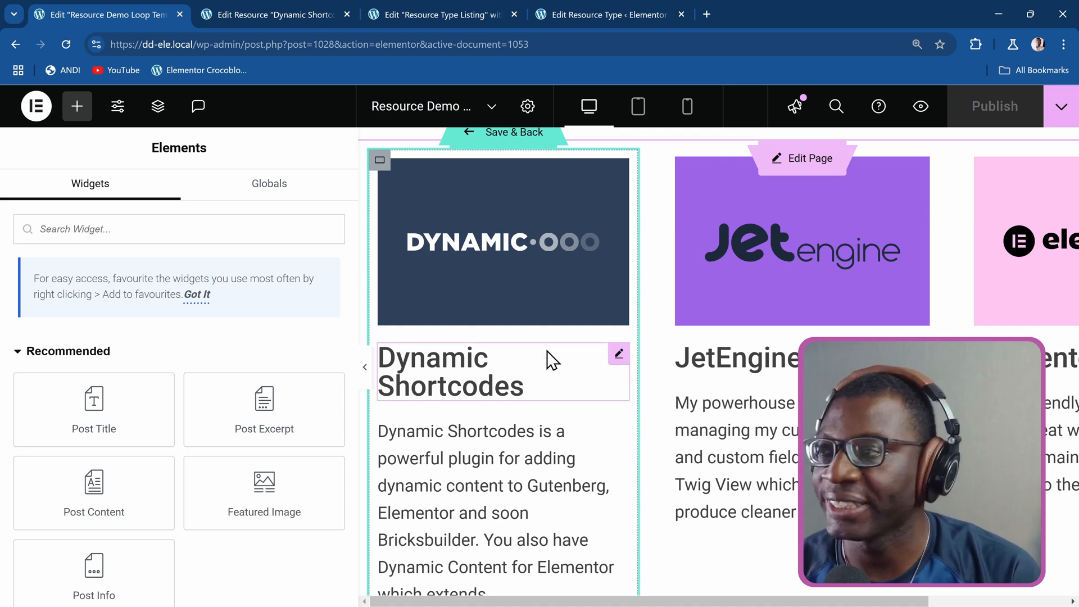
{"action": "left_click", "coordinate": [179, 234]}
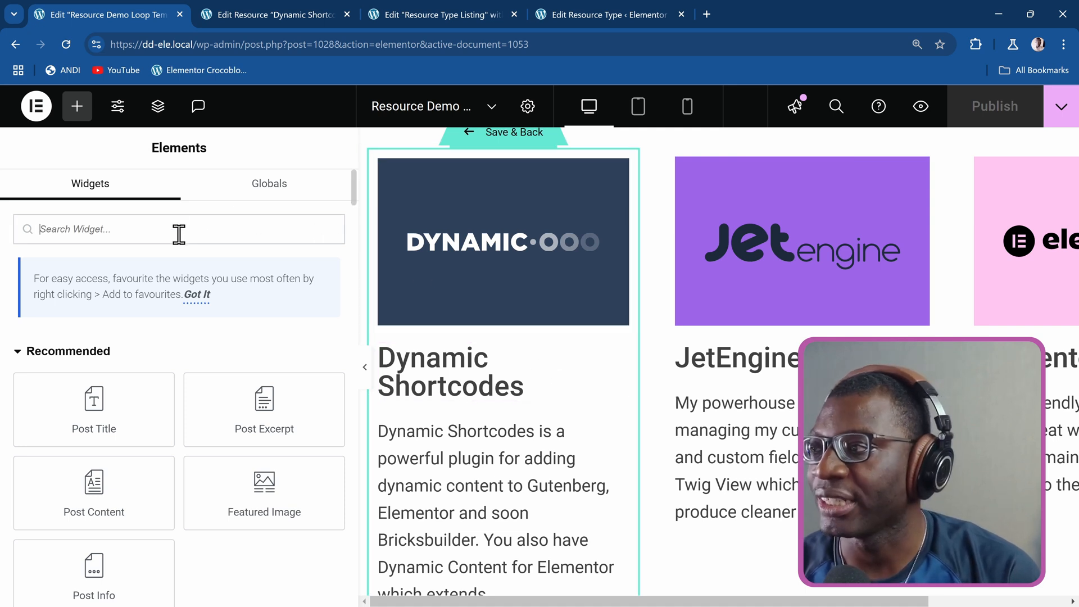
{"action": "type", "text": "listing"}
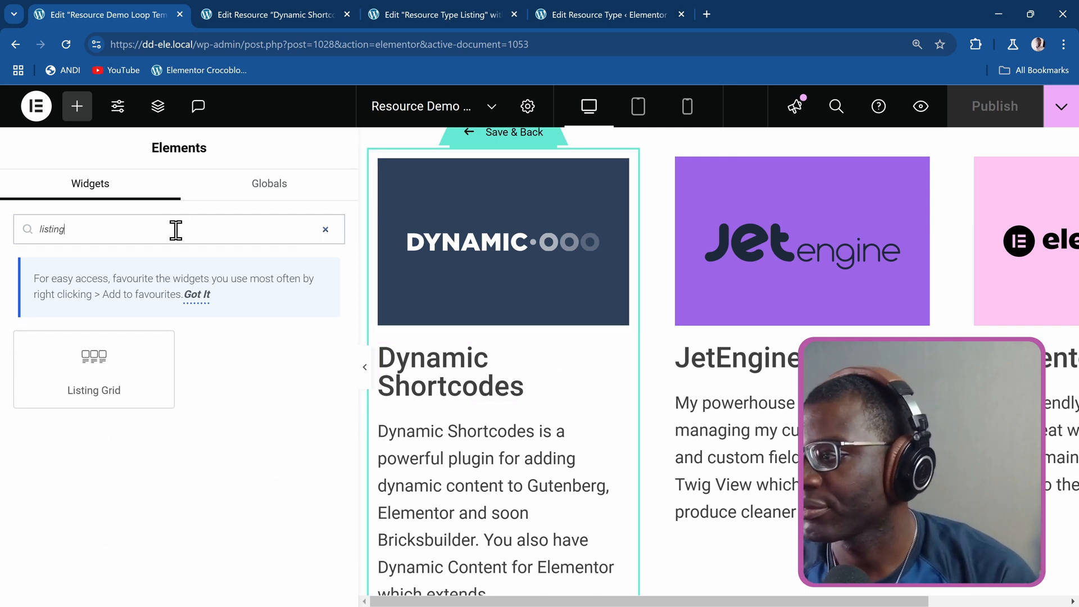
{"action": "left_click_drag", "start_coordinate": [101, 366], "coordinate": [450, 395]}
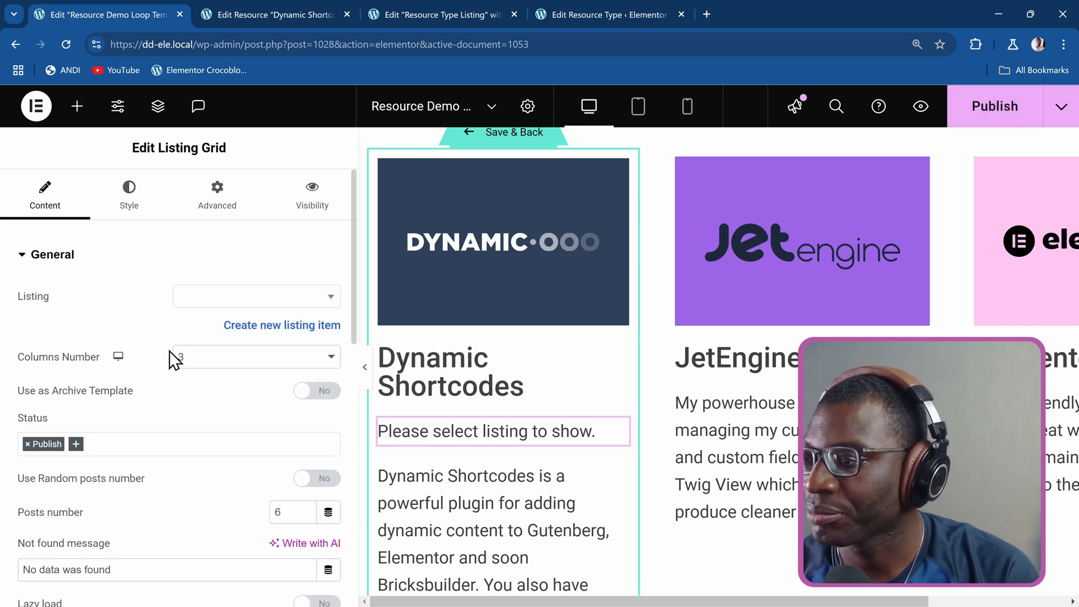
Assign Resource Type Listing as the grid's listing and set its columns number to 1.
{"action": "left_click", "coordinate": [249, 298]}
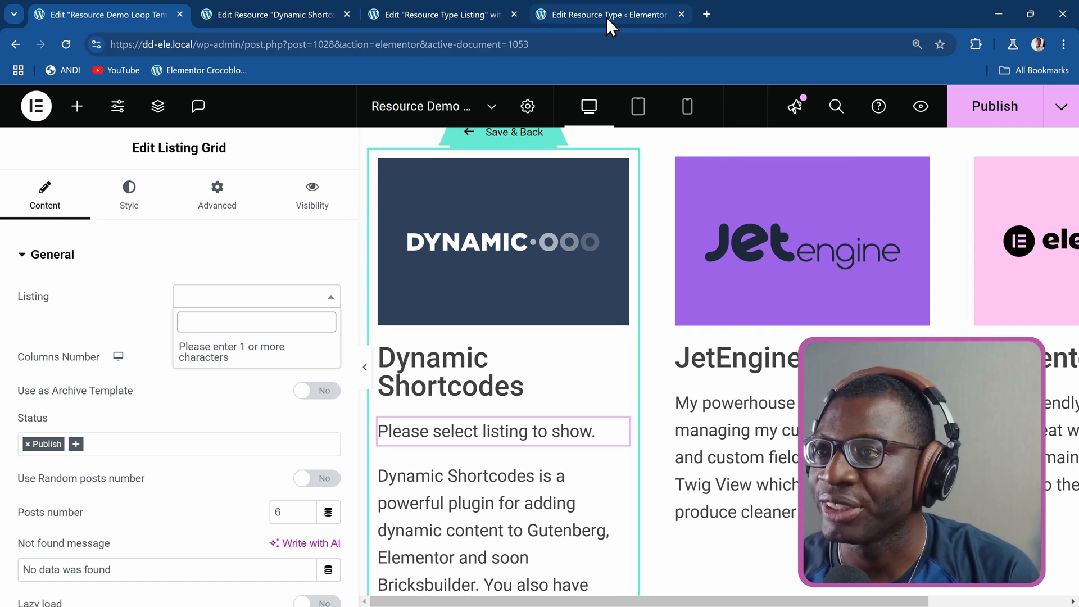
{"action": "type", "text": "re"}
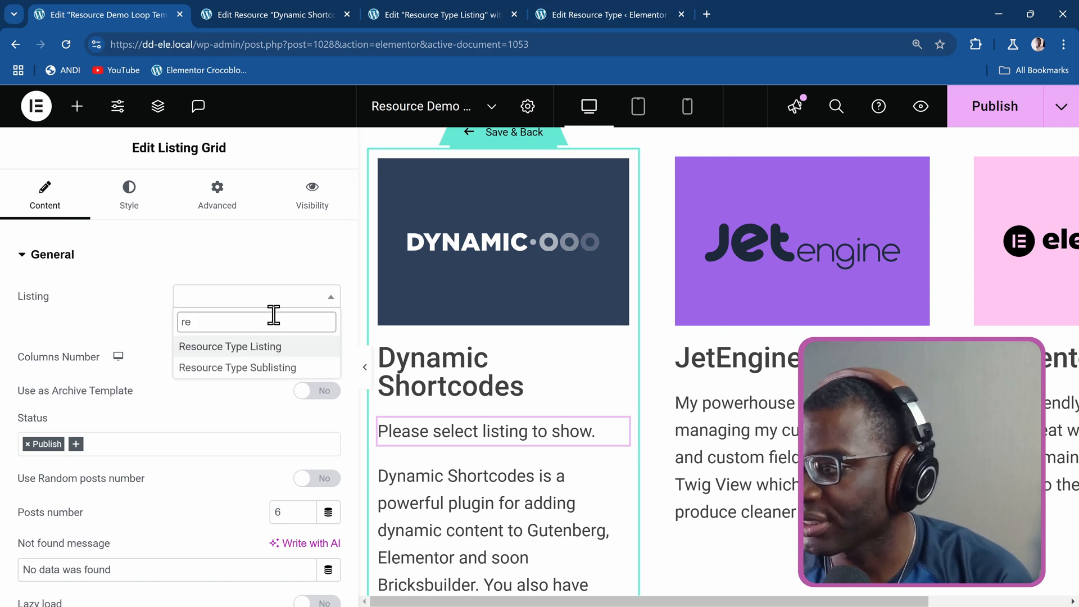
{"action": "left_click", "coordinate": [272, 351]}
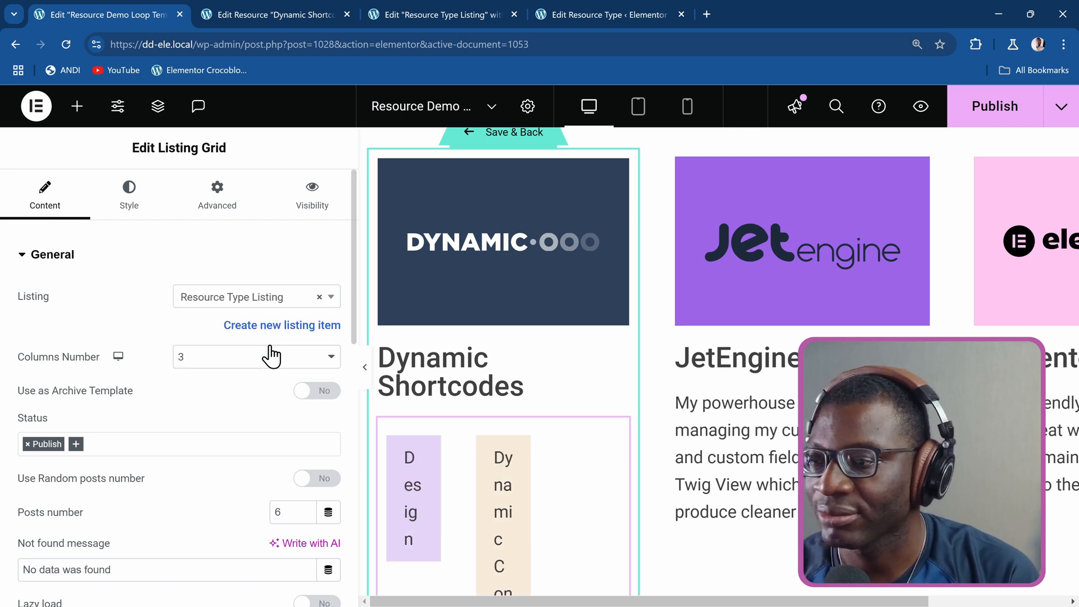
{"action": "scroll", "coordinate": [499, 343], "scroll_direction": "down", "scroll_amount": 2}
{"action": "scroll", "coordinate": [499, 343], "scroll_direction": "down", "scroll_amount": 2}
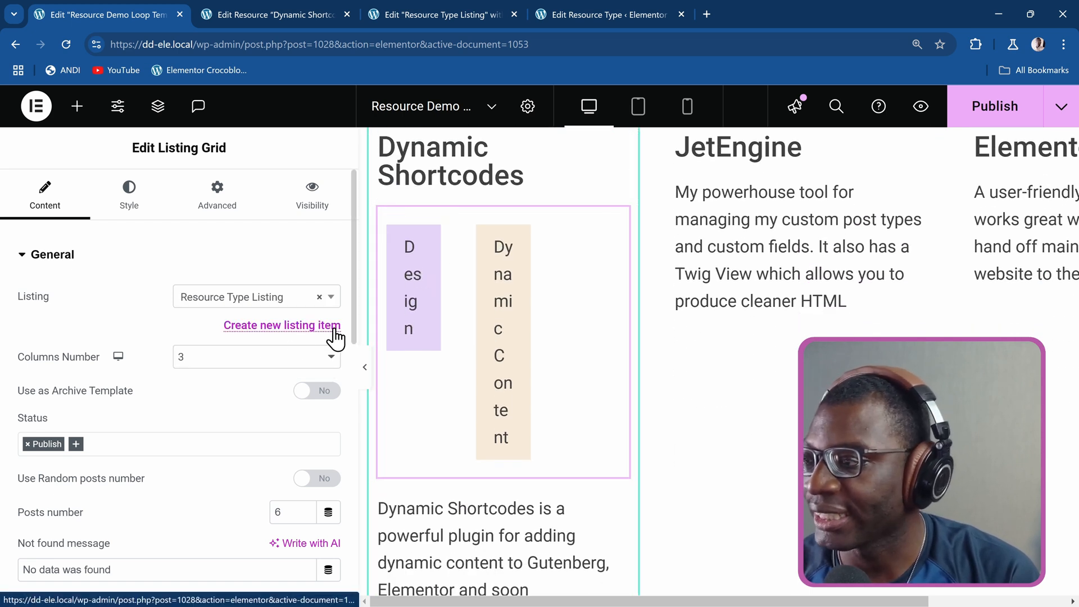
{"action": "left_click", "coordinate": [202, 356]}
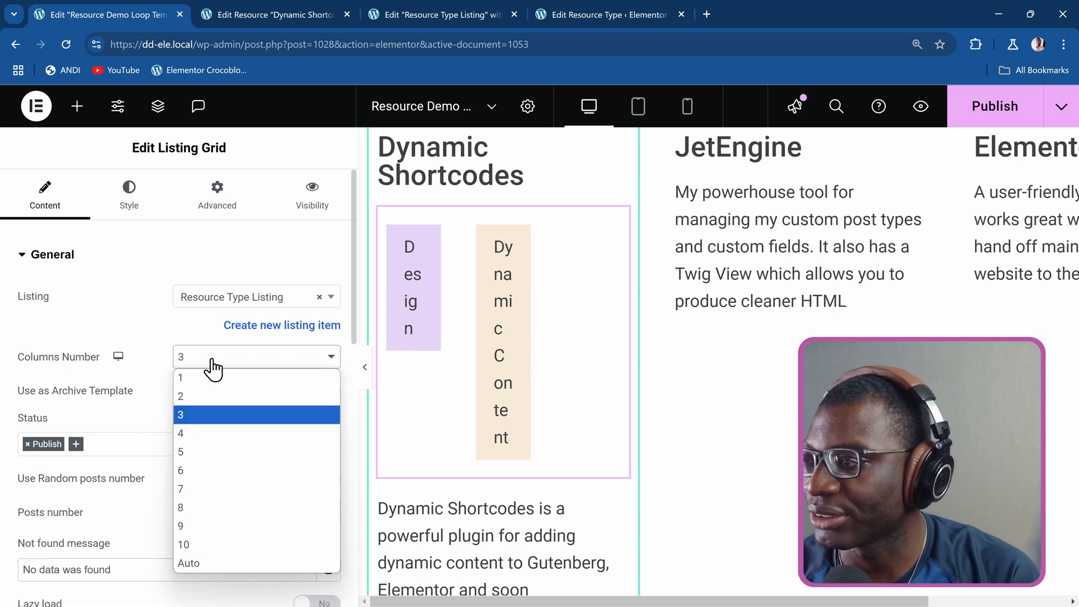
{"action": "left_click", "coordinate": [245, 377]}
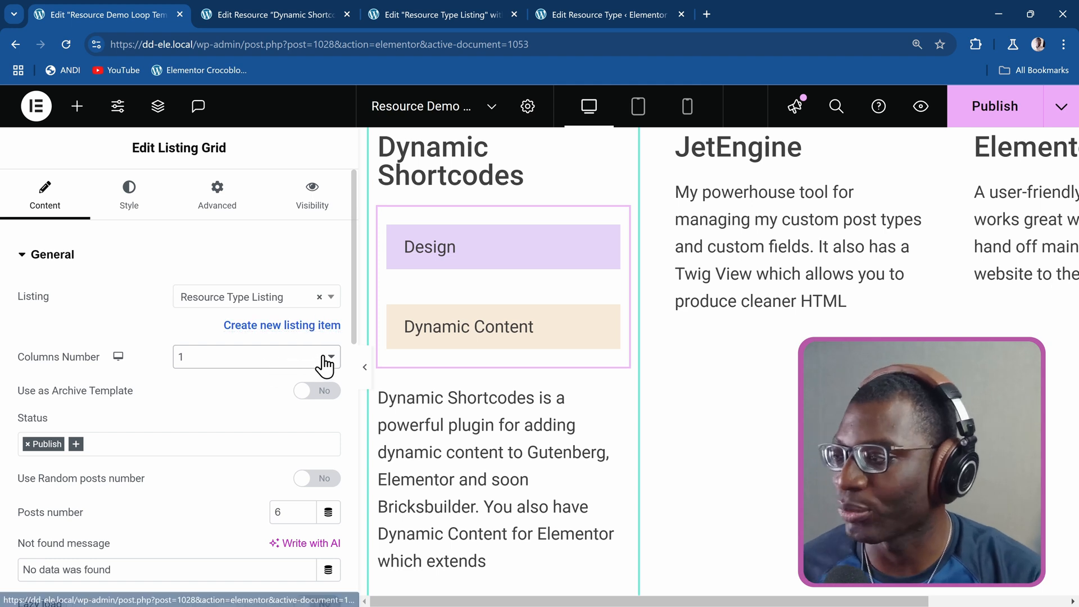
Set the listing grid's horizontal and vertical column gaps to 0 px.
{"action": "left_click", "coordinate": [129, 209]}
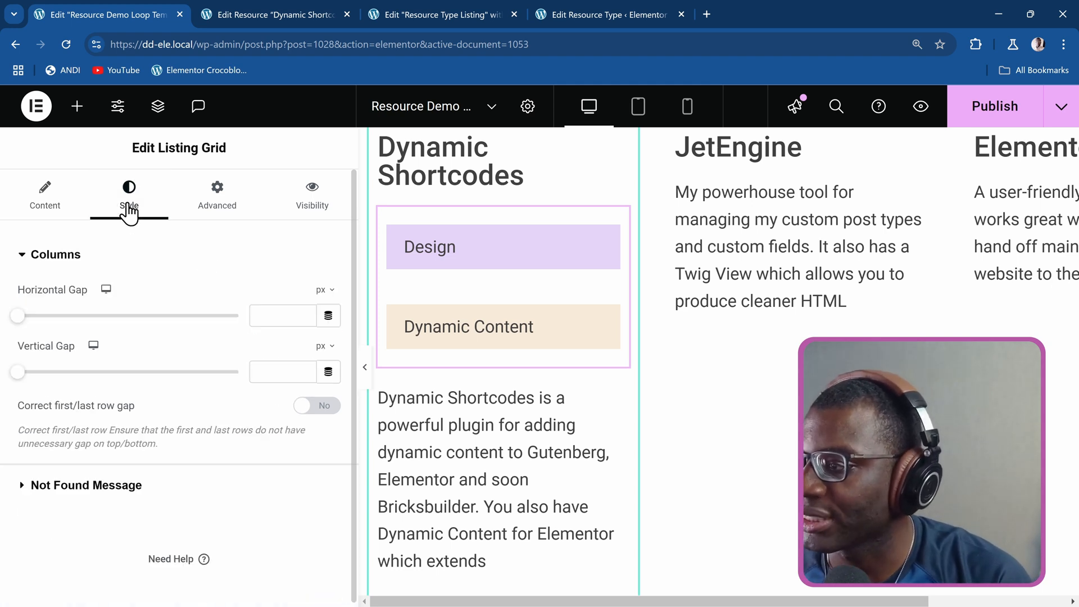
{"action": "left_click", "coordinate": [285, 315]}
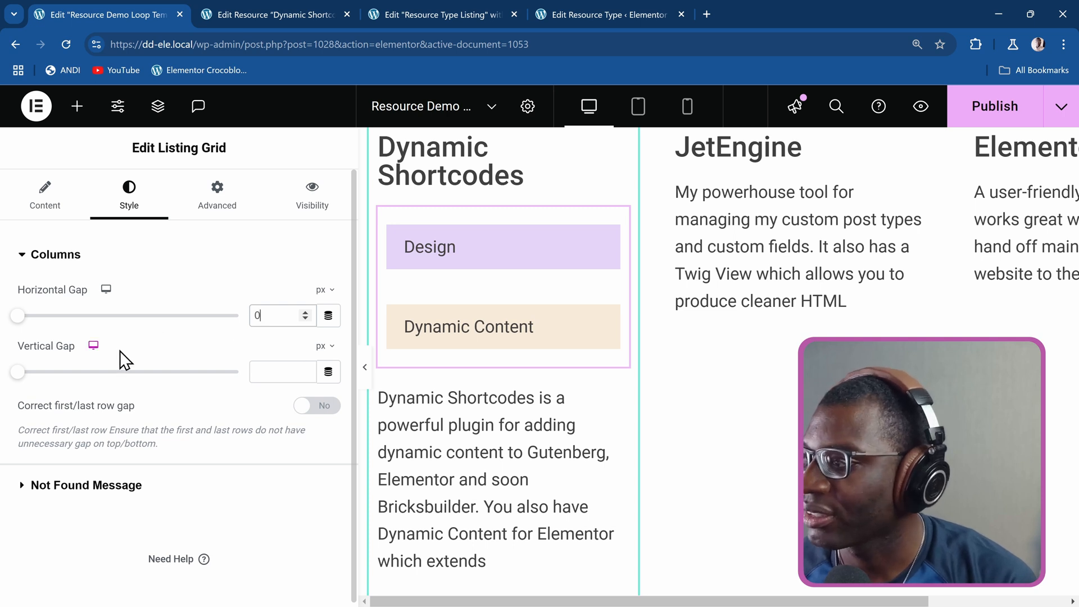
{"action": "left_click", "coordinate": [280, 371]}
{"action": "type", "text": "0"}
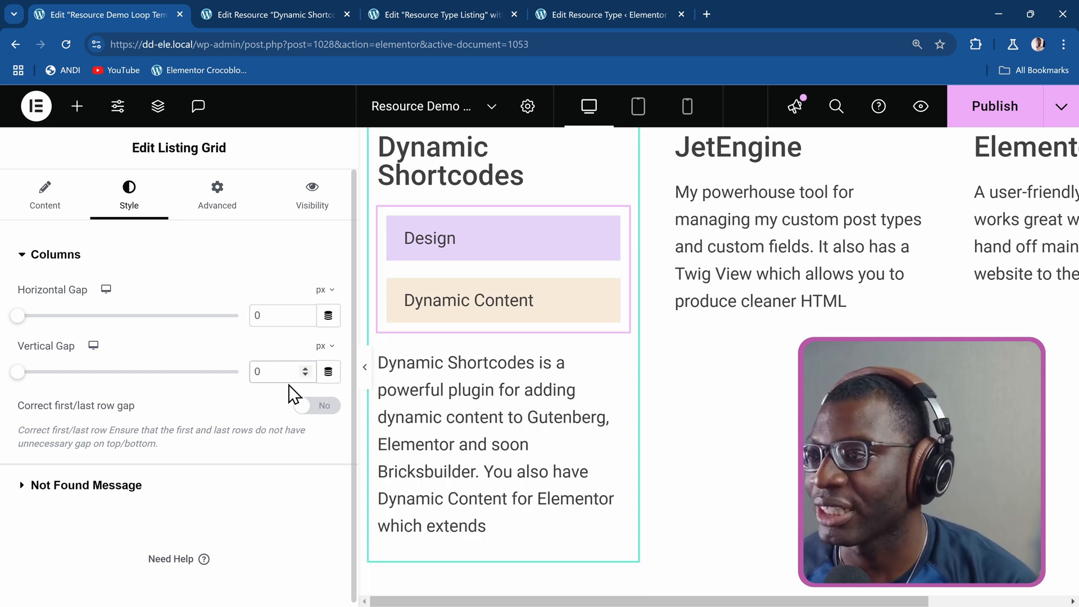
Set the listing grid's posts number to 3 and preview the Resource Demo Loop page.
{"action": "left_click", "coordinate": [55, 201]}
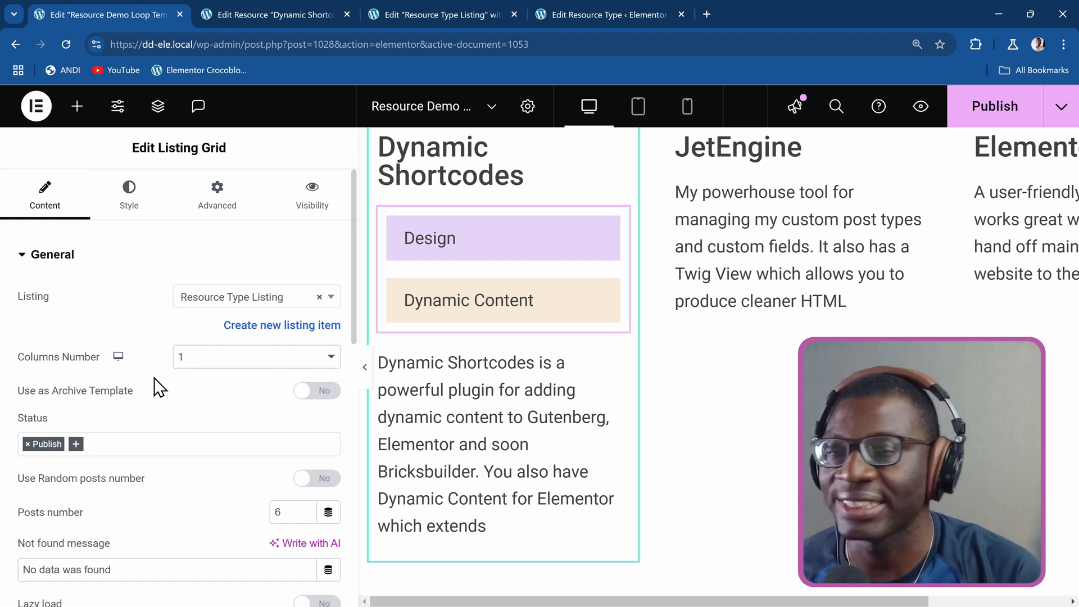
{"action": "scroll", "coordinate": [149, 386], "scroll_direction": "down", "scroll_amount": 6}
{"action": "scroll", "coordinate": [147, 386], "scroll_direction": "up", "scroll_amount": 4}
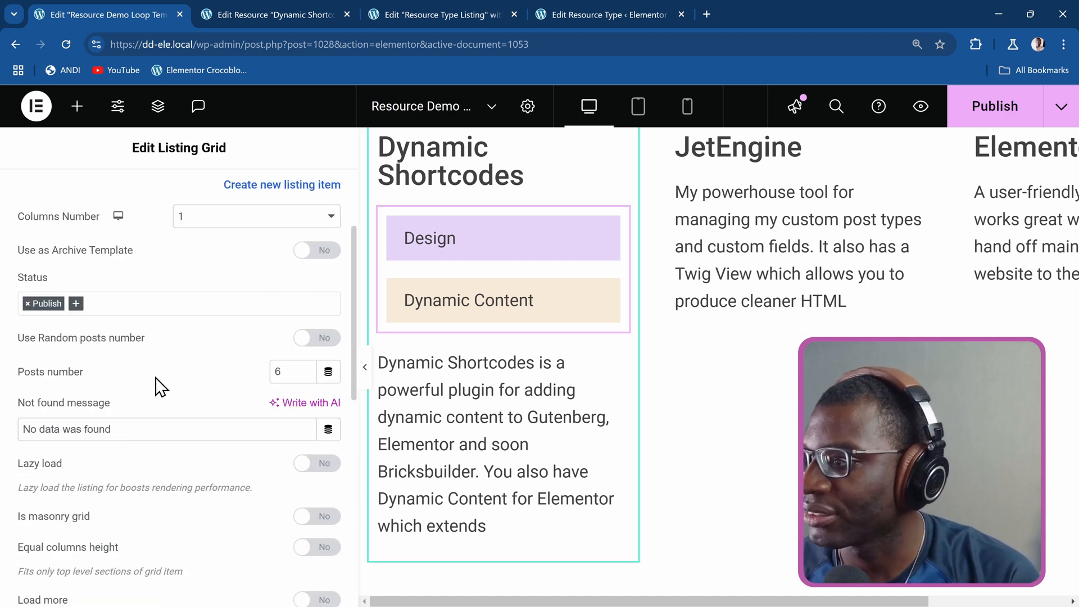
{"action": "scroll", "coordinate": [95, 413], "scroll_direction": "up", "scroll_amount": 3}
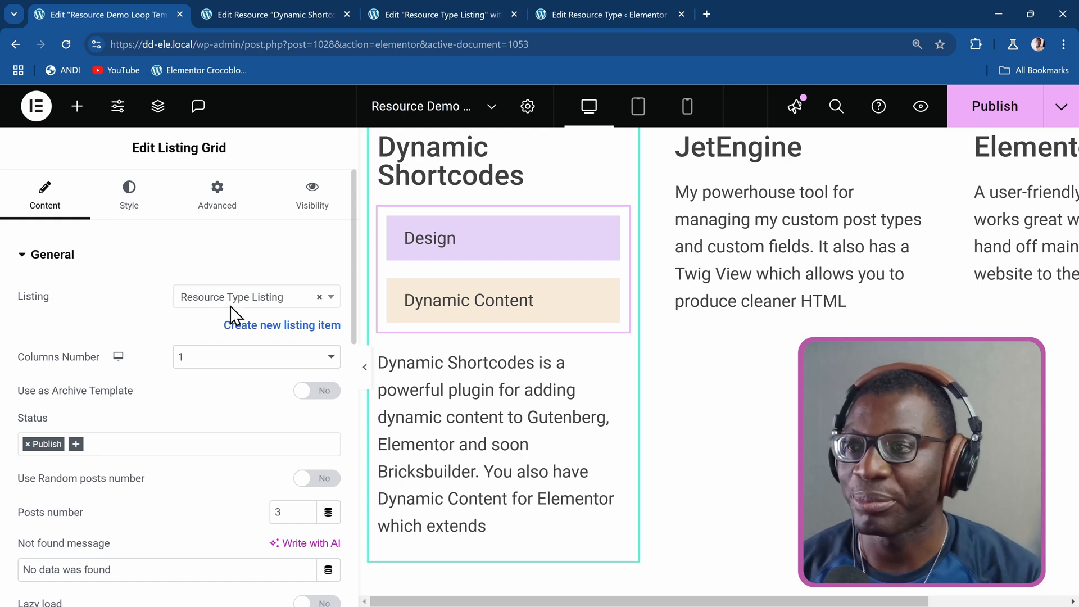
{"action": "left_click", "coordinate": [899, 118]}
{"action": "scroll", "coordinate": [487, 187], "scroll_direction": "down", "scroll_amount": 3}
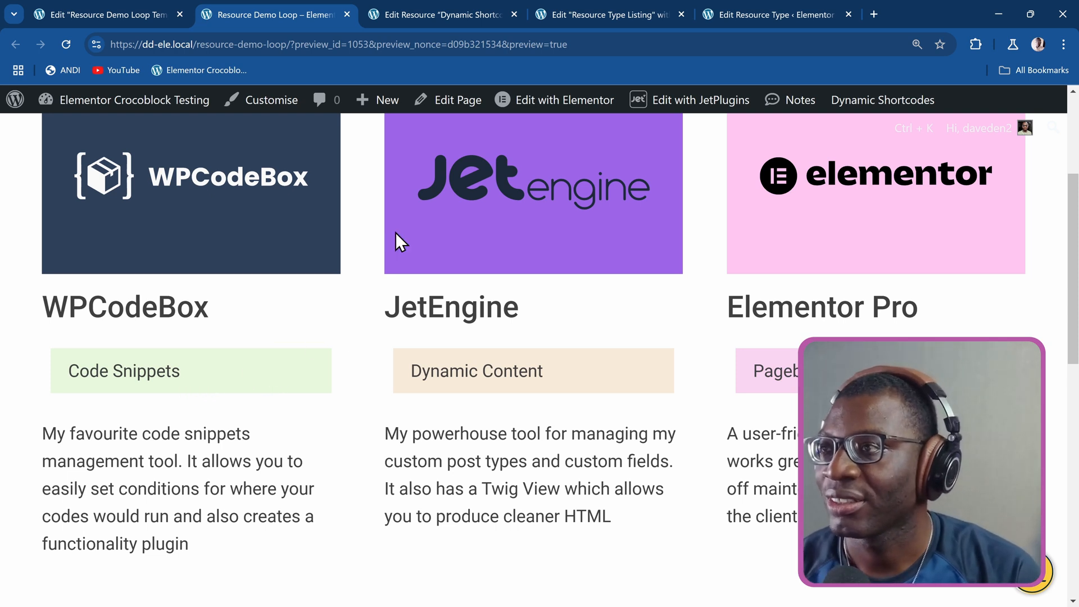
Set the Resource Type Listing container's content width to Full Width and return to the Resource Demo Loop preview.
{"action": "left_click", "coordinate": [632, 14]}
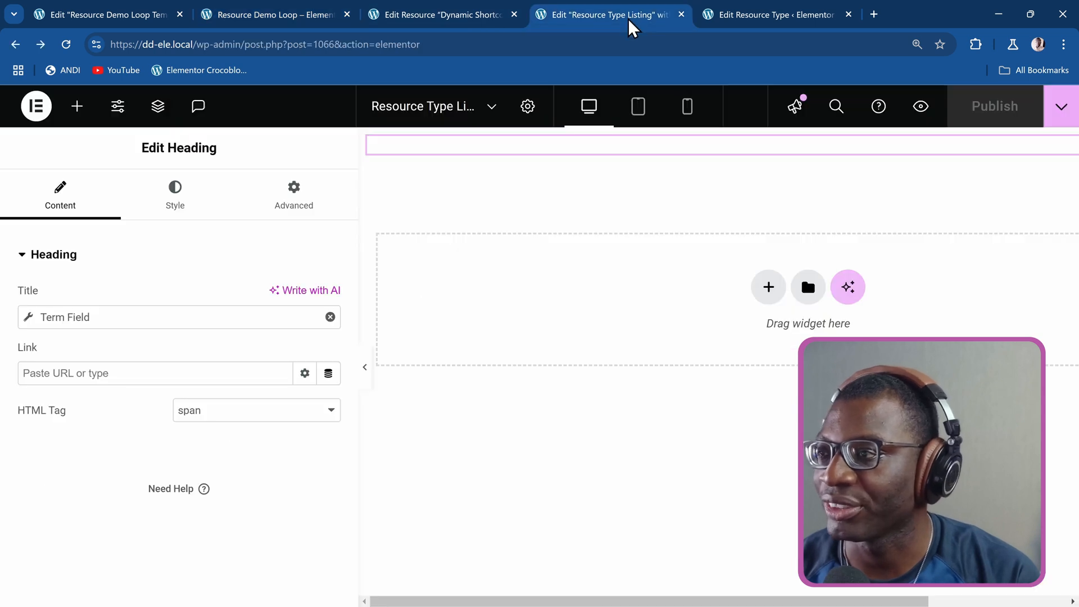
{"action": "left_click", "coordinate": [808, 139]}
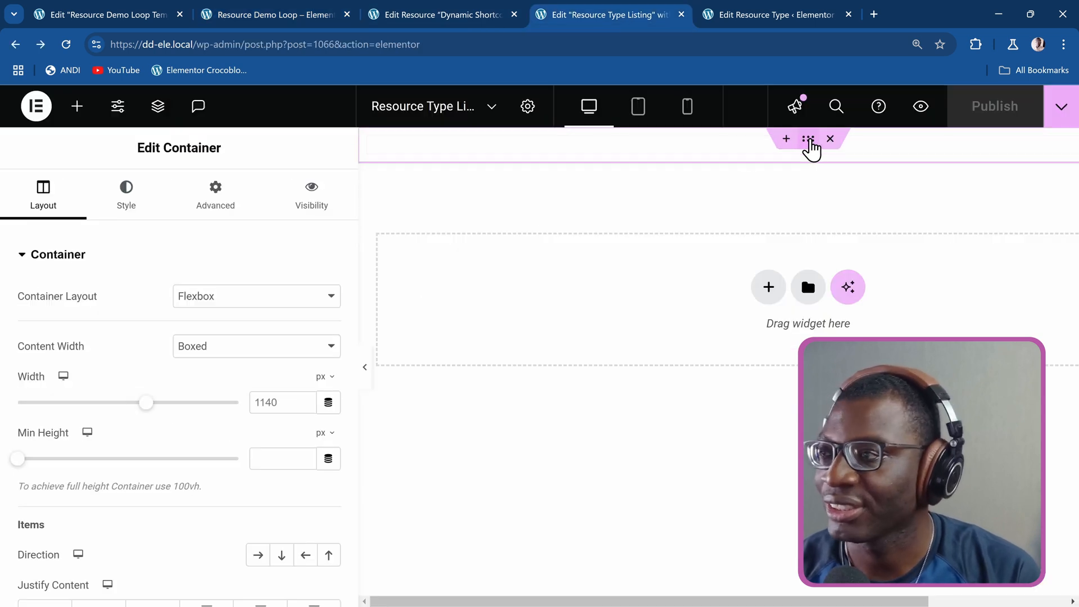
{"action": "left_click", "coordinate": [194, 353]}
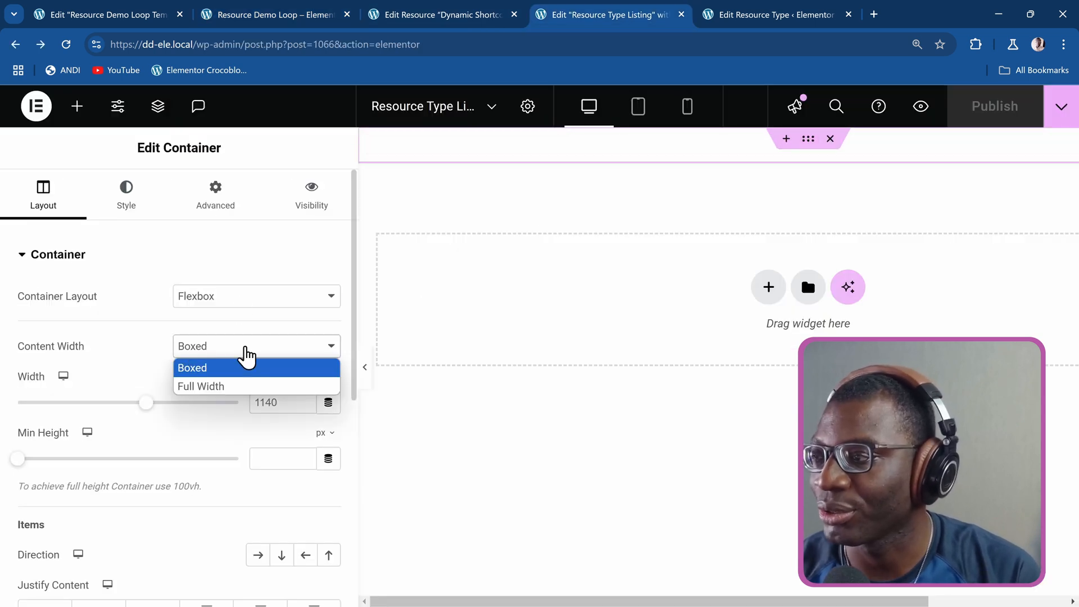
{"action": "left_click", "coordinate": [254, 387]}
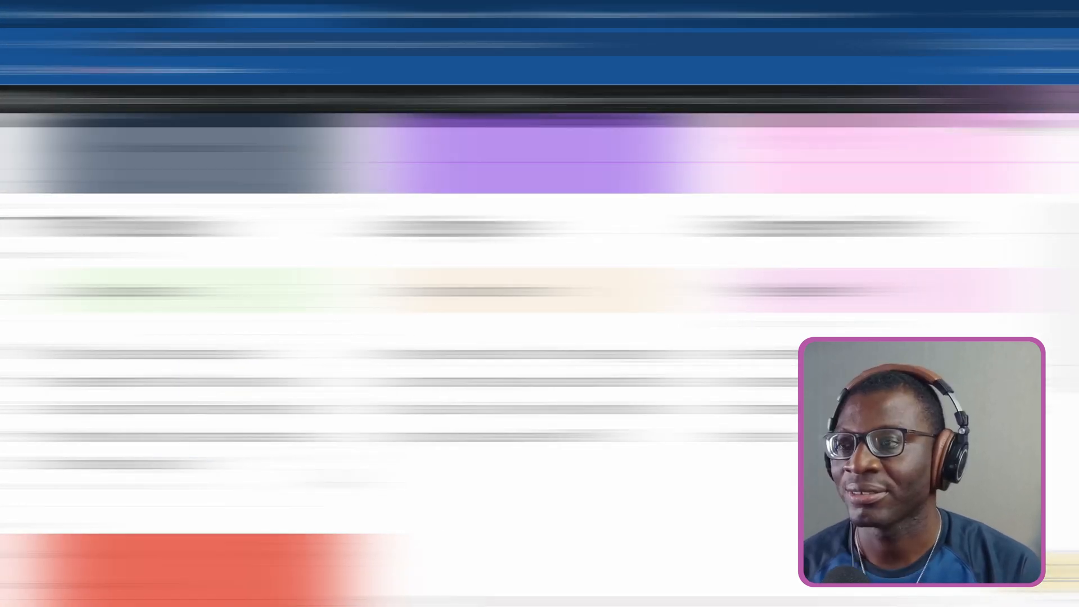
{"action": "scroll", "coordinate": [334, 473], "scroll_direction": "up", "scroll_amount": 1}
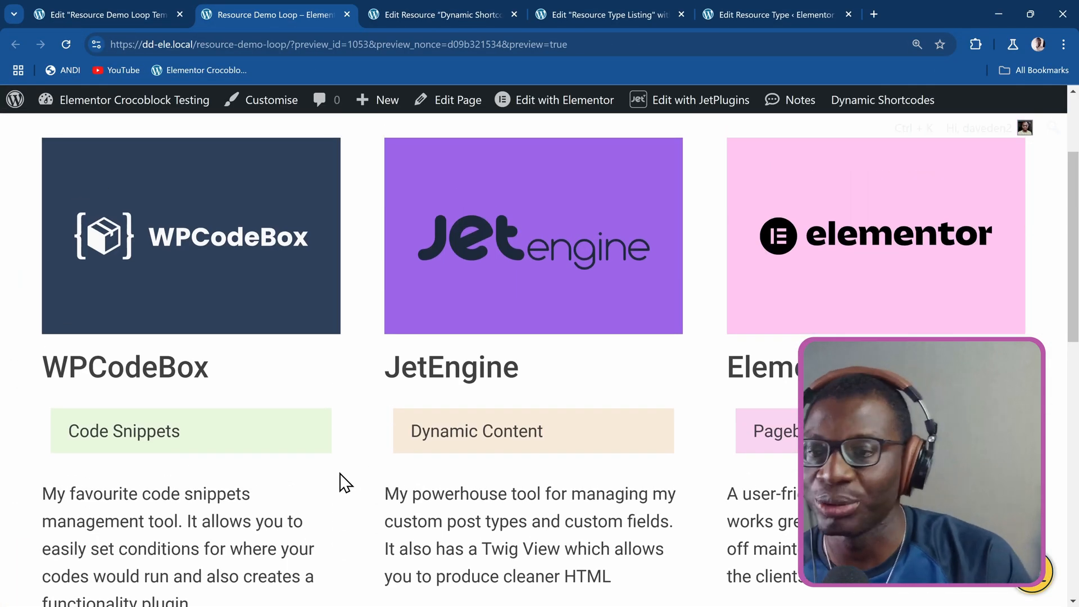